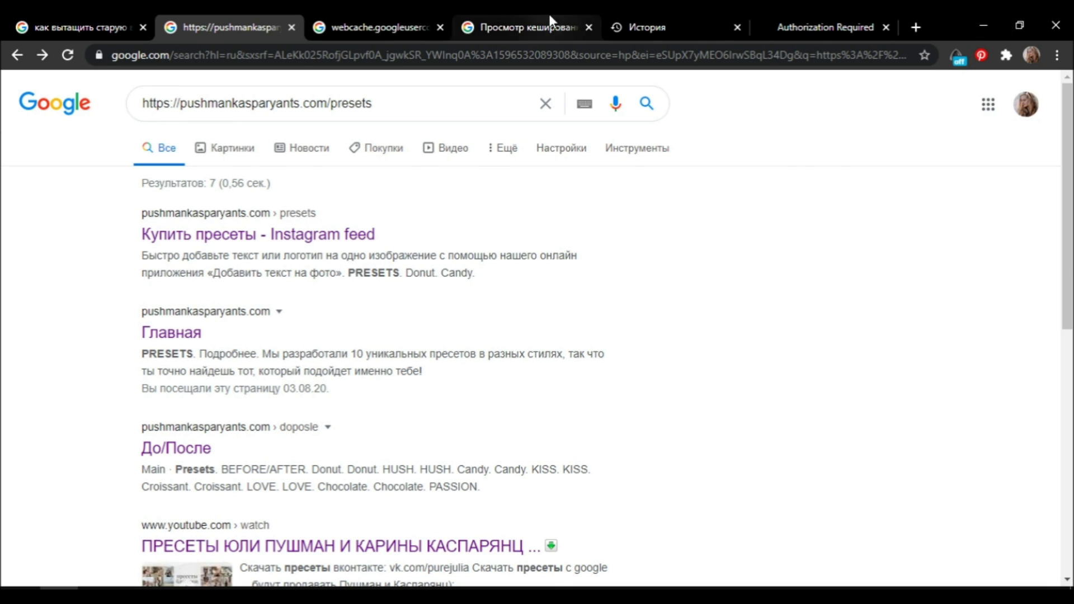
- Read the Google help instructions on how to get a link to a cached page
left_click(549, 15)
scroll(528, 335, "up", 3)
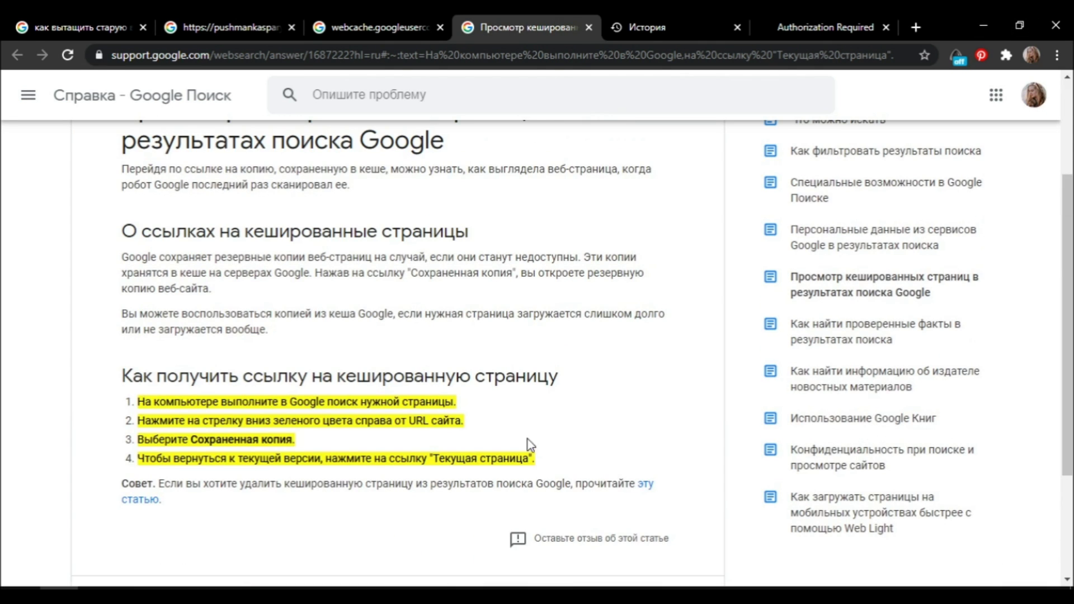
left_click_drag(535, 464, 184, 394)
left_click(126, 382)
scroll(126, 382, "down", 3)
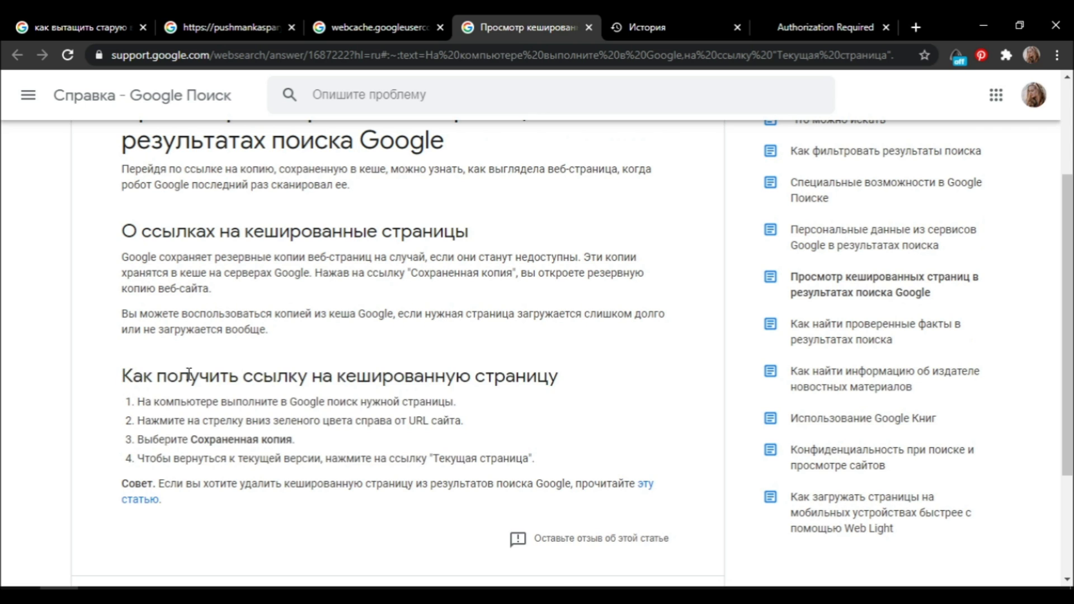
- Open the cached copy of the pushmankasparyants.com home page (Главная) from the search results and look through it
left_click(233, 17)
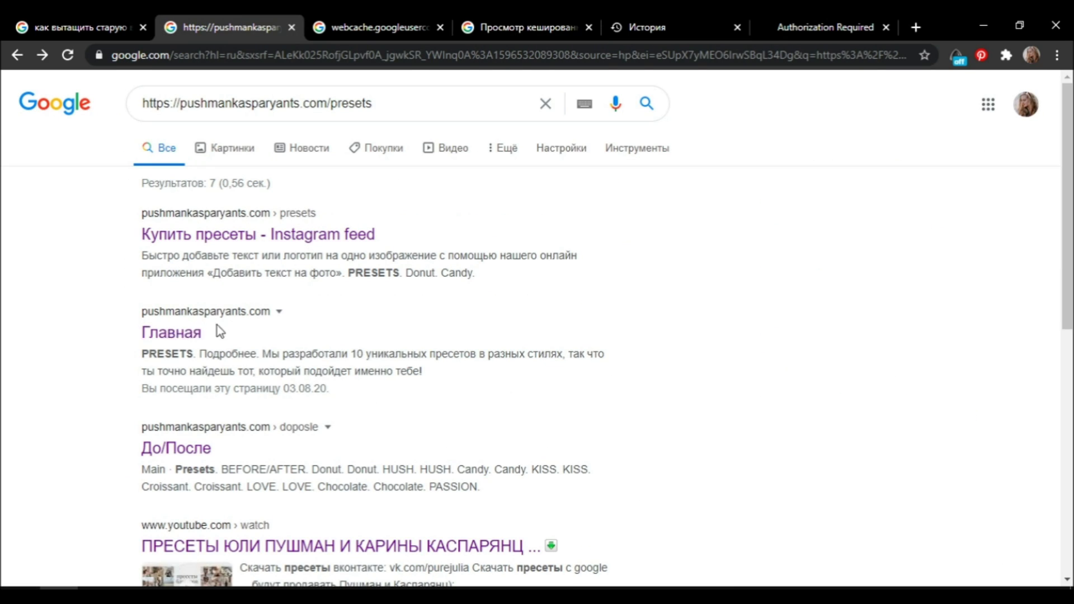
left_click(279, 312)
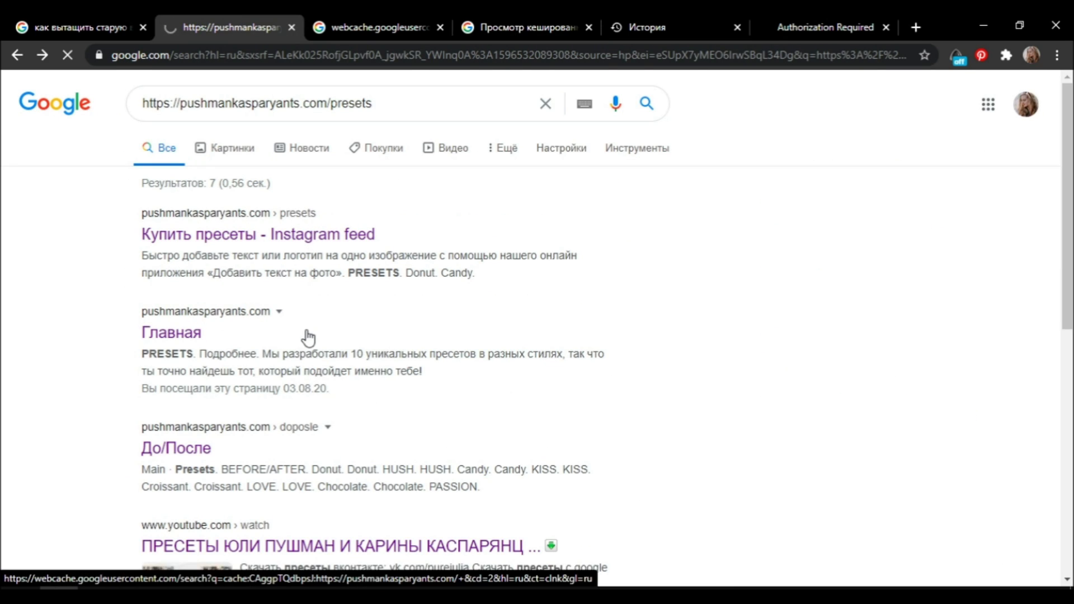
scroll(302, 324, "down", 6)
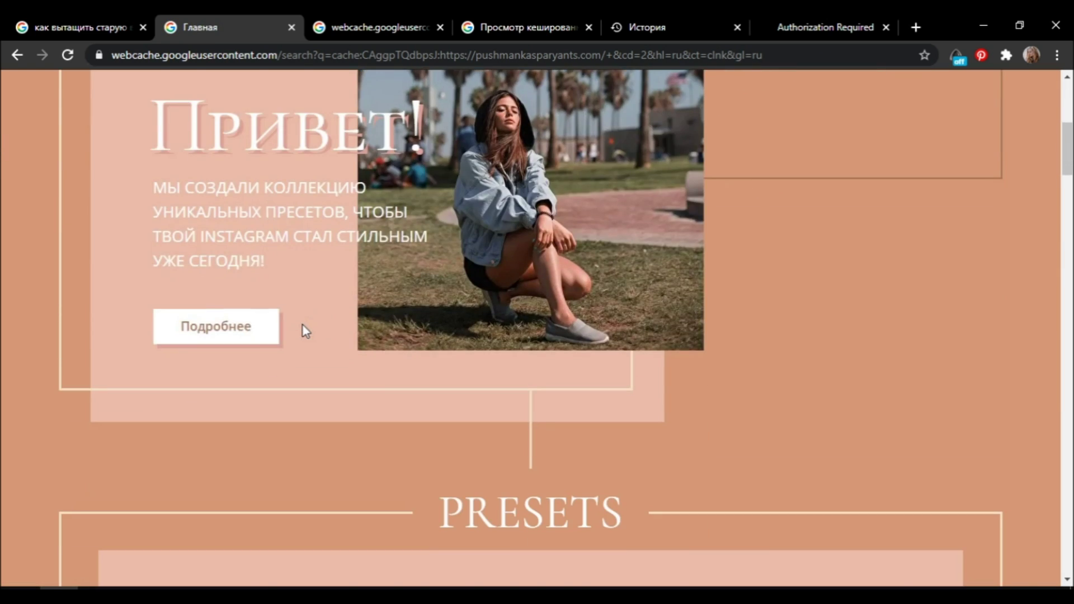
scroll(303, 325, "down", 20)
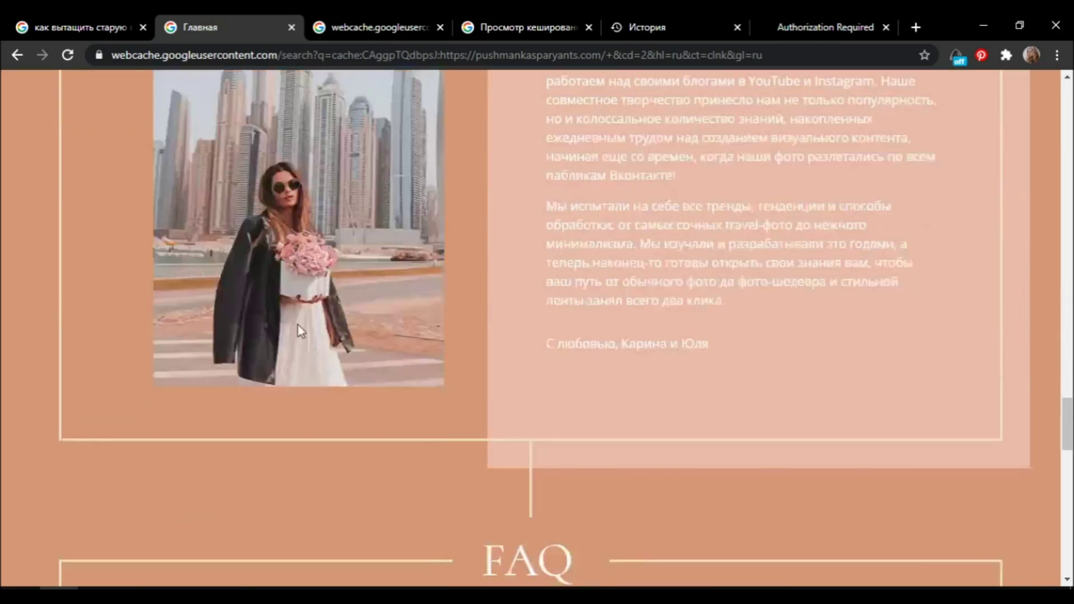
scroll(301, 331, "down", 12)
key("alt+Left")
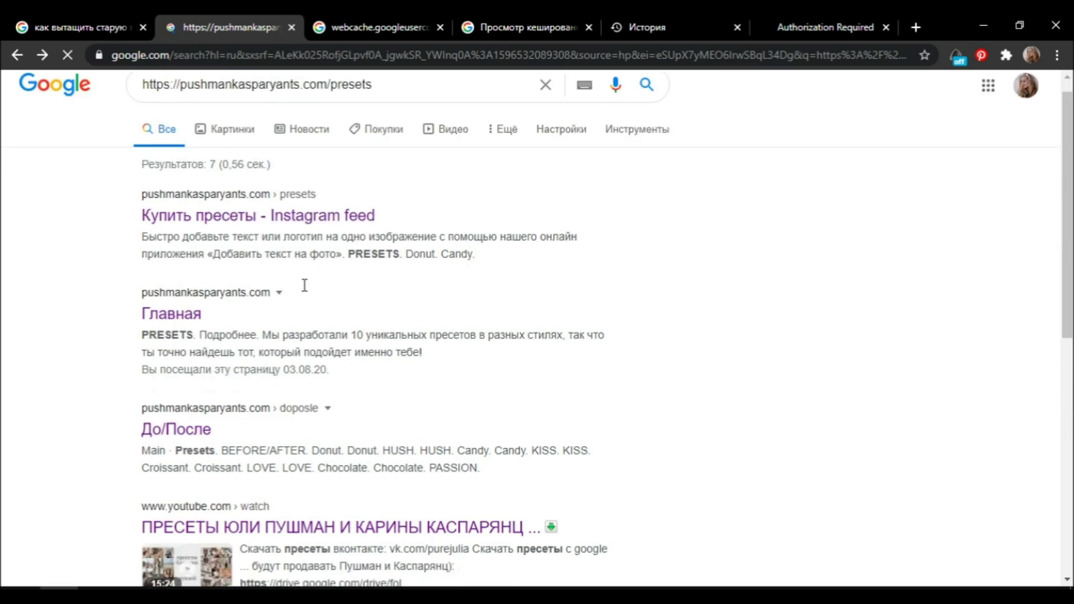
- Open the cached copy of the До/После page and examine the before/after examples of each preset, from Donut to Emotion
scroll(304, 285, "down", 4)
left_click(328, 191)
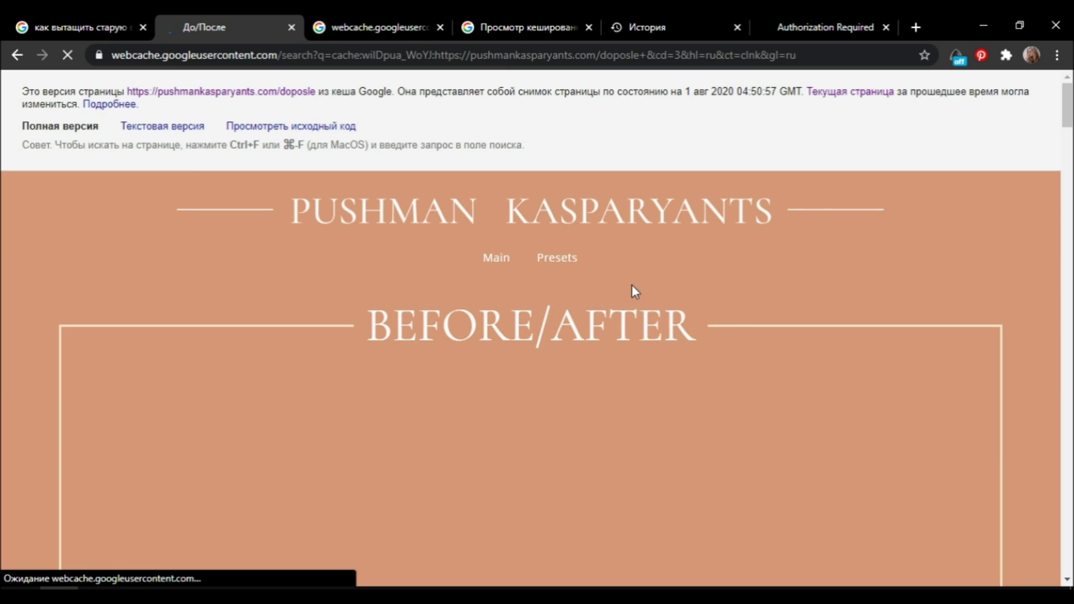
scroll(628, 283, "down", 6)
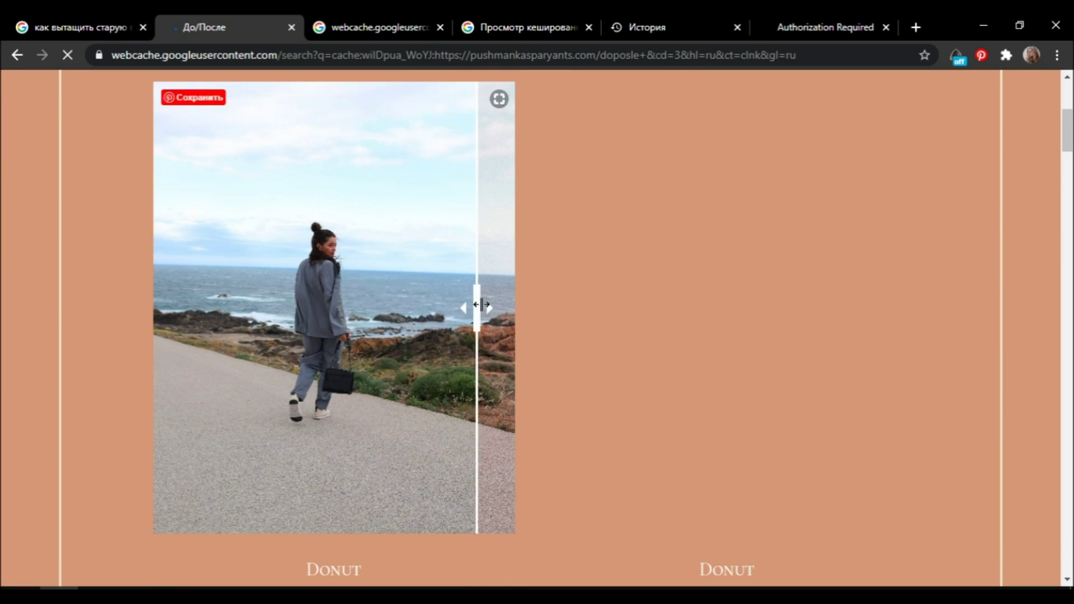
scroll(826, 338, "down", 10)
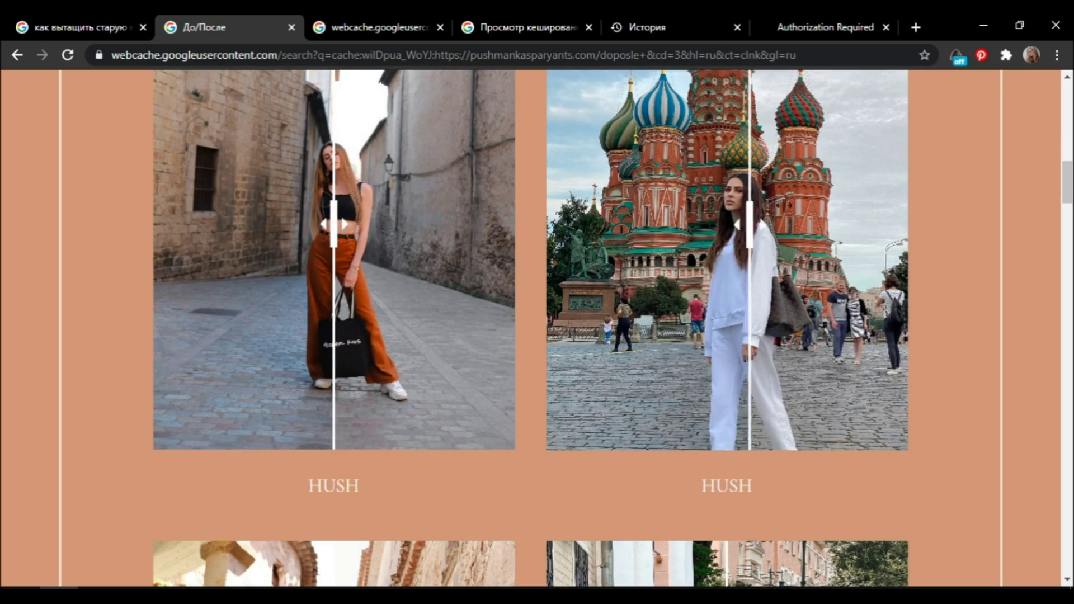
scroll(531, 296, "down", 20)
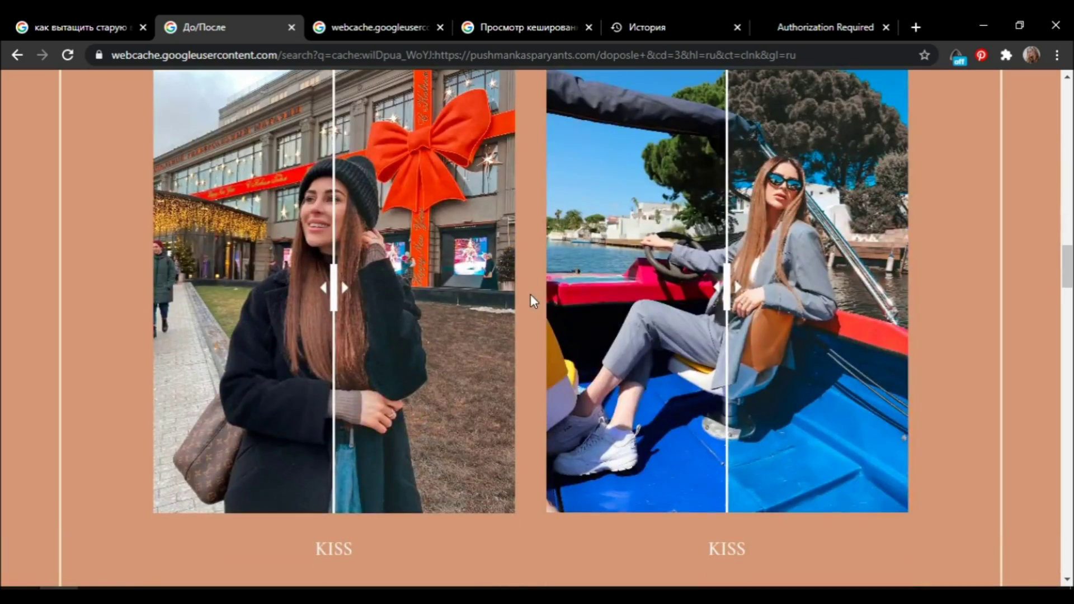
scroll(530, 294, "down", 10)
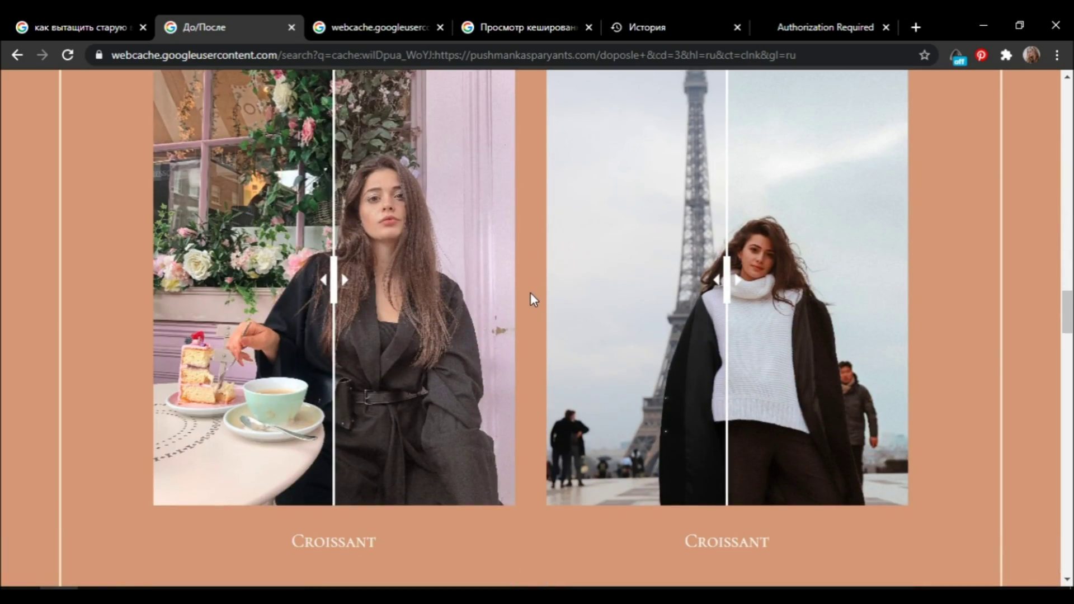
scroll(530, 293, "down", 10)
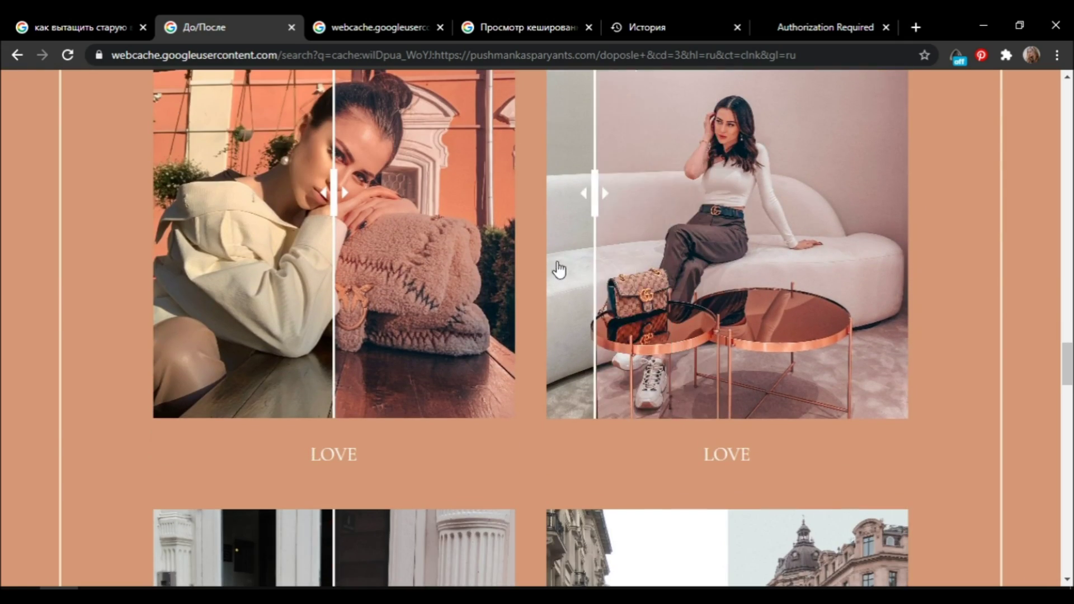
scroll(563, 260, "down", 15)
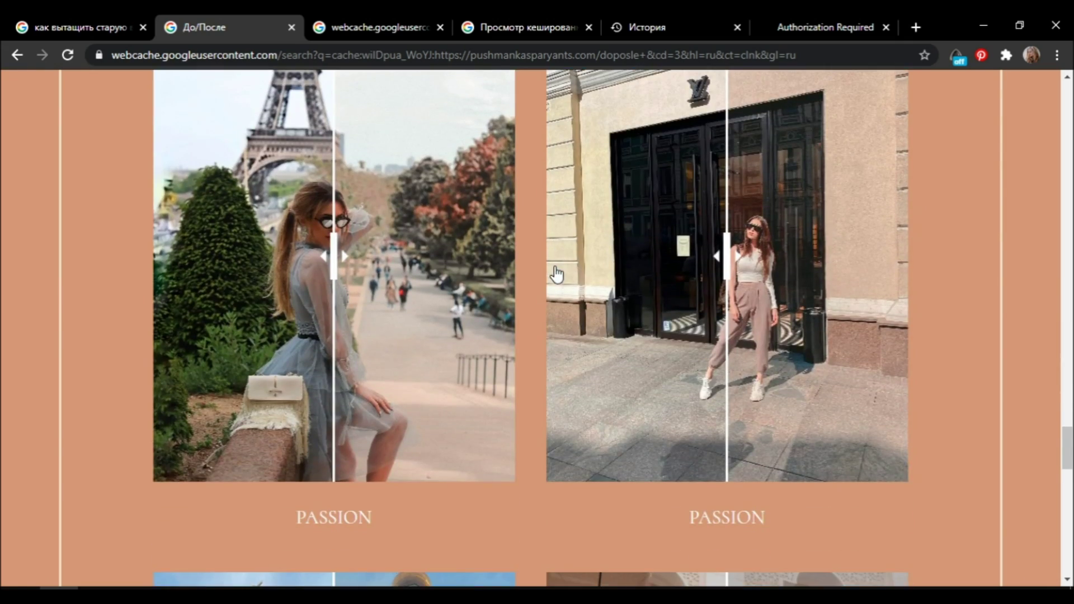
scroll(557, 274, "down", 9)
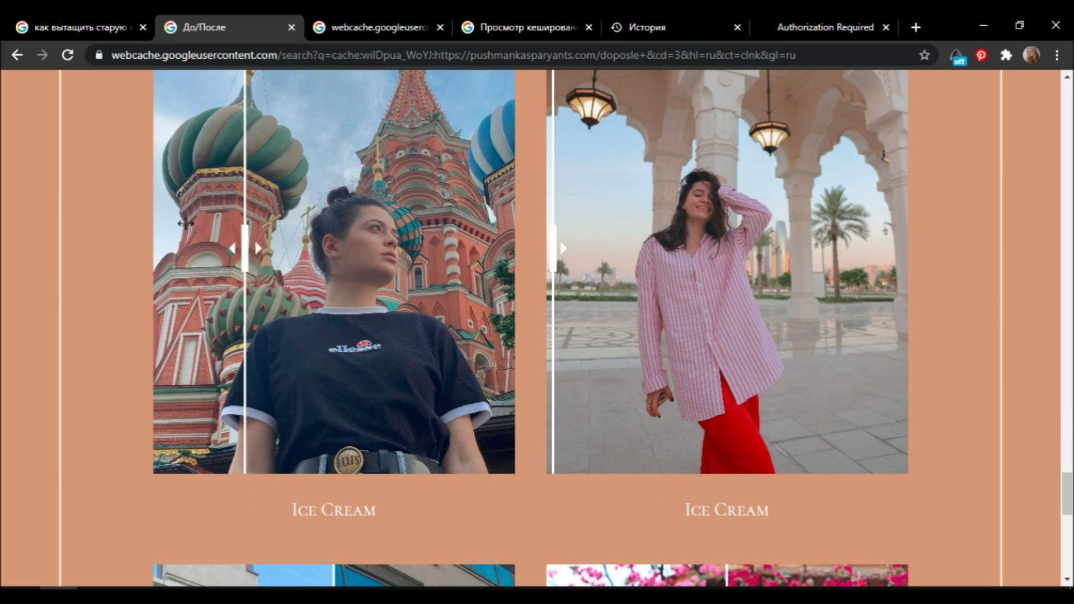
scroll(577, 243, "down", 9)
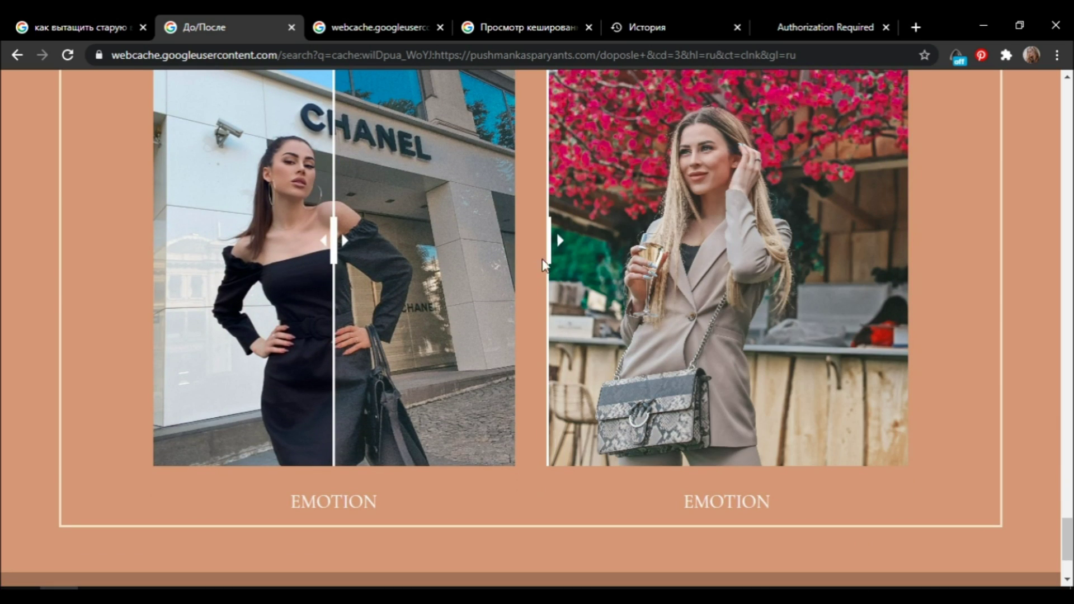
scroll(531, 346, "down", 3)
scroll(541, 351, "up", 5)
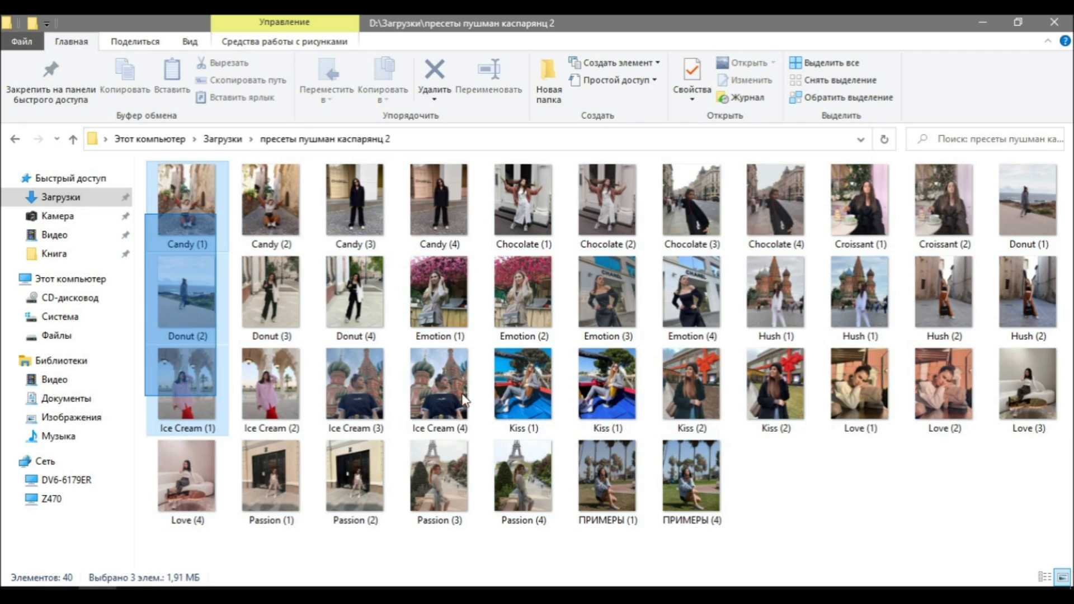
- Import all photos from the folder "пресеты пушман каспарянц 2" into the Lightroom catalog and sort them by file name
key("ctrl+a")
left_click_drag(462, 398, 140, 559)
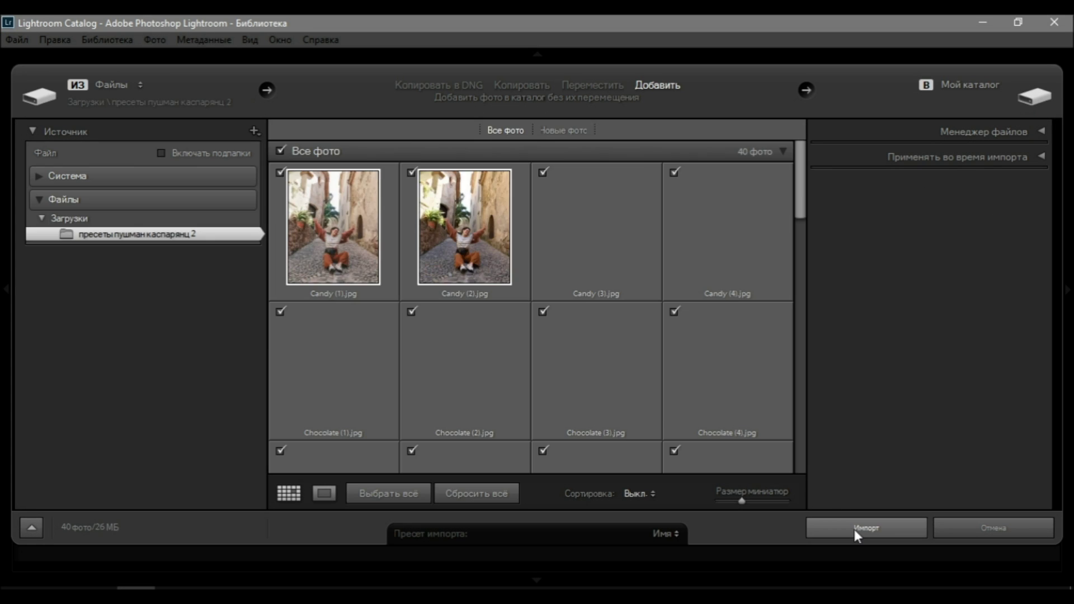
left_click(856, 527)
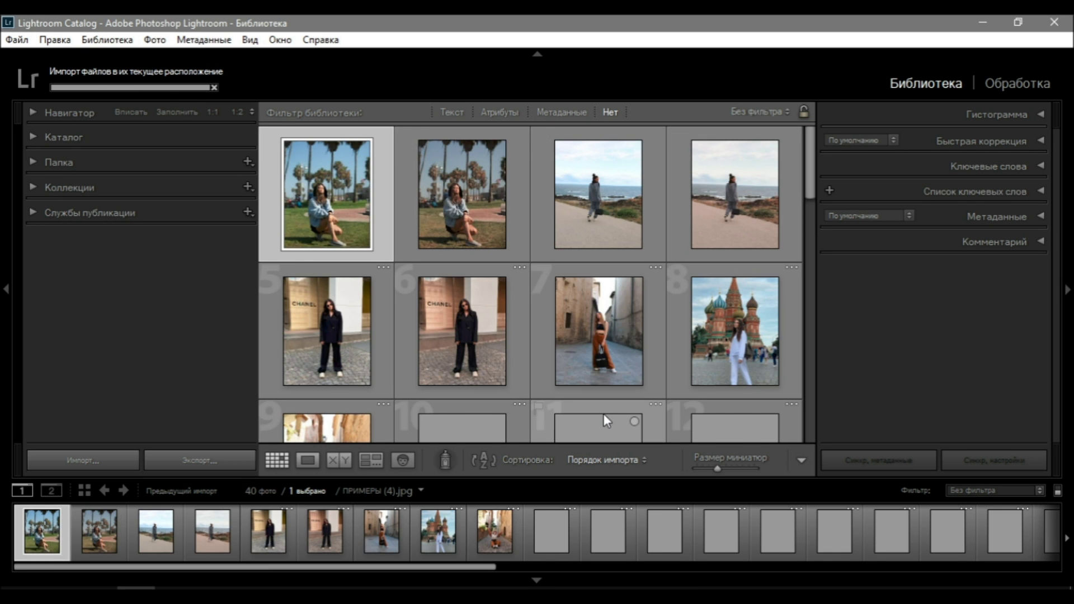
left_click(607, 460)
left_click(595, 388)
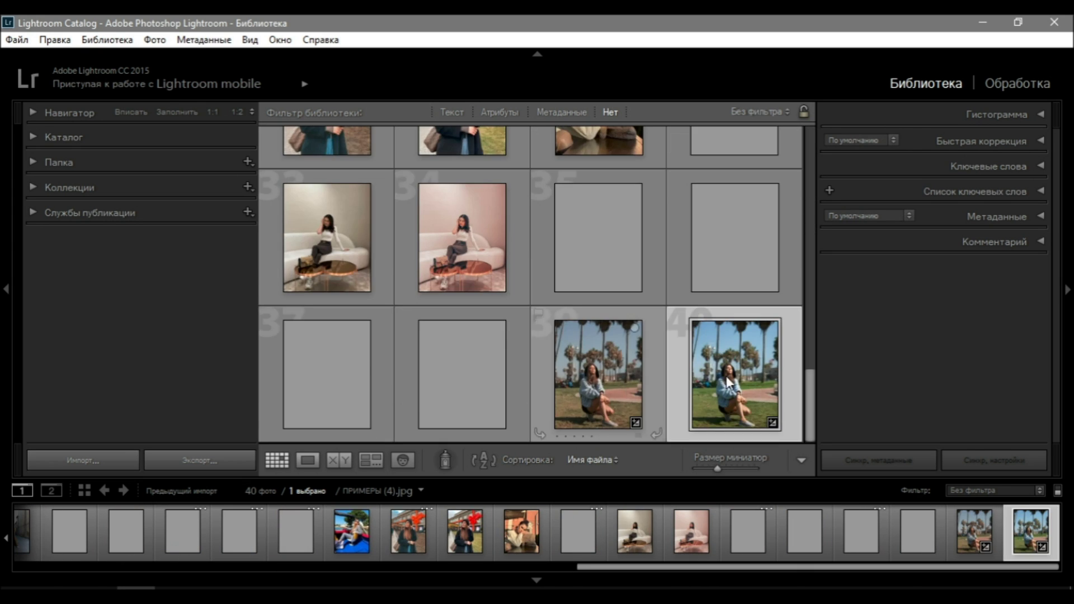
- Open Candy (2).jpg in the Develop module and compare it with Candy (1).jpg in Reference view
scroll(615, 386, "up", 10)
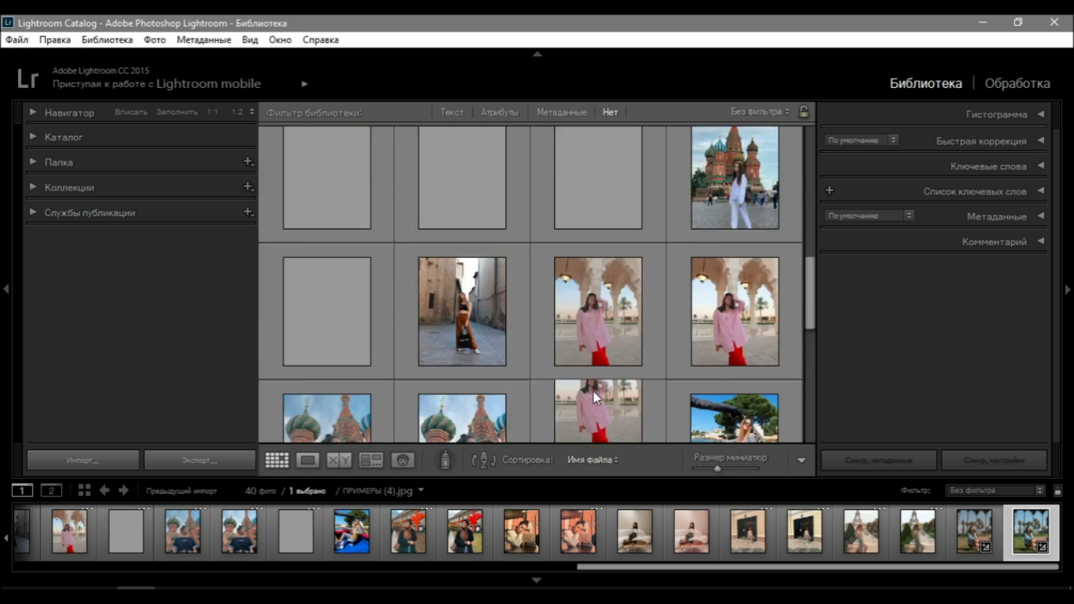
left_click(433, 208)
key("d")
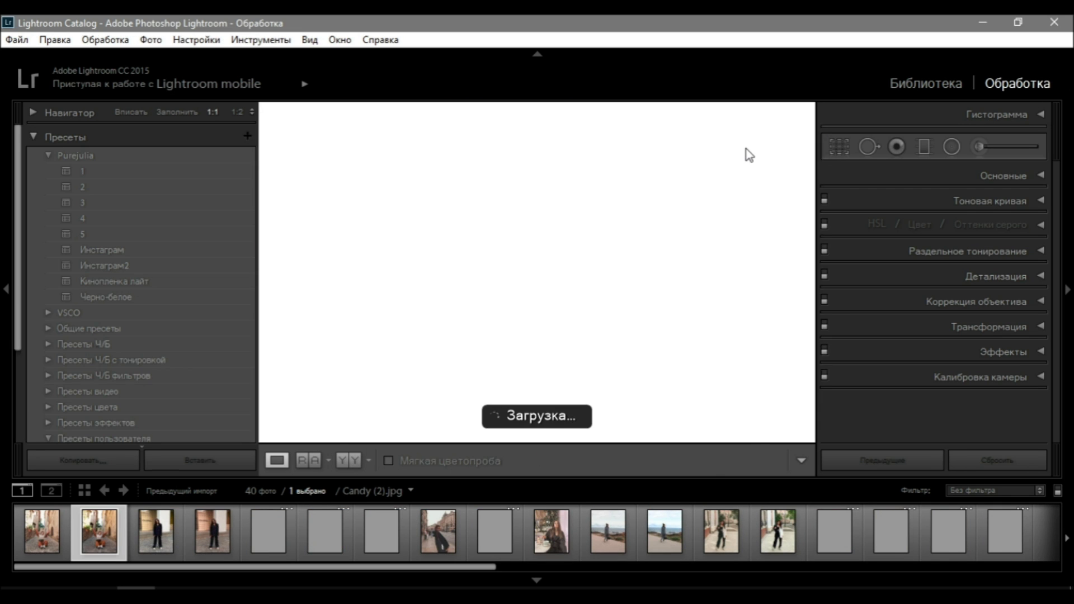
left_click(300, 460)
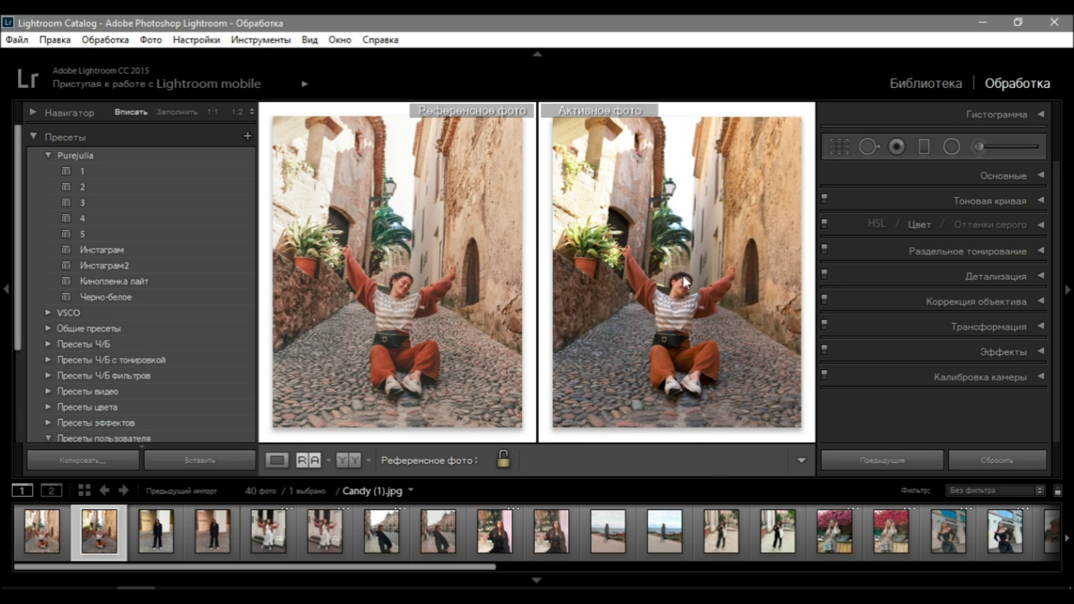
- Apply the user preset Пресет Пушман 3 to Candy (2).jpg and set Blacks to +33 in the basic adjustments
left_click(76, 155)
left_click(153, 314)
left_click(149, 344)
left_click(138, 390)
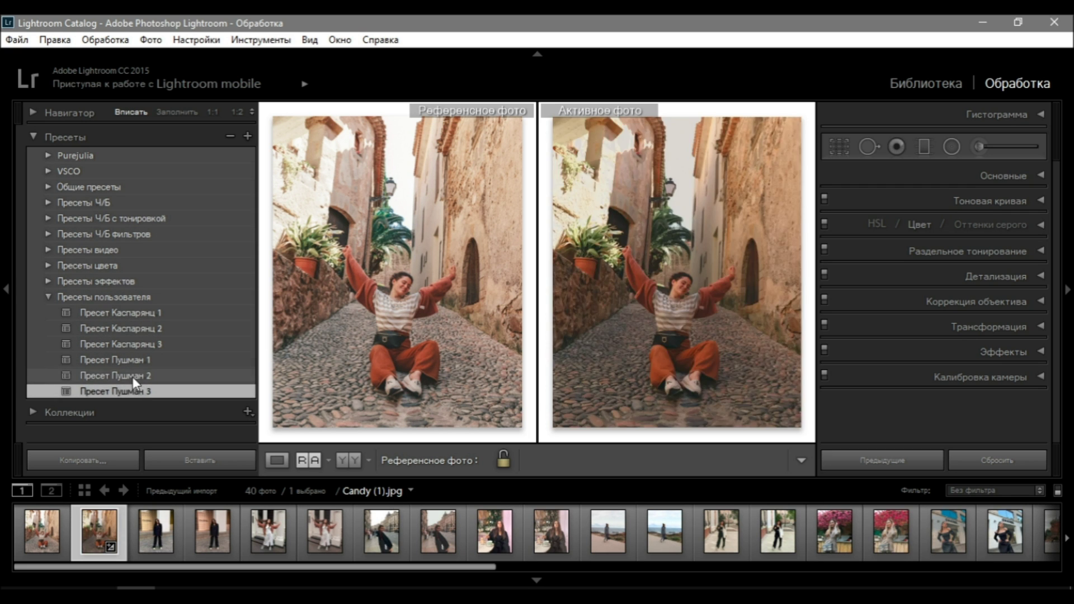
left_click(1001, 176)
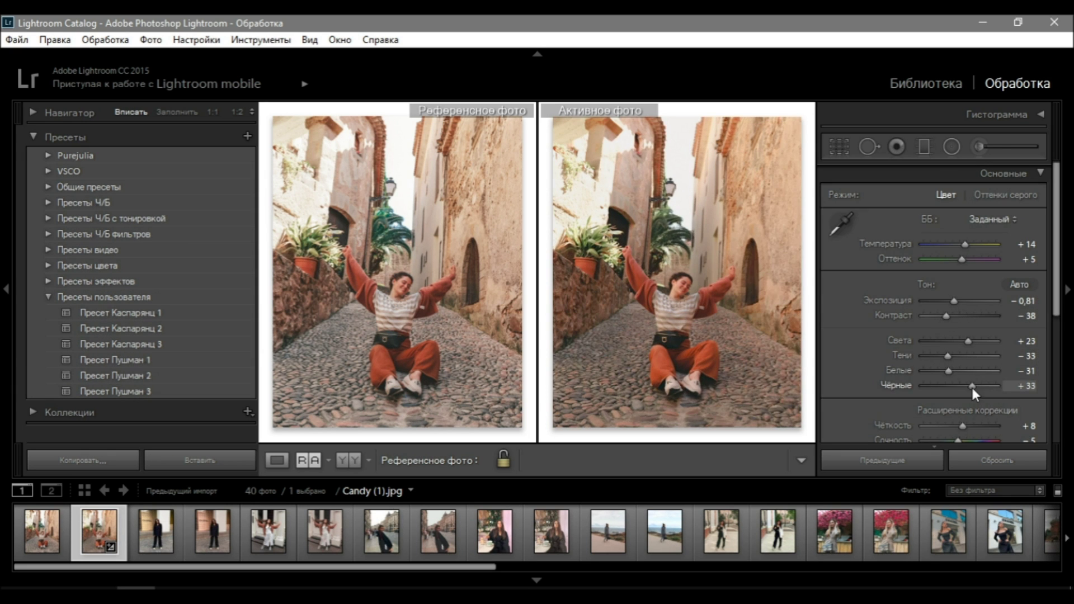
key("ctrl+1")
- Compare the faces at 1:1 and set the orange hue to +4, saturation to +12 and luminance to +37
left_click(1013, 351)
left_click(696, 306)
left_click(919, 224)
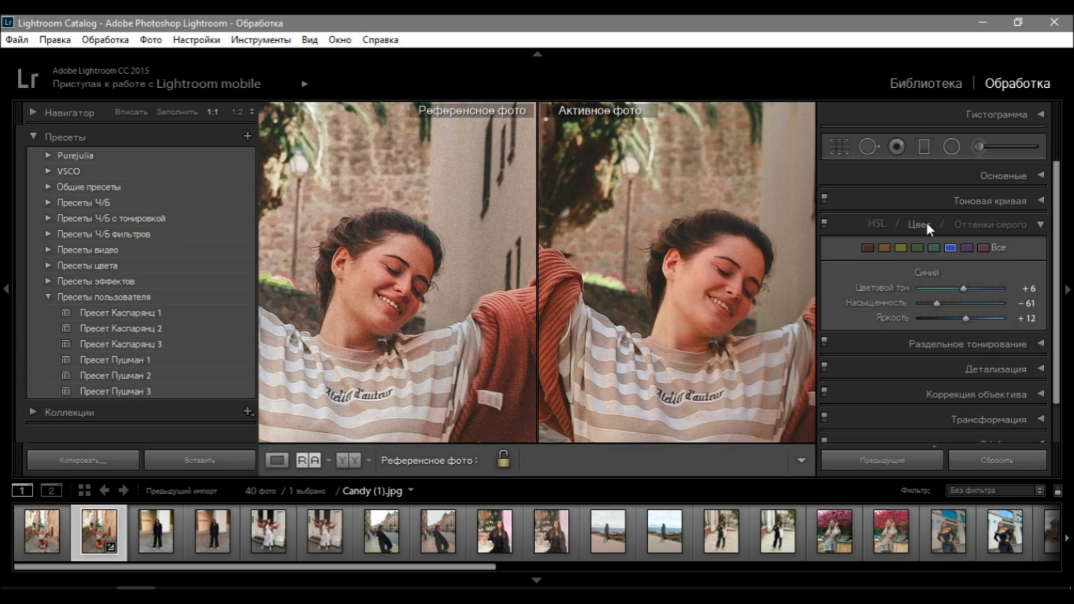
left_click_drag(969, 317, 960, 317)
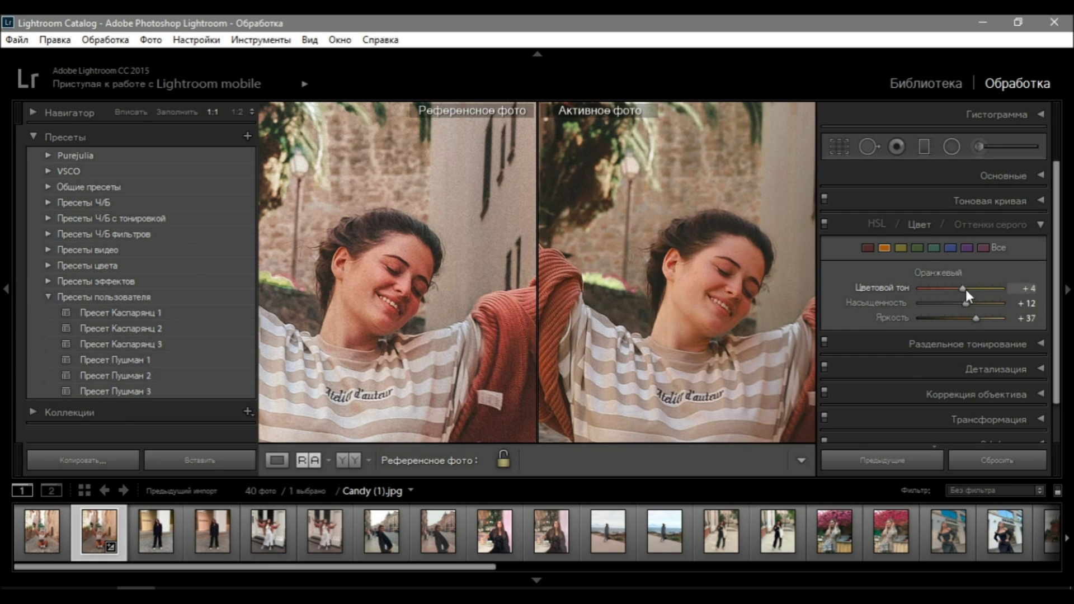
- Set Temperature to +10, Tint to +1, Whites to −1, Blacks to +38 and Clarity to +10 for Candy (2).jpg
key("ctrl+2")
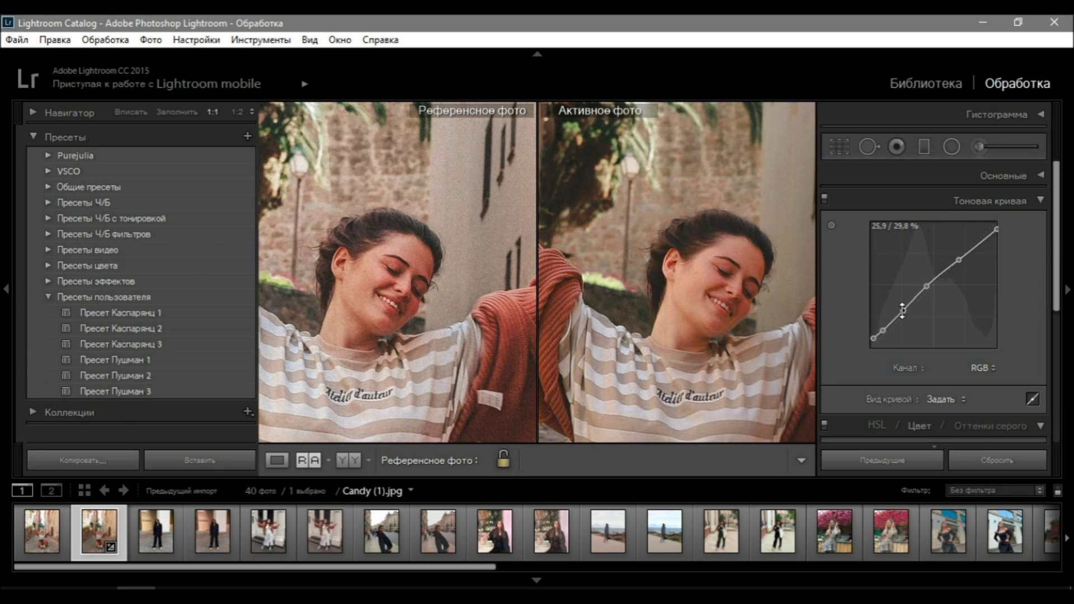
left_click(1040, 176)
left_click_drag(960, 376, 961, 376)
left_click_drag(965, 243, 959, 260)
left_click_drag(962, 427, 963, 429)
key("z")
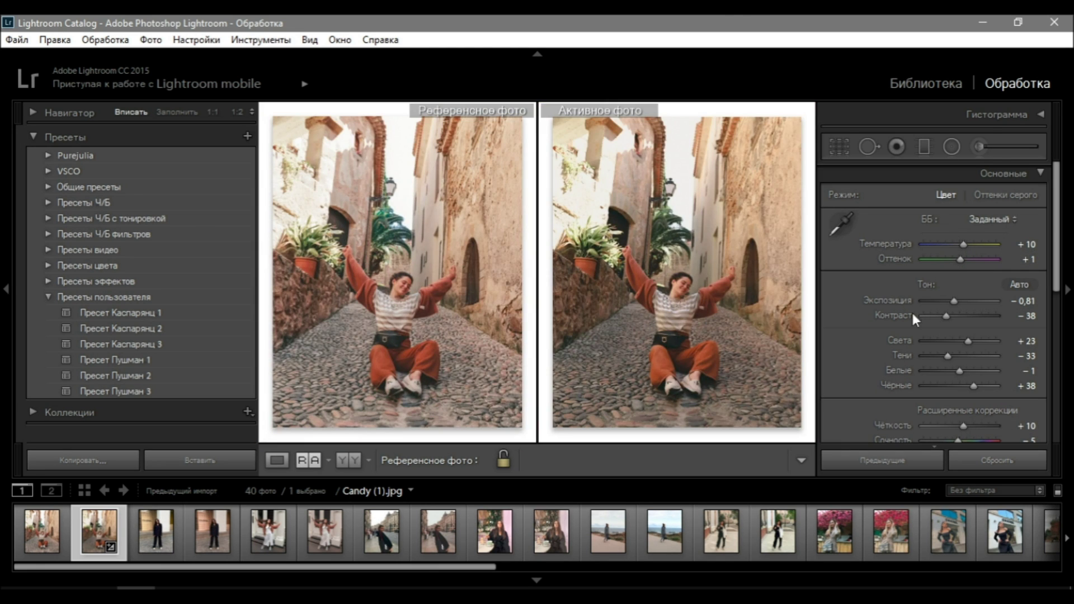
- Set Exposure to −0.48, Highlights to +27, Shadows to −18 and Whites to +10 to match the reference photo
left_click_drag(953, 301, 956, 301)
left_click_drag(945, 316, 969, 340)
left_click(388, 304)
left_click_drag(947, 356, 963, 370)
key("z")
- Compare the trousers with the reference at 1:1 and slightly lower the luminance in the color adjustments
left_click(703, 319)
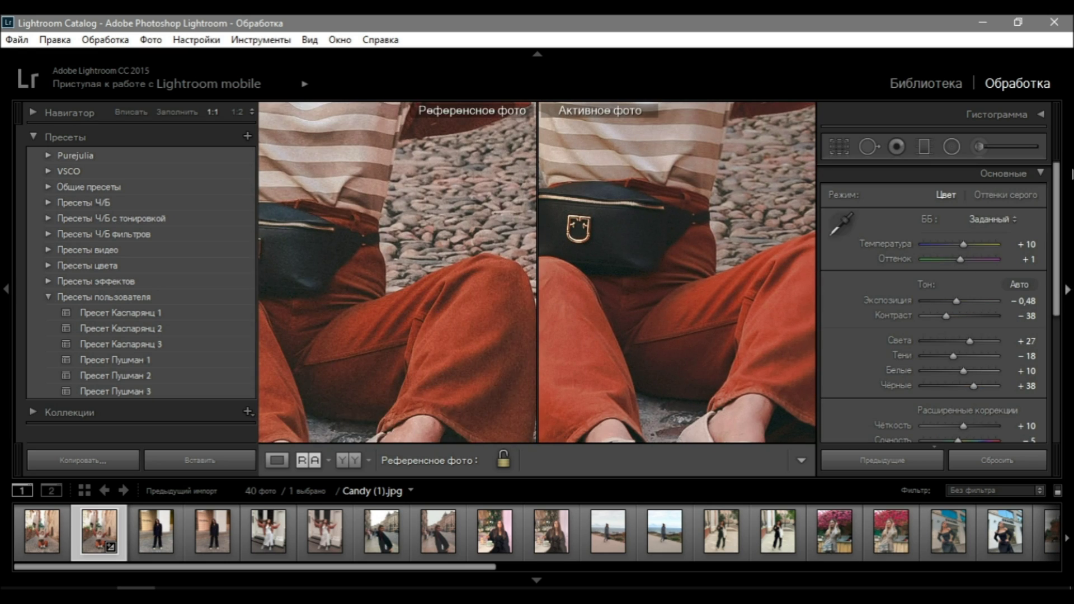
left_click(1029, 174)
left_click(962, 224)
left_click_drag(954, 318, 950, 318)
key("z")
left_click(1042, 224)
- Save the current settings as the user preset "Пресет Каспарянц Candy" and apply it to the original Candy (2).jpg
key("y")
key("shift+r")
key("ctrl+shift+n")
type("Пресет К")
type("аспарянц")
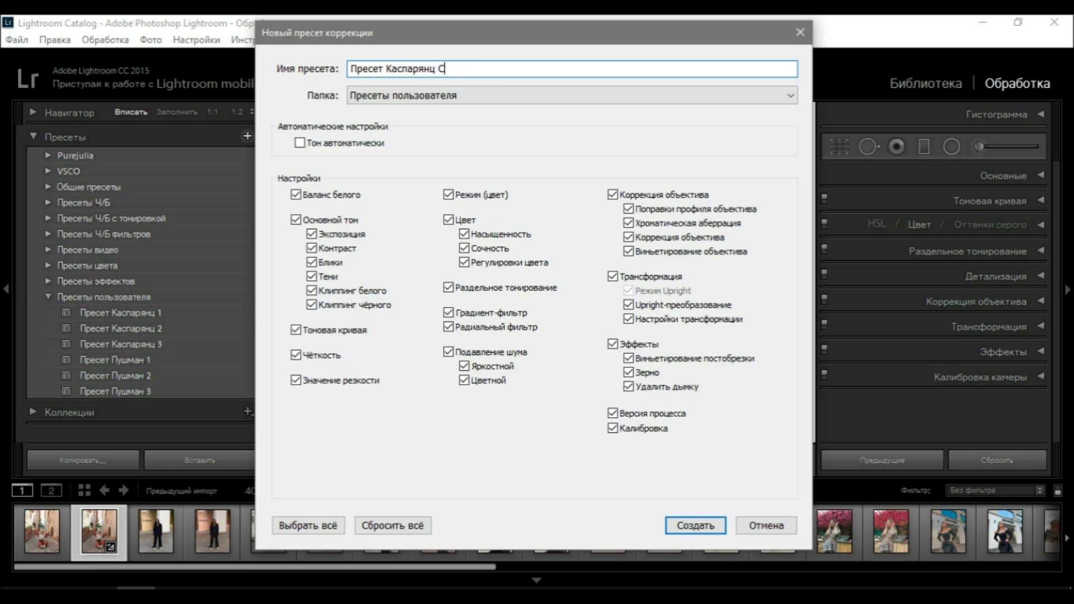
type("Candy")
key("Return")
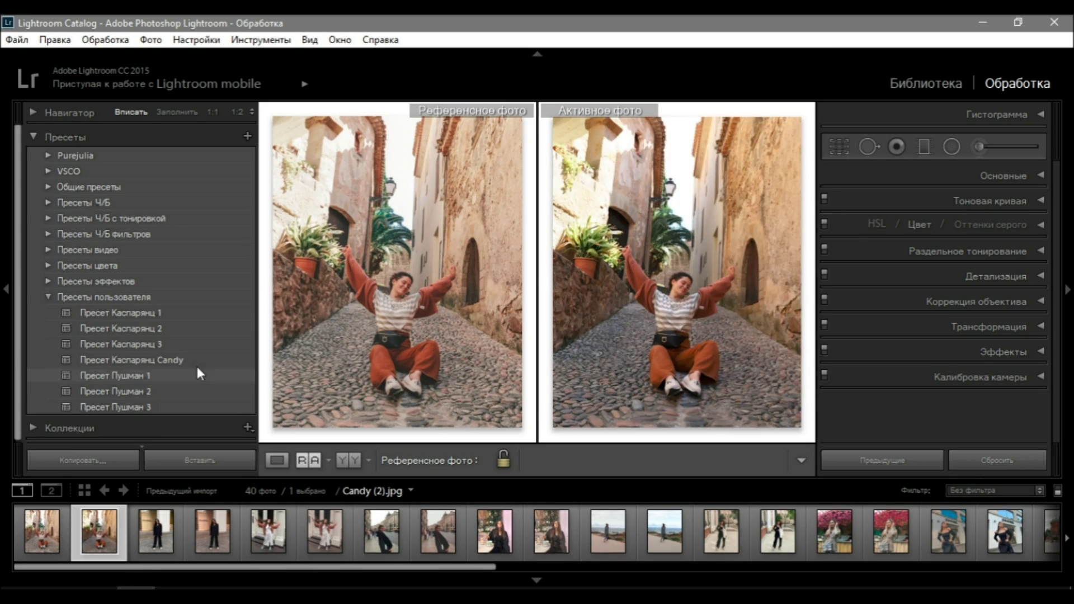
left_click(132, 359)
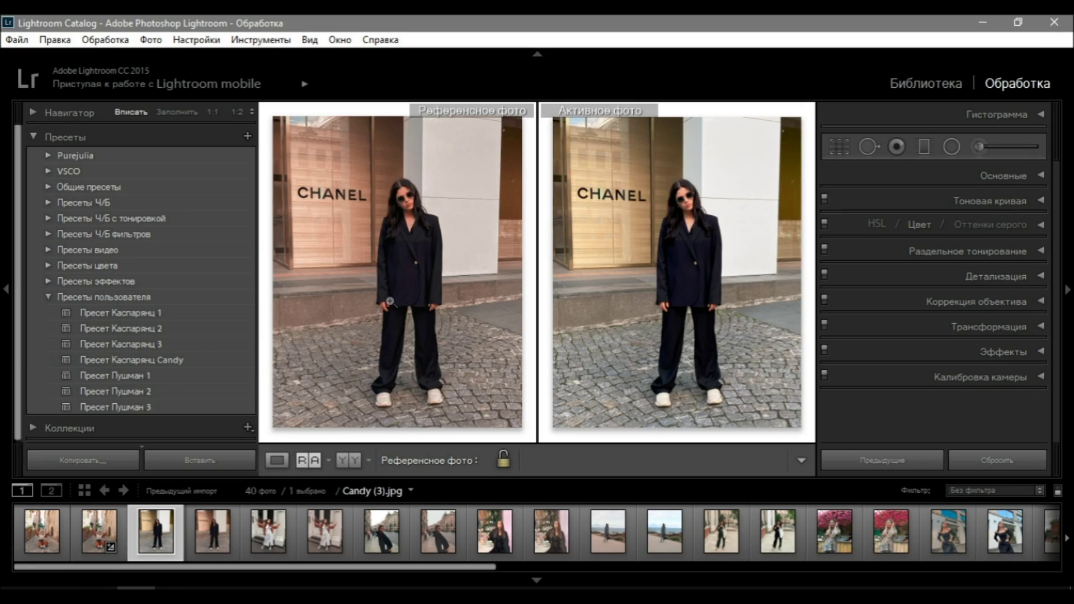
- Apply Пресет Каспарянц Candy to Candy (3).jpg, slightly raising Temperature and lowering Highlights and Exposure
left_click(164, 362)
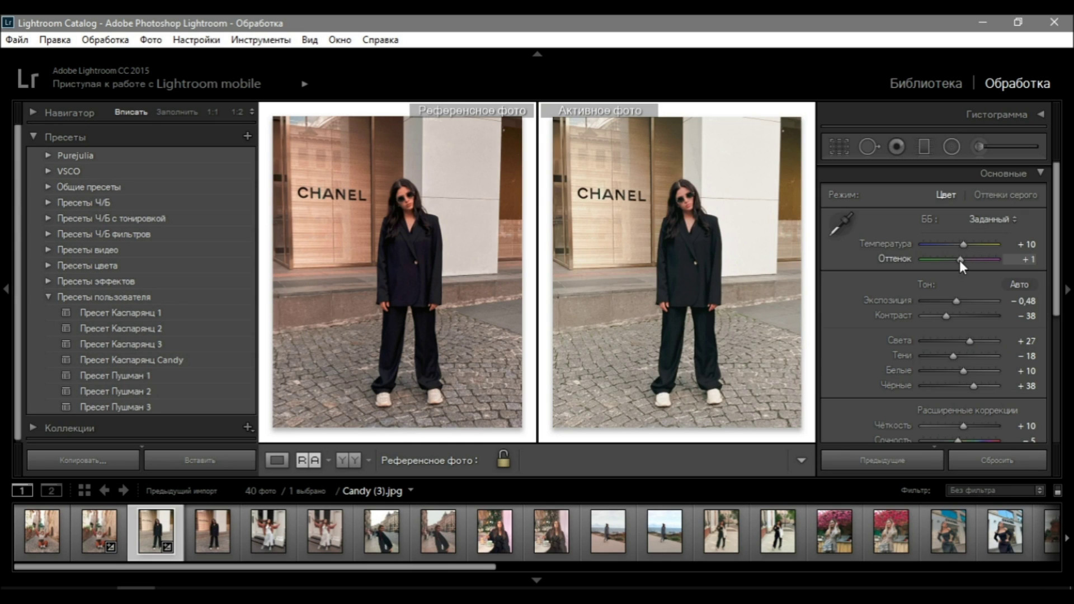
left_click_drag(963, 244, 966, 244)
left_click_drag(969, 341, 966, 341)
left_click_drag(954, 300, 953, 300)
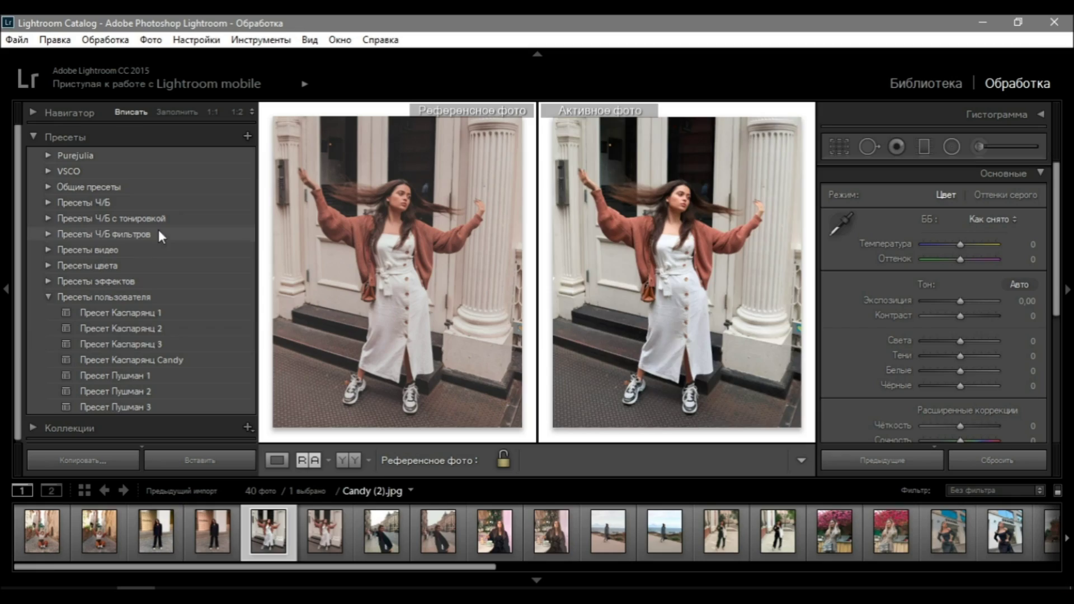
- Apply the user preset "Пресет Каспарянц 1" to Chocolate (1).jpg and set the grain Amount to 27 and Size to 16
left_click(140, 312)
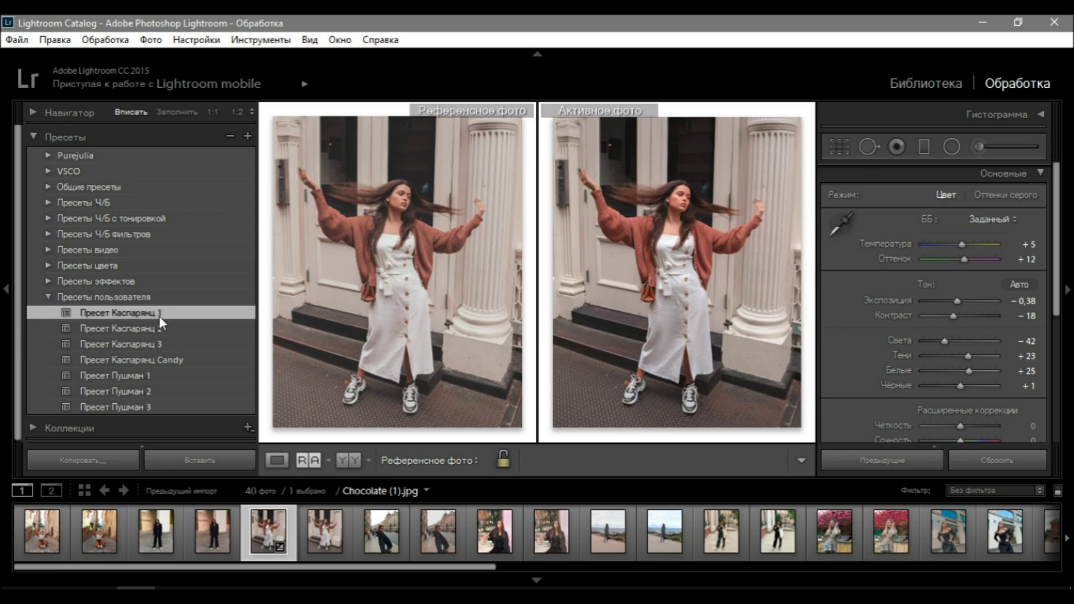
left_click(155, 328)
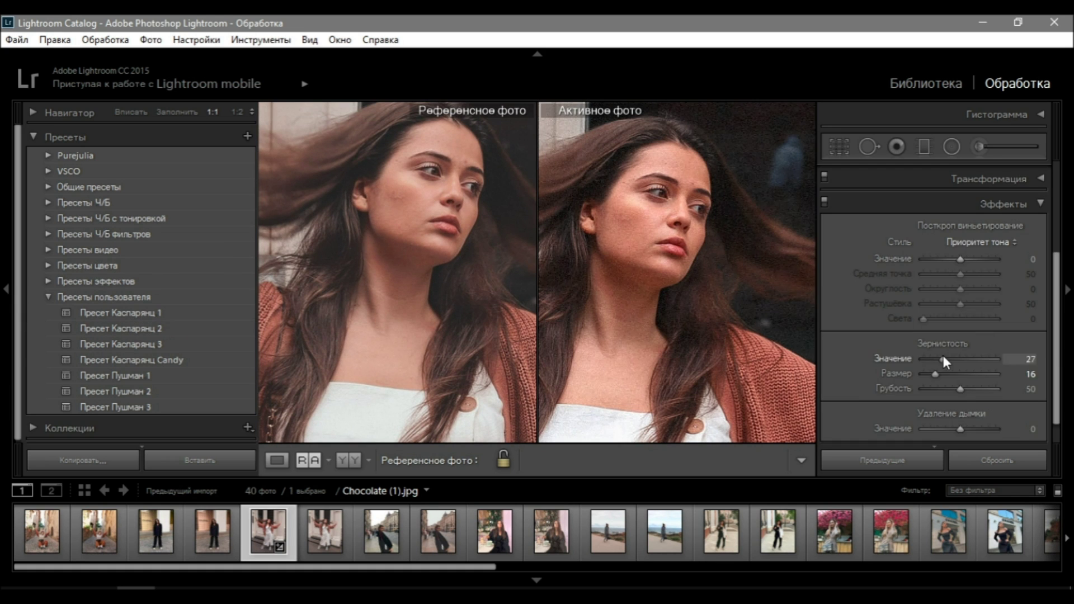
left_click(1037, 198)
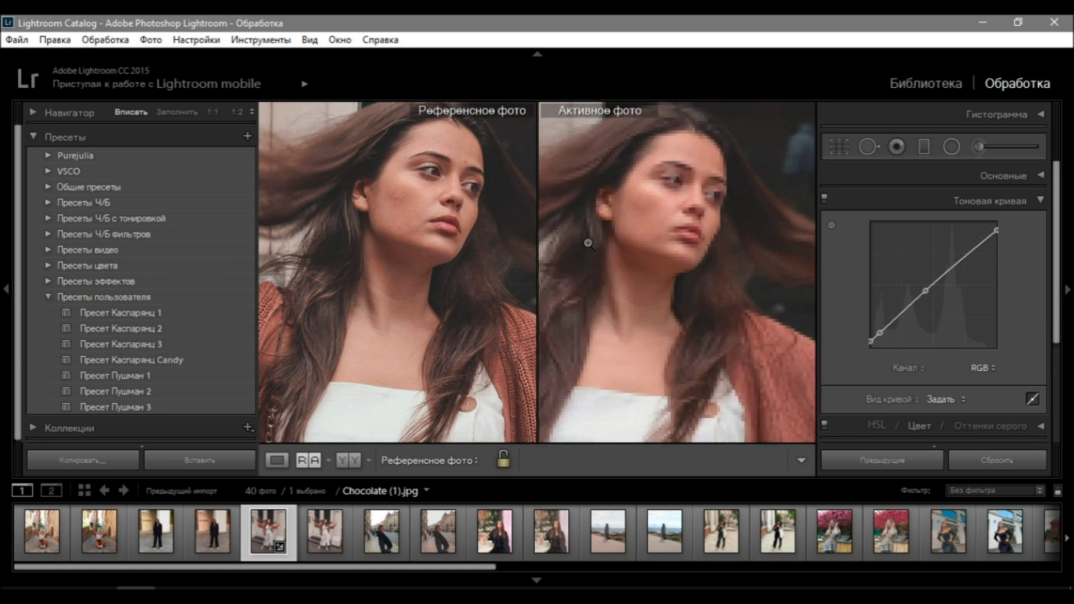
- Compare the face with the reference at 1:1 and set Temperature to +8
left_click(716, 232)
left_click(1032, 193)
left_click(1029, 176)
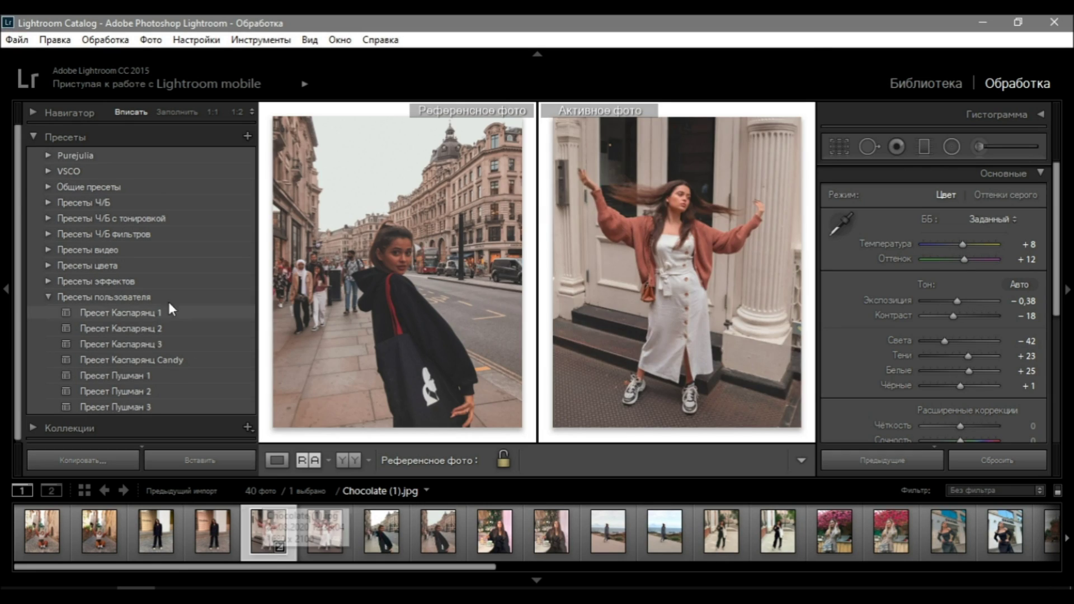
- Save the current settings as the user preset "Пресет Каспарянц Chocolate"
key("ctrl+shift+n")
type("Пресет Каспарянц С")
type("hocolate")
key("Return")
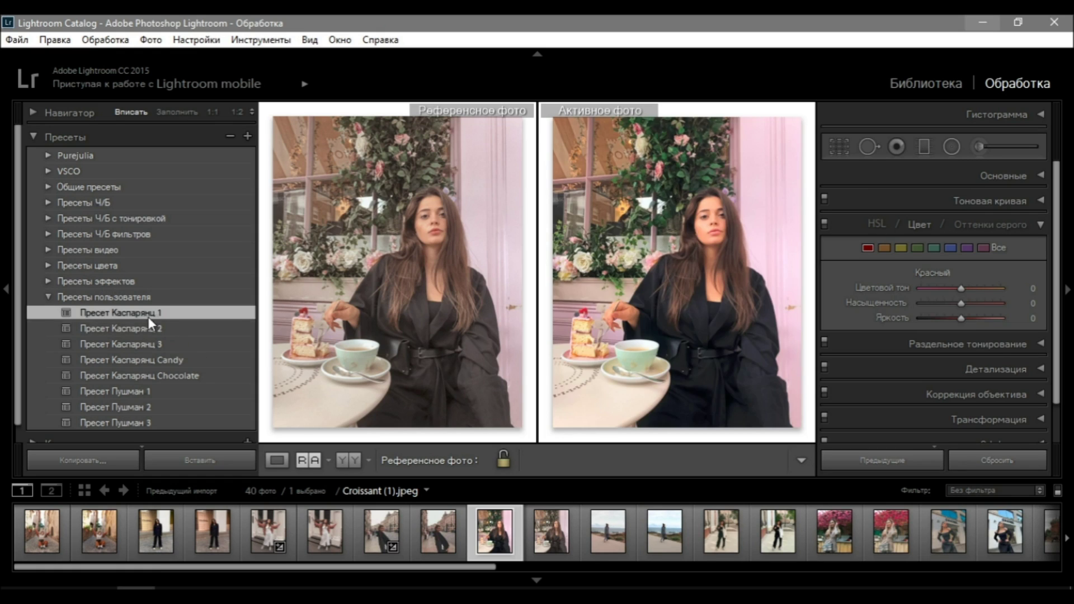
- Apply "Пресет Каспарянц 2" to Croissant (1).jpeg, set orange saturation to −35, and red hue to +16, saturation to −16 and luminance to −65
left_click(121, 329)
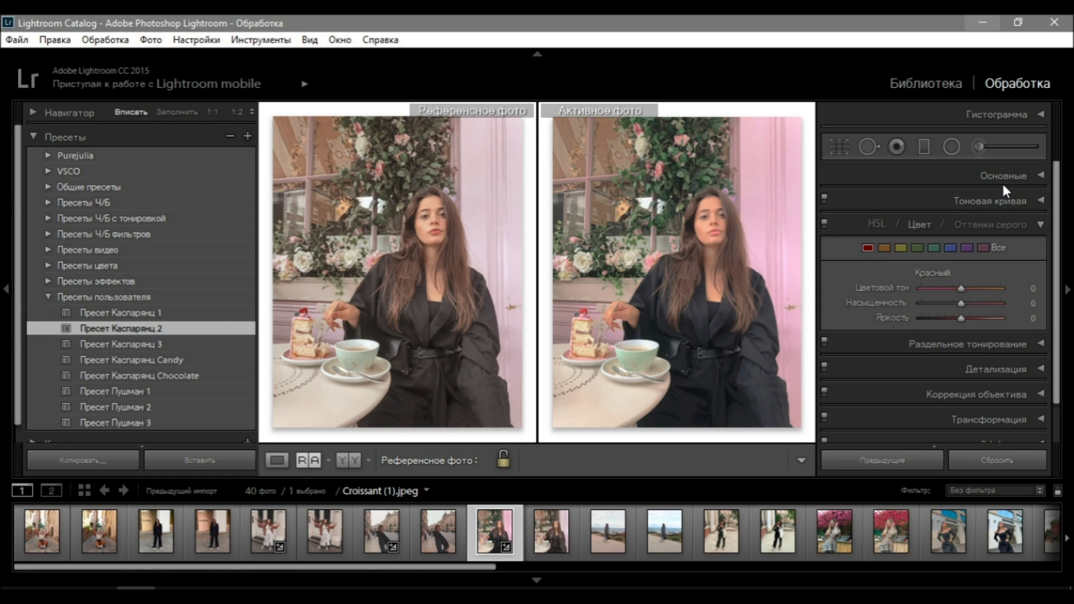
left_click(1021, 172)
left_click(1021, 173)
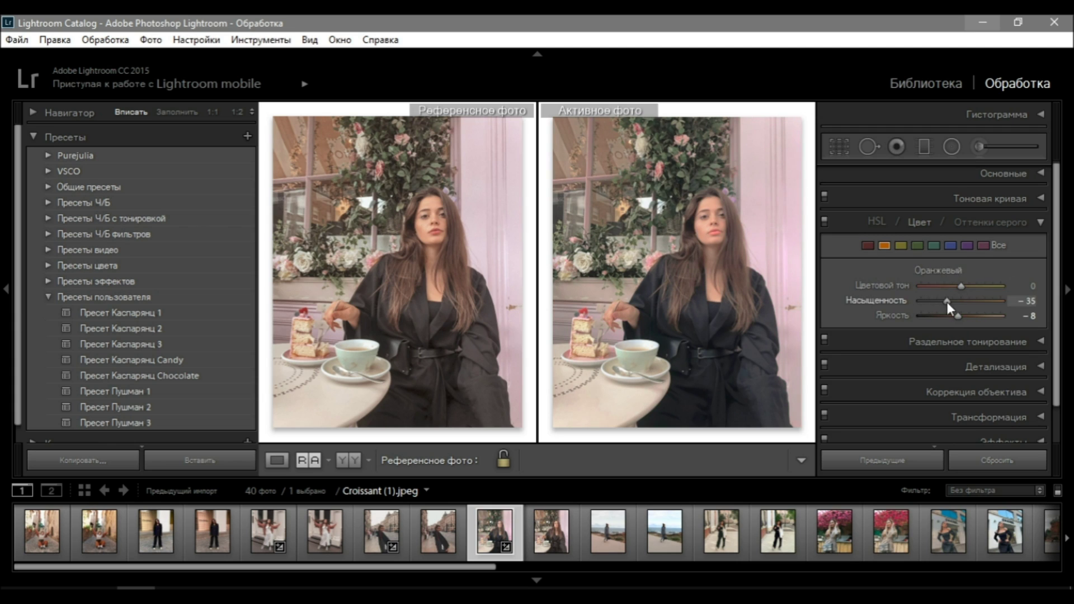
left_click(869, 245)
left_click_drag(957, 316, 934, 316)
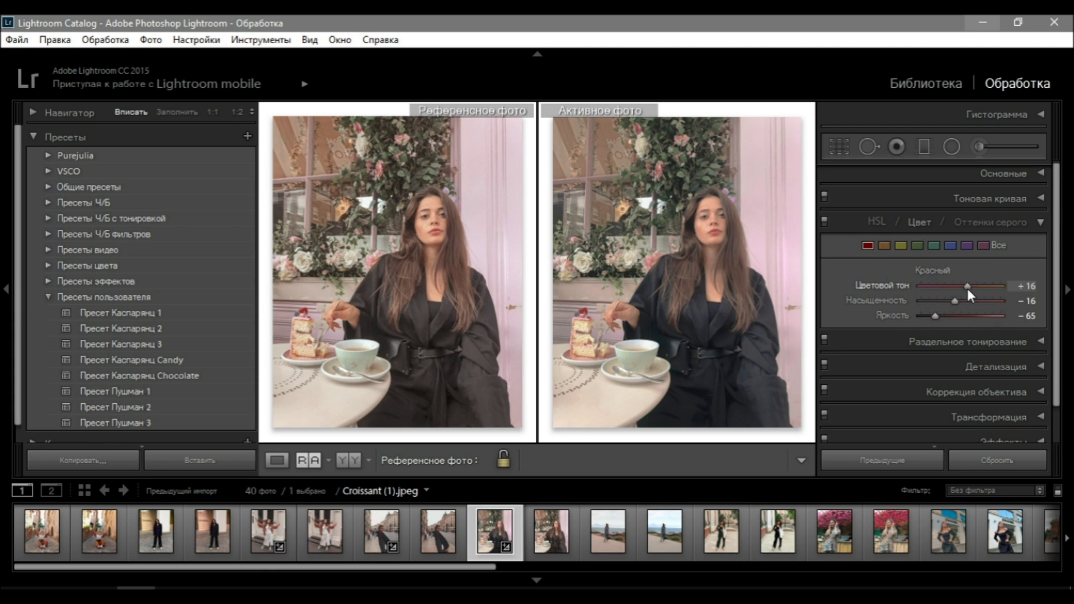
- Slightly lower the shadows of the blue channel in the tone curve
left_click(990, 198)
left_click(978, 365)
left_click(935, 434)
left_click_drag(899, 316, 898, 321)
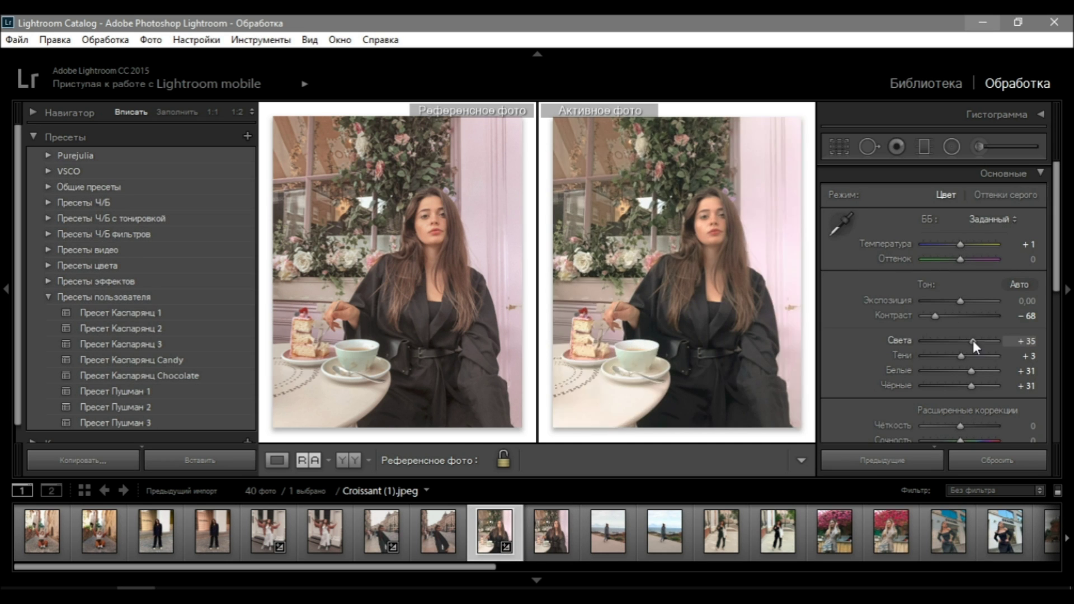
- Set Highlights to −63, Clarity to +10, Blacks to +18, Exposure to +0.48, and Temperature and Tint to +3 to match the reference
left_click(389, 218)
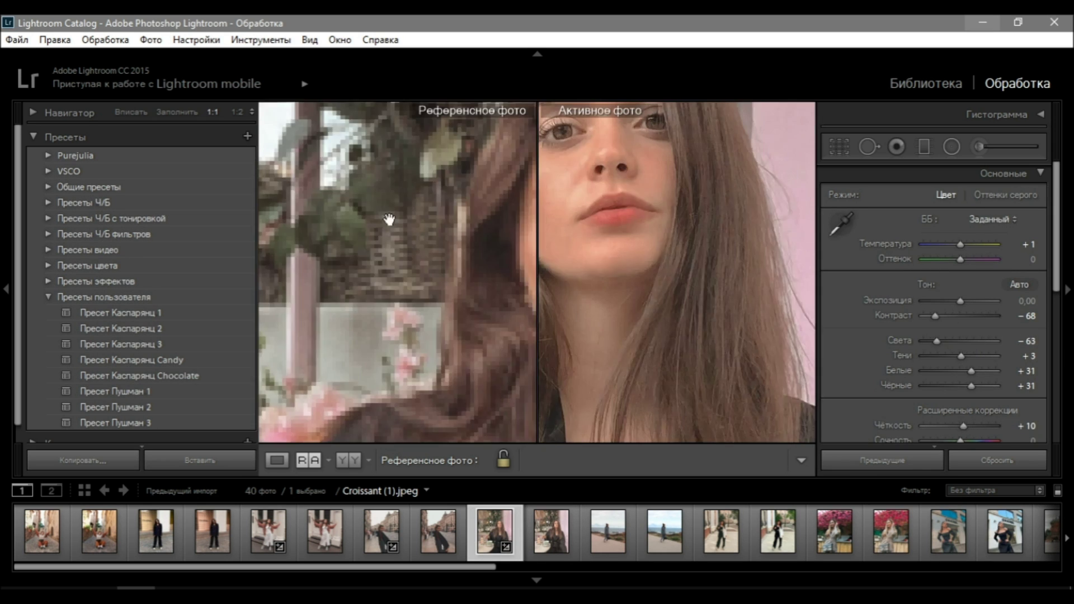
left_click(389, 219)
scroll(972, 377, "down", 10)
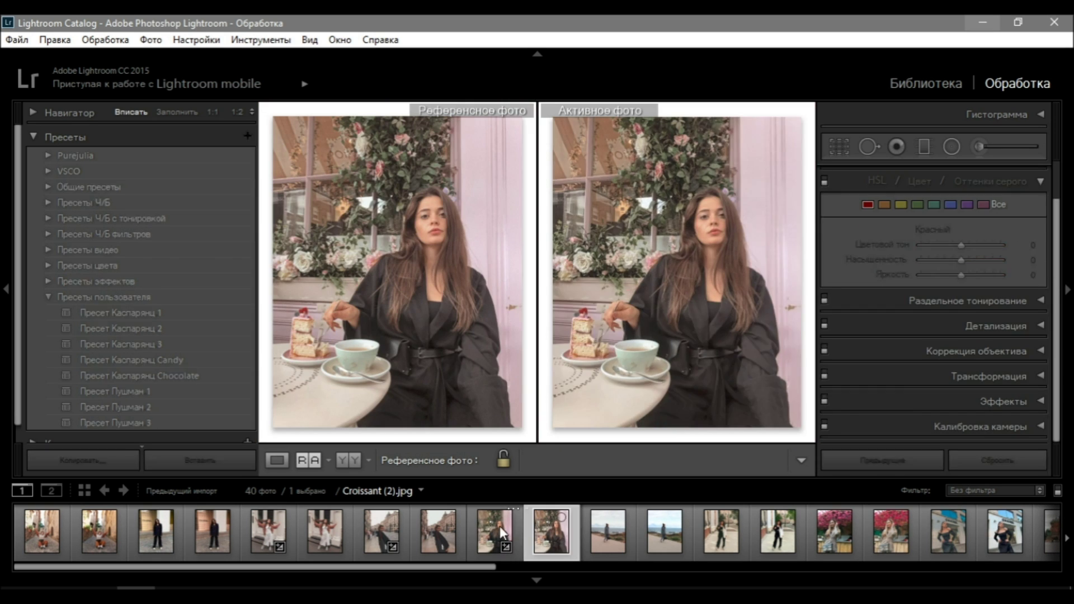
scroll(963, 250, "up", 10)
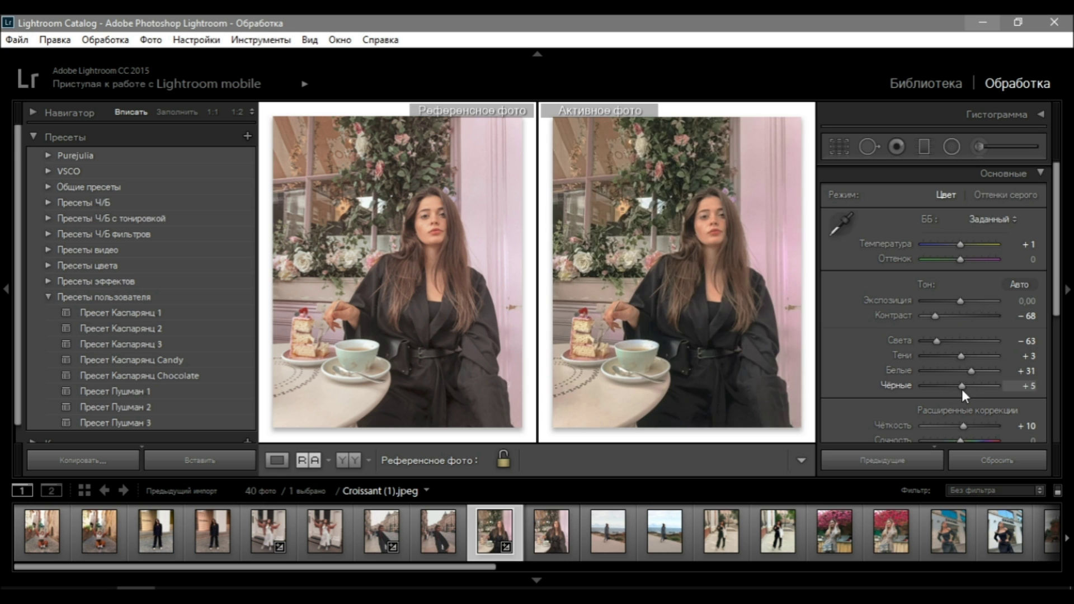
left_click_drag(961, 386, 965, 385)
left_click_drag(960, 301, 962, 301)
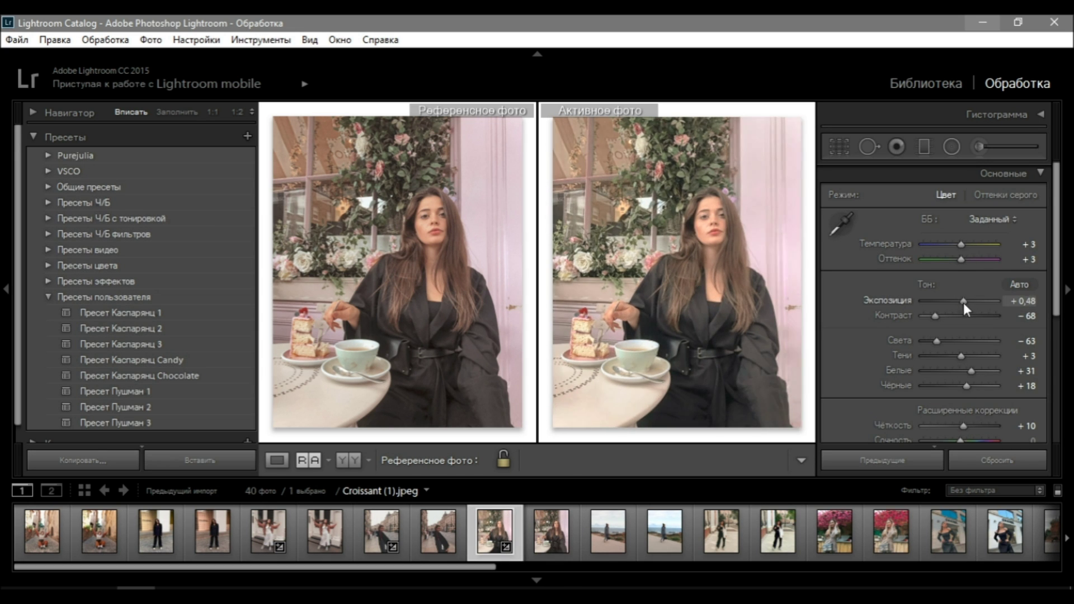
- Fine-tune the shadows of the green tone curve and compare the photo with Croissant (2).jpg
left_click(485, 532)
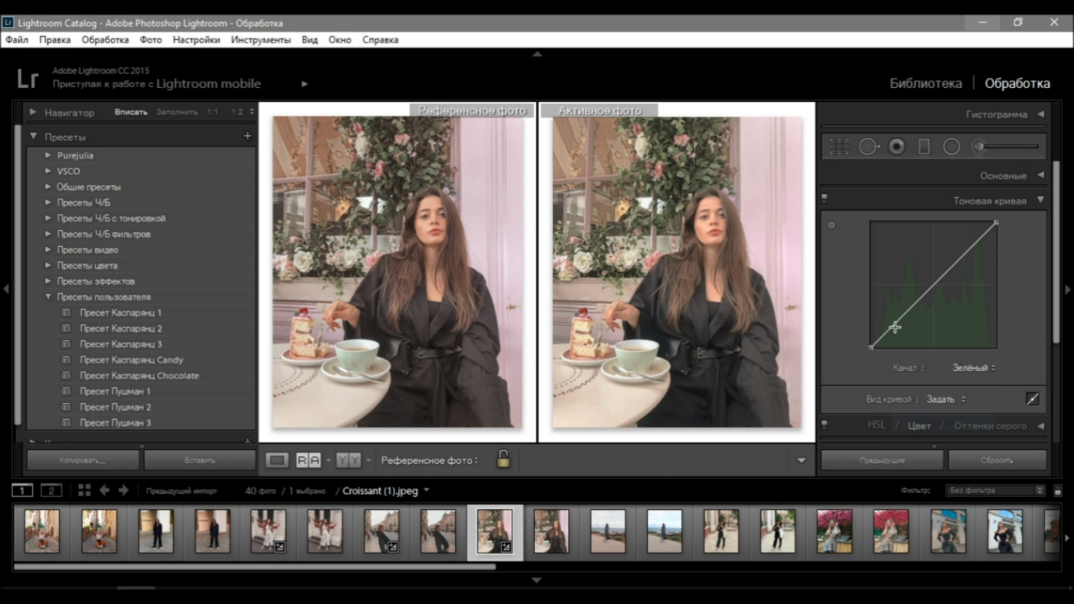
left_click(895, 325)
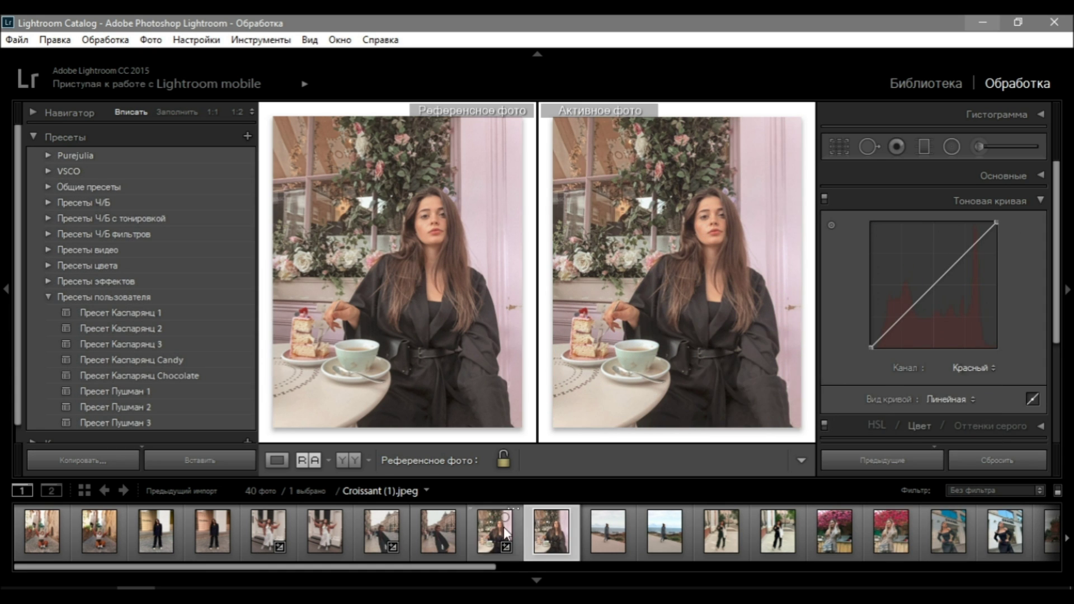
left_click(967, 202)
- Save the current settings as the user preset "Пресет Каспарянц Croissant"
left_click(248, 137)
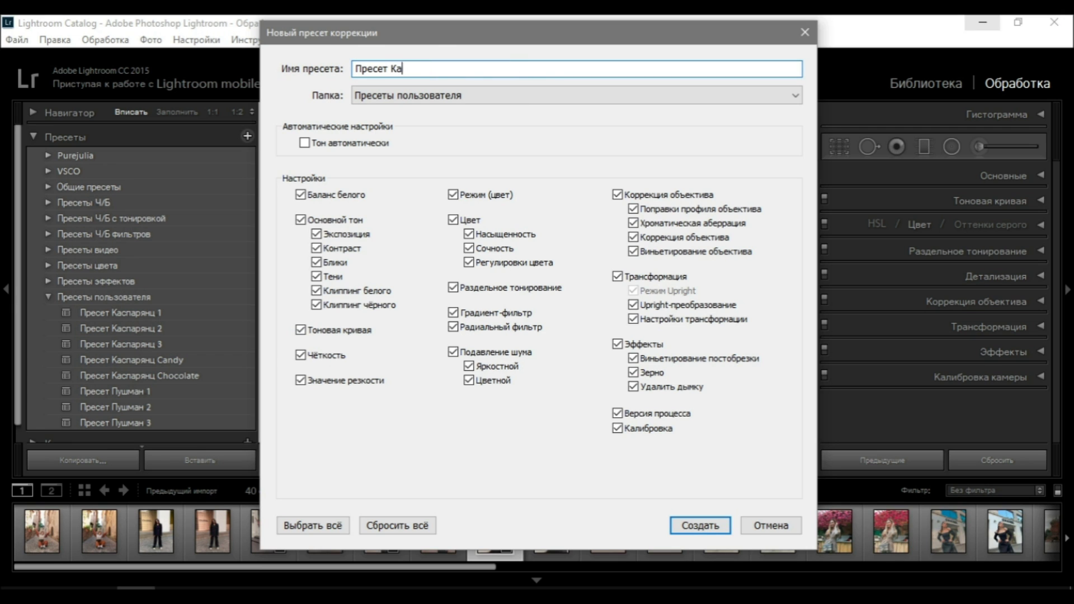
key("Return")
- Apply "Пресет Каспарянц 1" to Donut (2).jpg and set the blue hue to −8 and luminance to −16
left_click(202, 315)
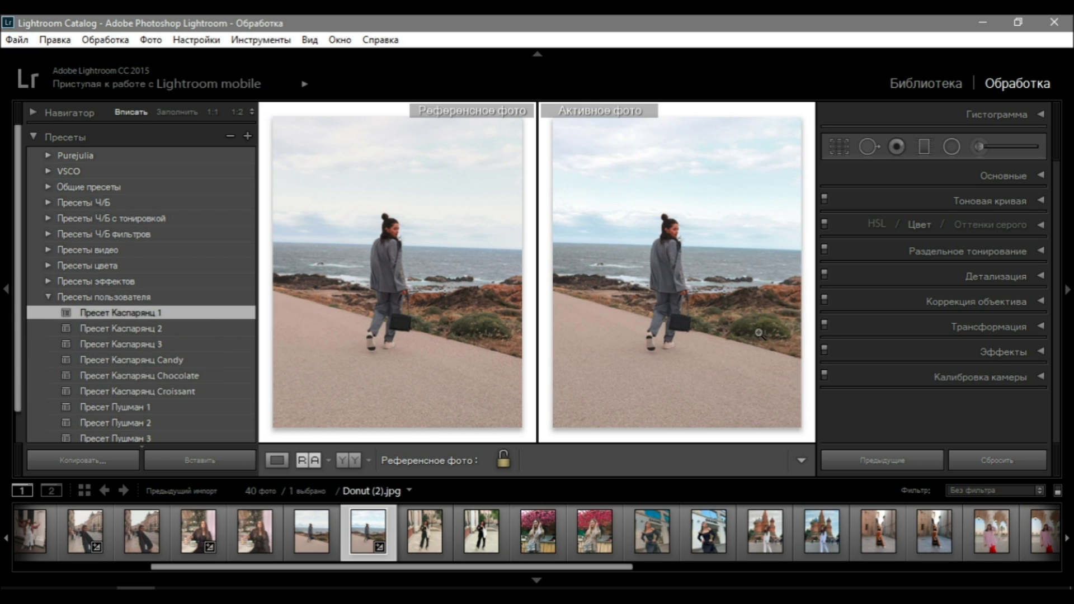
left_click(912, 225)
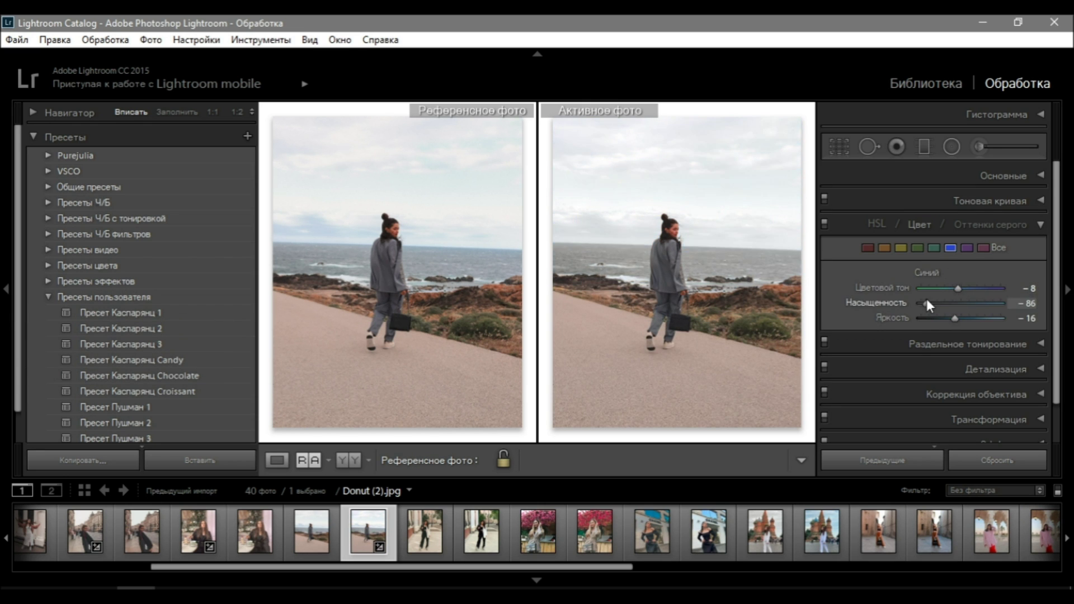
- Fine-tune the highlight end of the tone curve on Donut (2).jpg while checking details at 1:1
key("z")
left_click(998, 203)
left_click_drag(1013, 225, 1012, 223)
left_click(919, 425)
key("z")
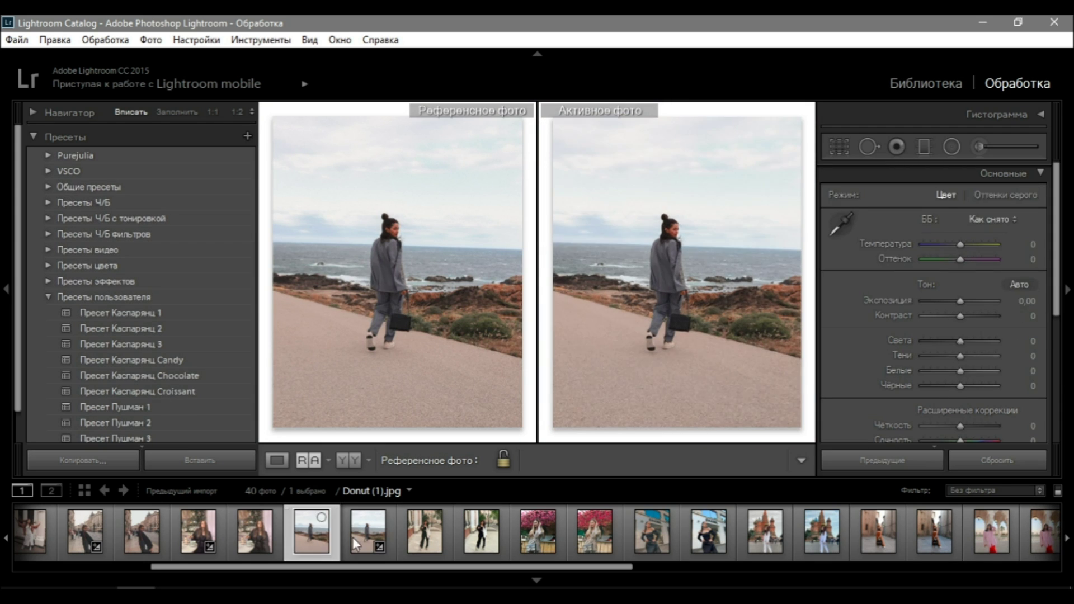
- Compare the colors and details of Donut (2).jpg with the reference photo in full view and at 1:1
left_click(919, 221)
left_click(918, 221)
left_click(1039, 225)
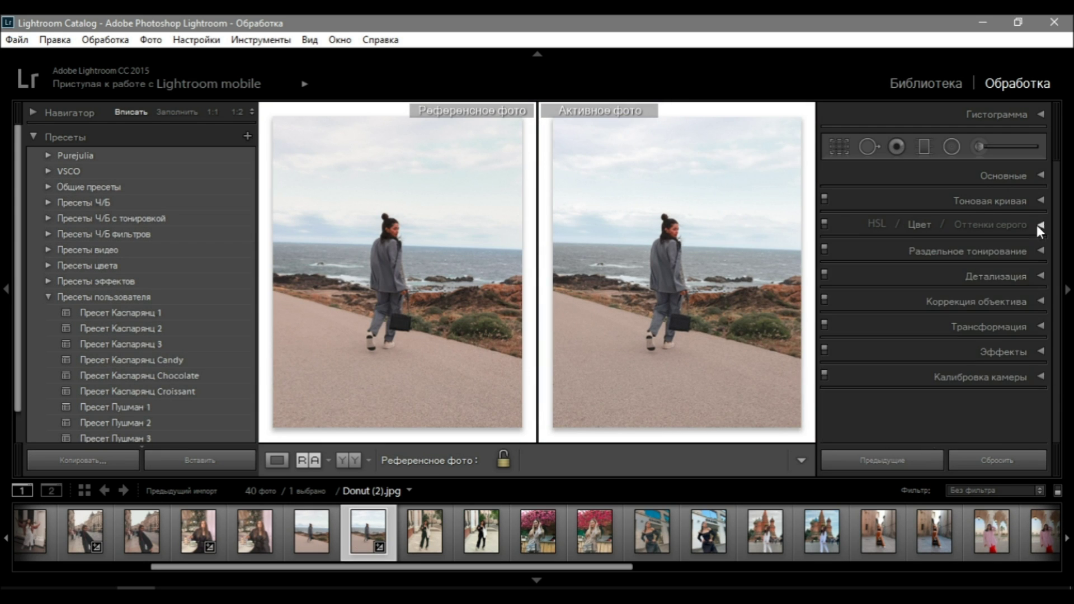
key("z")
left_click(882, 231)
key("z")
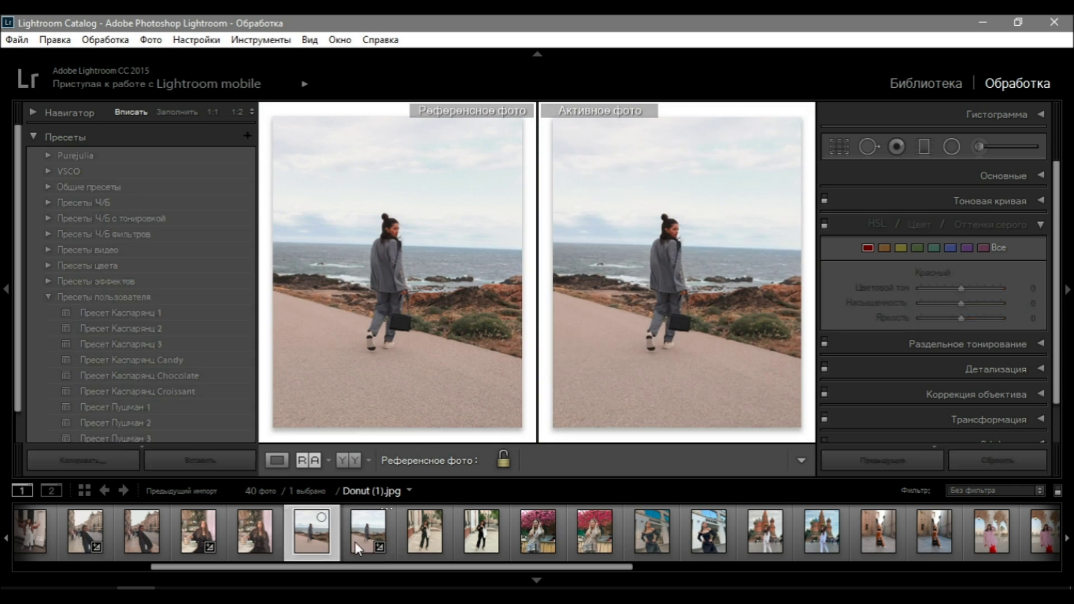
- Save the current settings as the user preset "Пресет Каспарянц Donut"
key("ctrl+shift+n")
type("Пресет Каспарянц Donut")
left_click(392, 68)
type("Каспарянц")
key("Return")
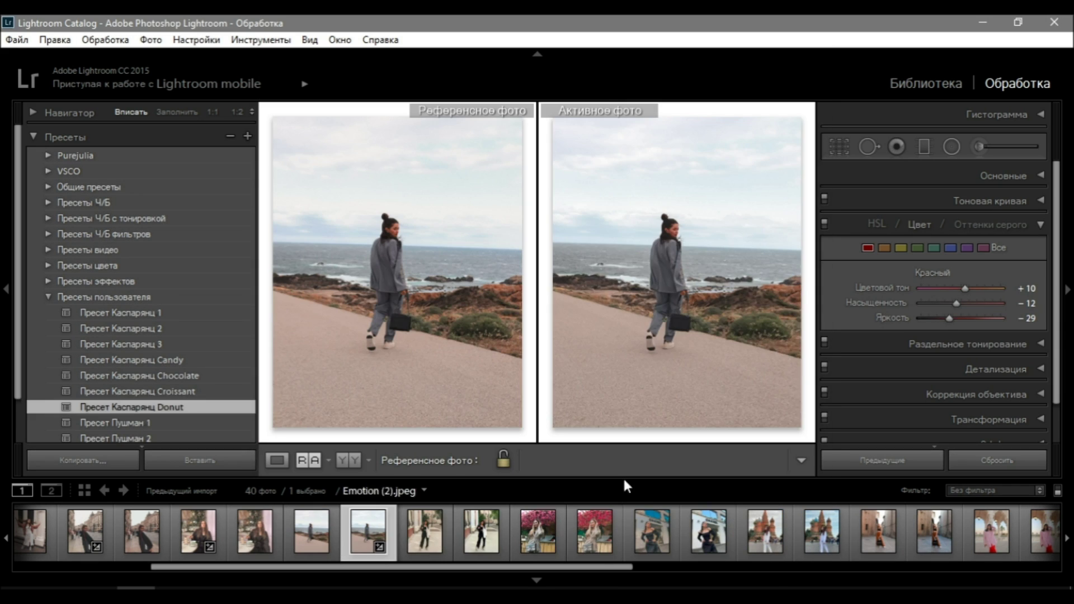
- Set Donut (3).jpg as the reference, apply "Пресет Каспарянц Donut" to Donut (4).jpg and compare the faces at 1:1
left_click(481, 532)
left_click_drag(425, 532, 397, 268)
left_click(993, 460)
left_click(131, 406)
key("z")
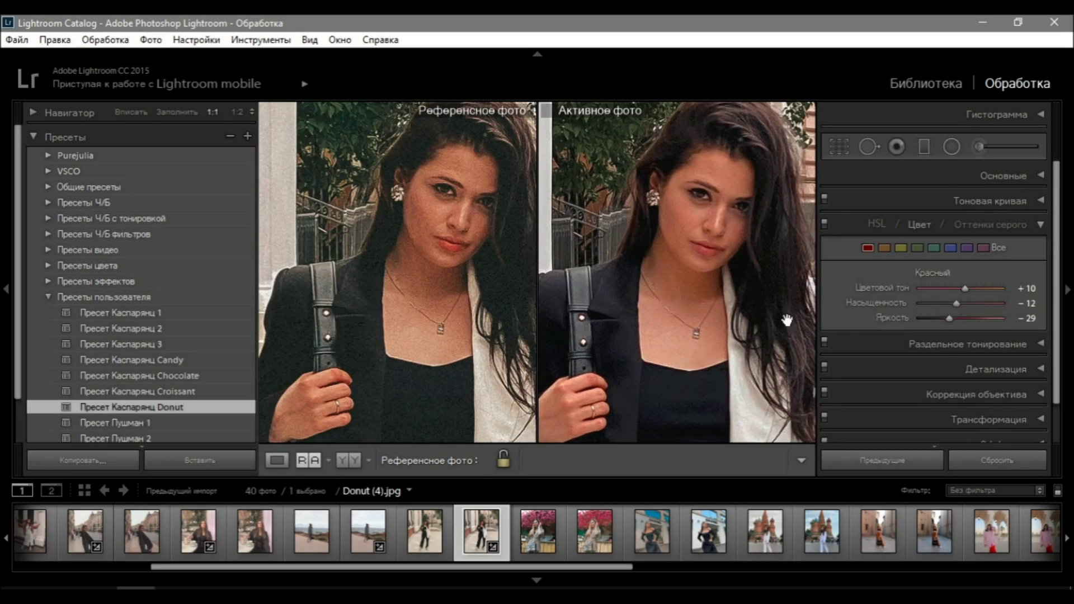
key("z")
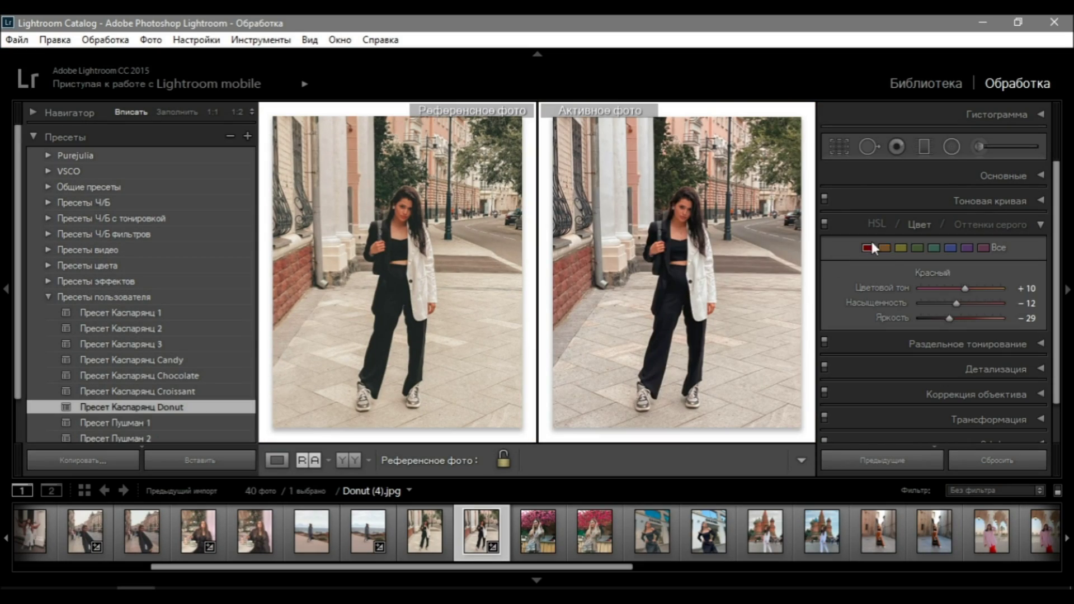
- Lower the orange luminance to −20 and raise the black point of the RGB tone curve to about 3.5%
left_click_drag(961, 303, 952, 318)
left_click_drag(685, 291, 801, 242)
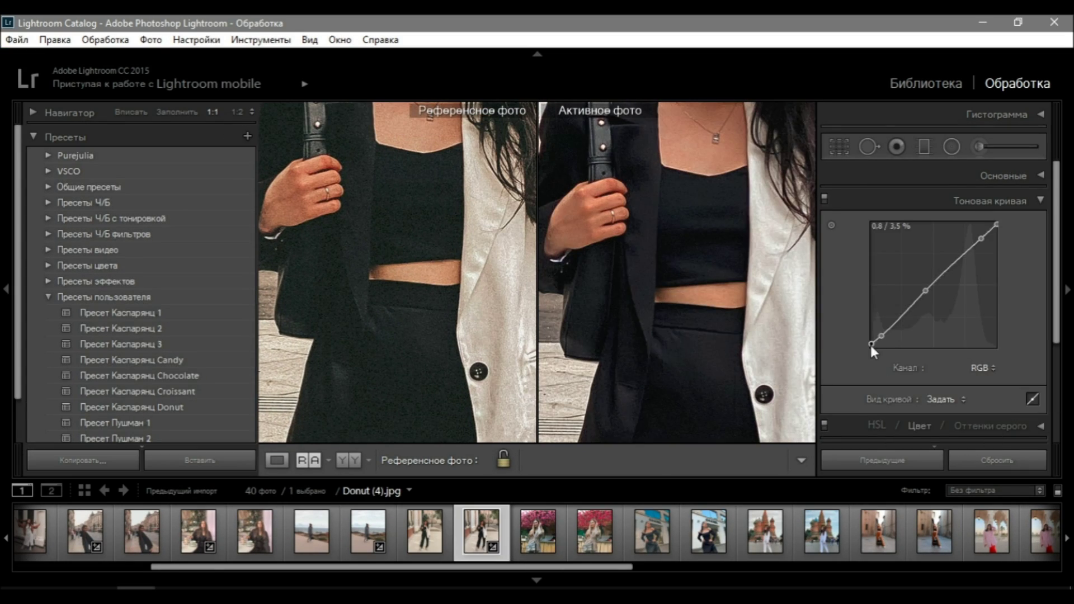
key("z")
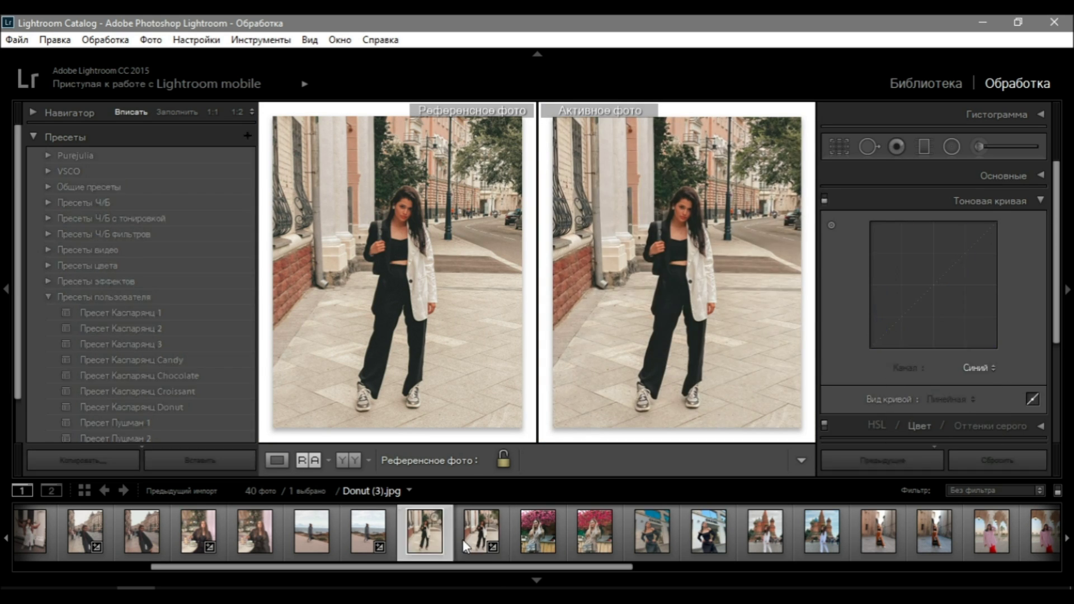
- Slightly lower the highlight end of the RGB tone curve on Donut (4).jpg and set Blacks to +27
left_click(481, 531)
left_click(1040, 201)
left_click(984, 225)
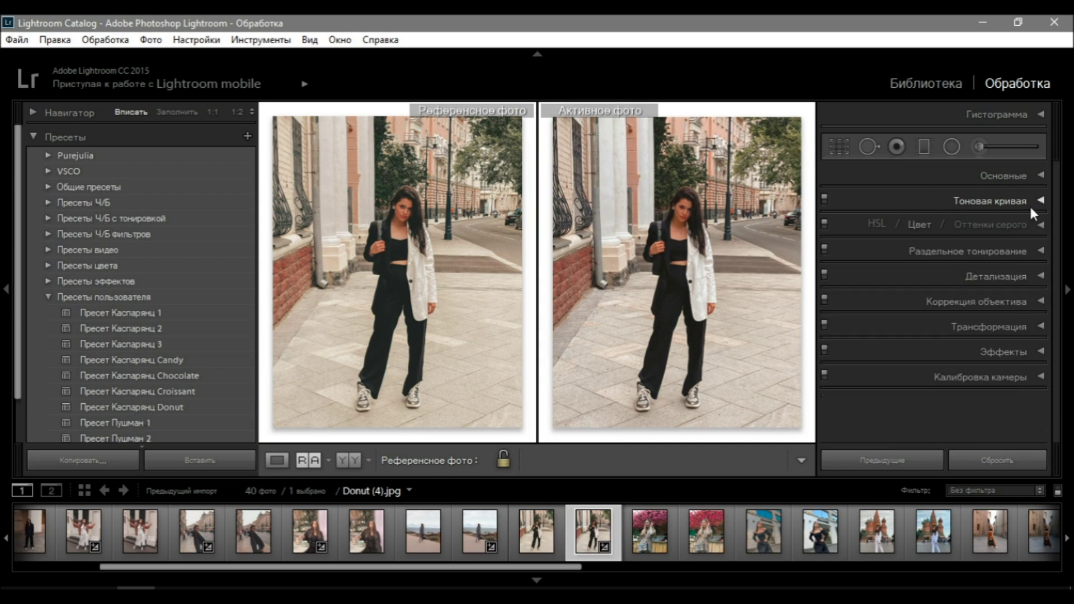
left_click(989, 201)
key("z")
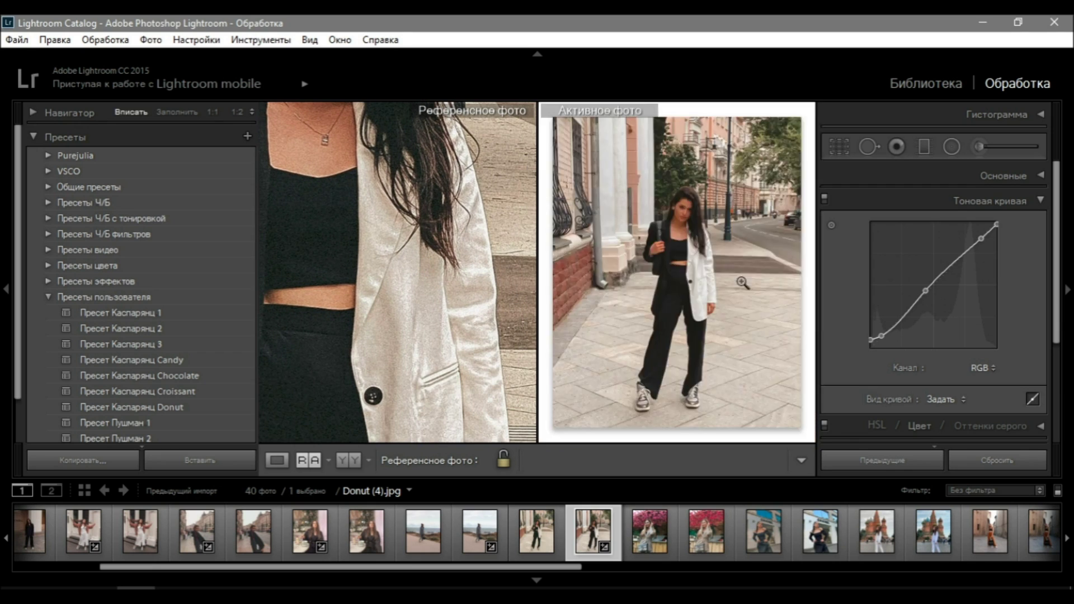
mouse_move(1002, 227)
left_mouse_down()
mouse_move(981, 243)
mouse_move(999, 227)
left_mouse_up()
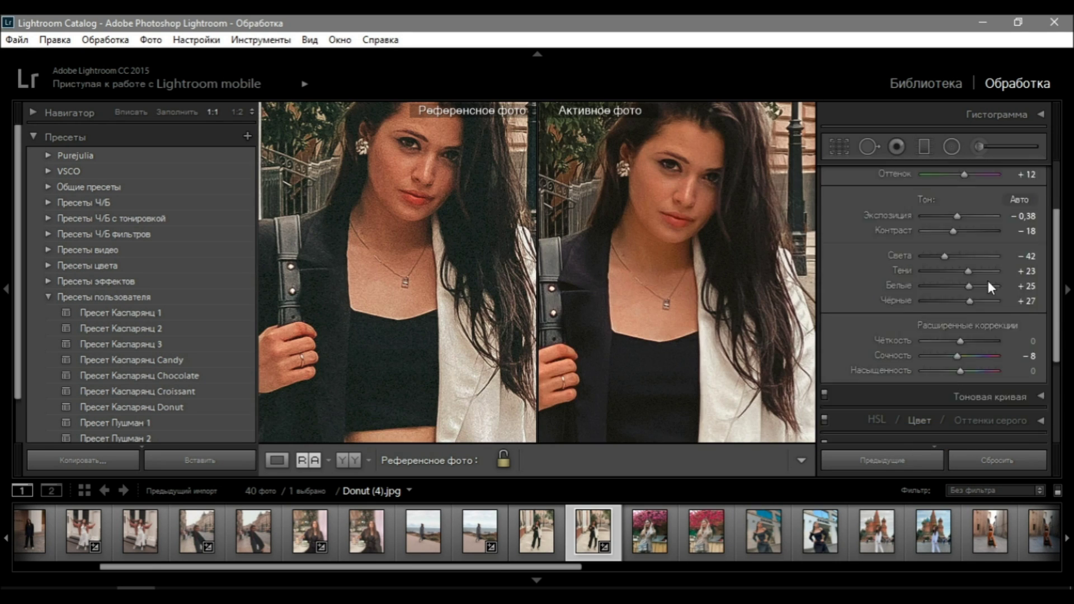
- Shape the midtones of the RGB tone curve with additional points and compare the face with the reference at 1:1
key("ctrl+4")
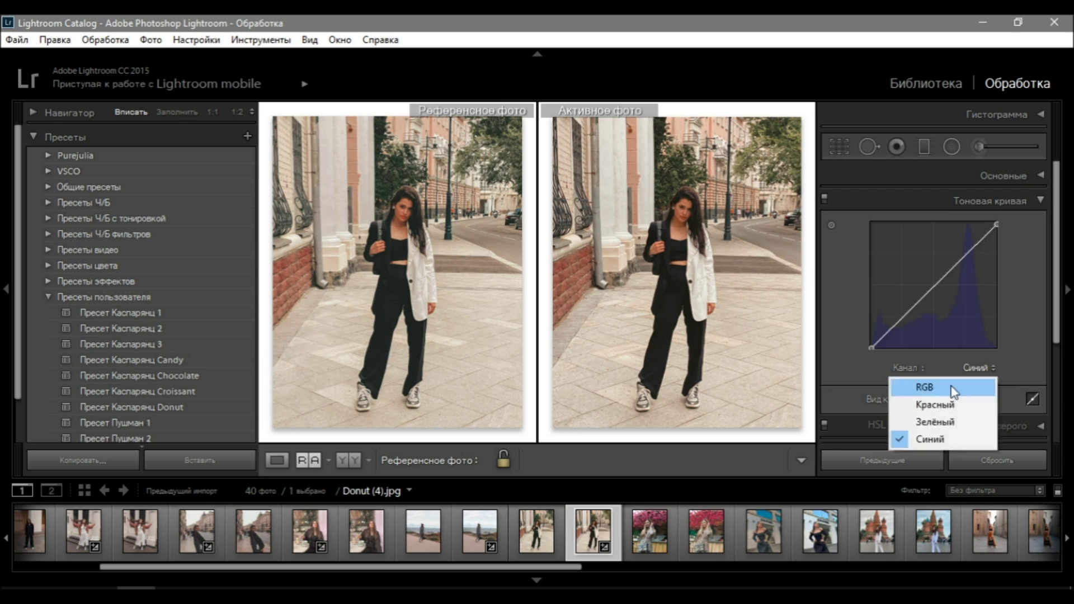
left_click(917, 383)
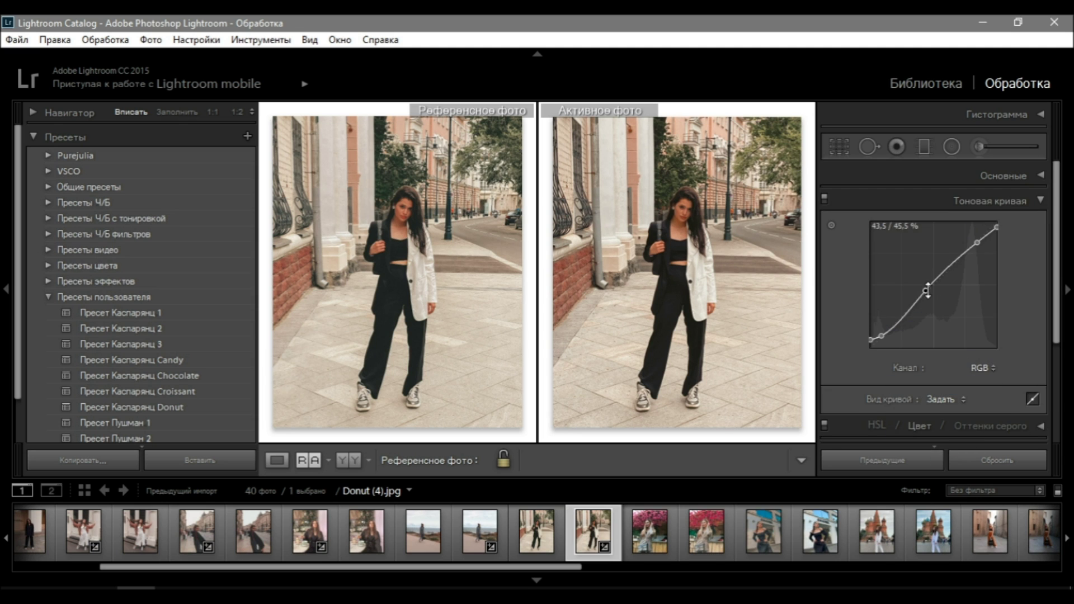
key("z")
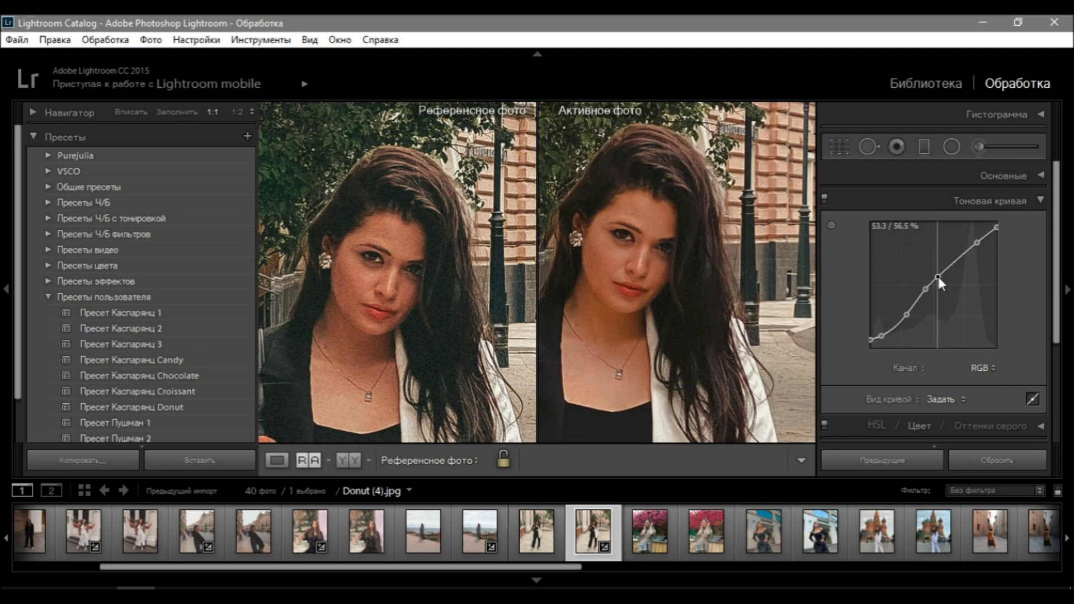
- Set the orange hue to −4 and saturation to −12 in the color adjustments
key("ctrl+4")
left_click_drag(958, 303, 955, 303)
key("z")
- Compare Donut (4).jpg with Donut (2).jpg as the reference photo
left_click(479, 531)
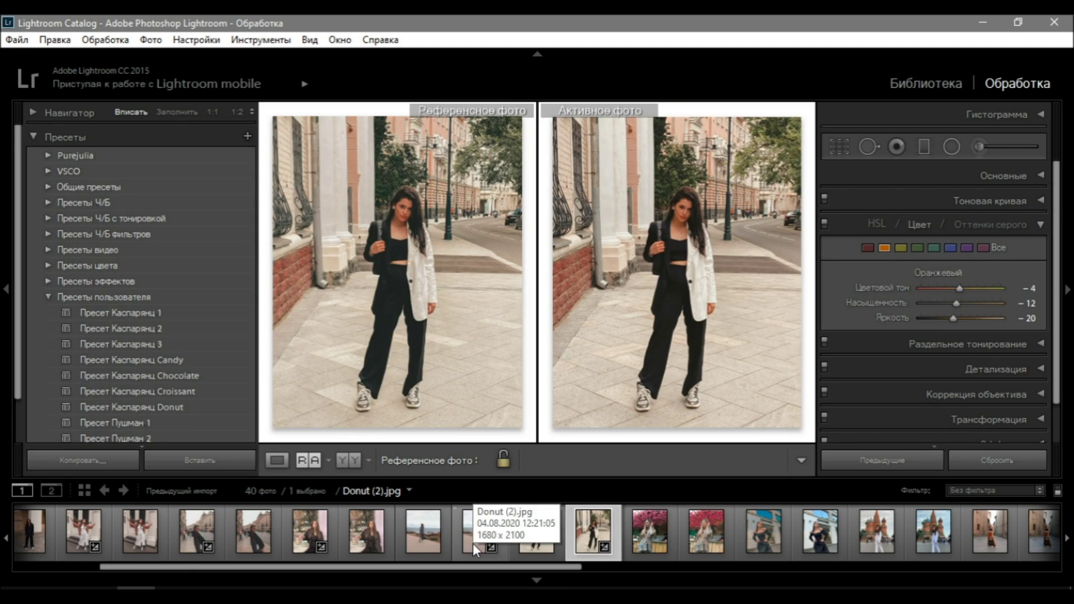
left_click(876, 460)
left_click(593, 531)
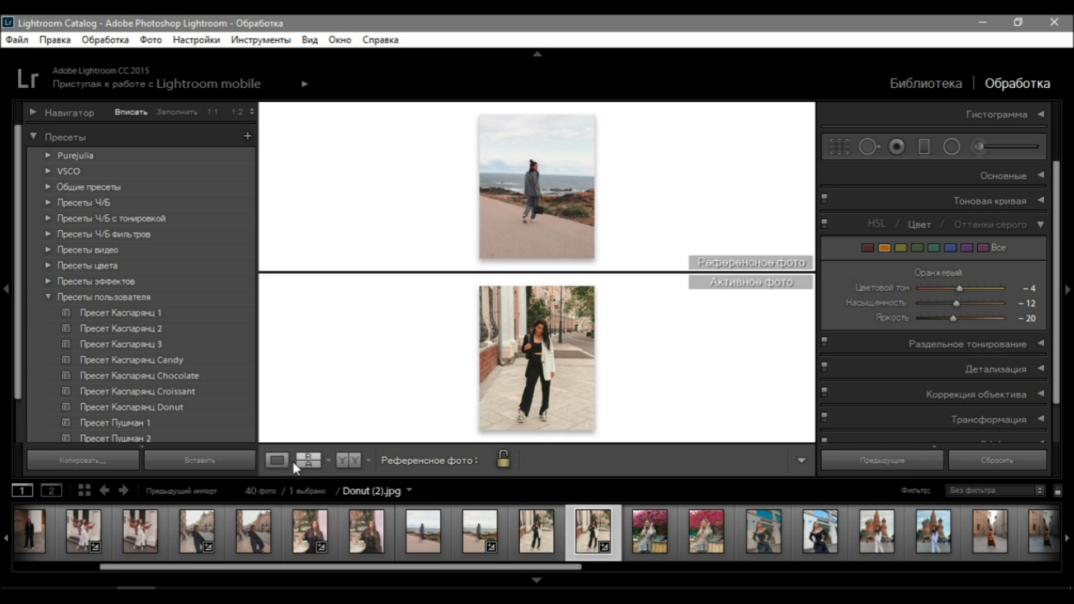
- Save the current settings as the user preset "Пресет Каспарянц Donut 2"
key("ctrl+shift+n")
type("Пресет Каспарянц Donut 2")
left_click(701, 524)
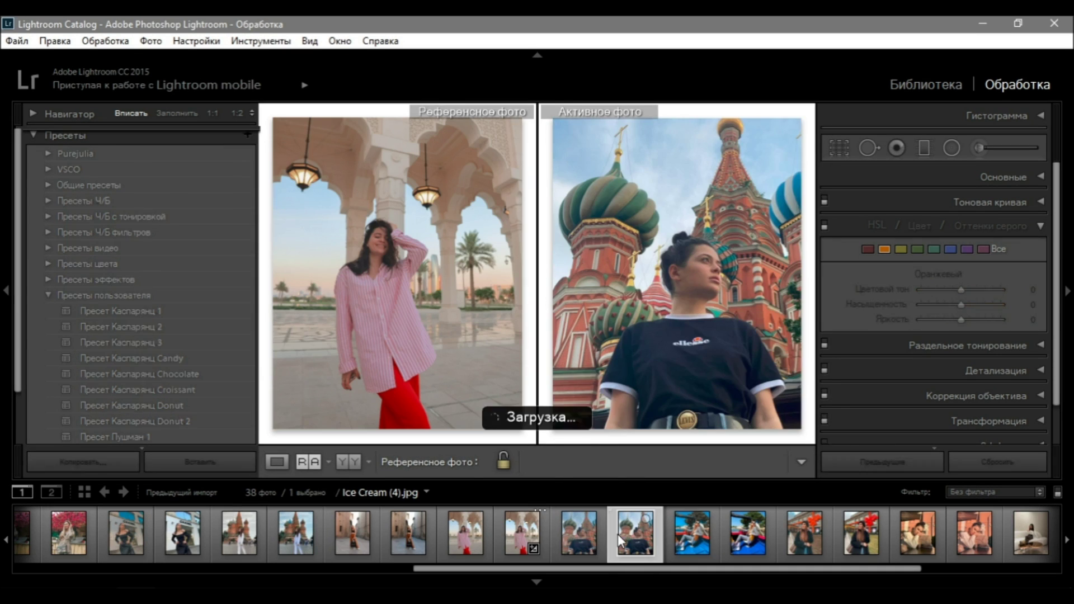
- Rename the user preset "Пресет Каспарянц 2" to "Пресет Каспарянц Icecream"
right_click(156, 329)
left_click(241, 388)
key("BackSpace")
type("Icecream")
key("Return")
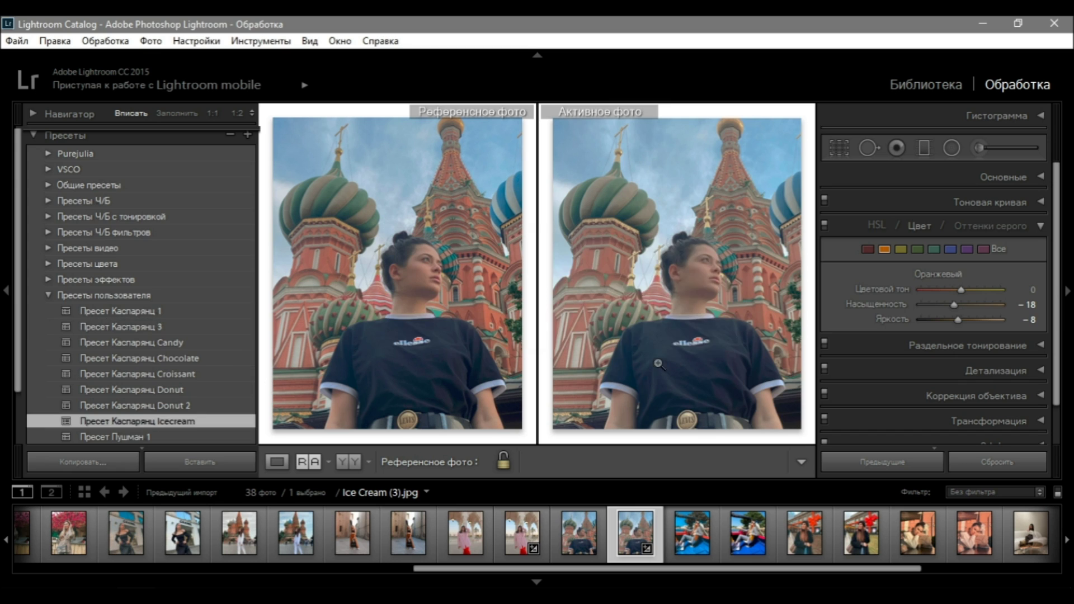
- Compare the face in Ice Cream (1).jpg with the reference photo at 1:1
left_click(522, 531)
left_click(377, 230)
left_click(377, 231)
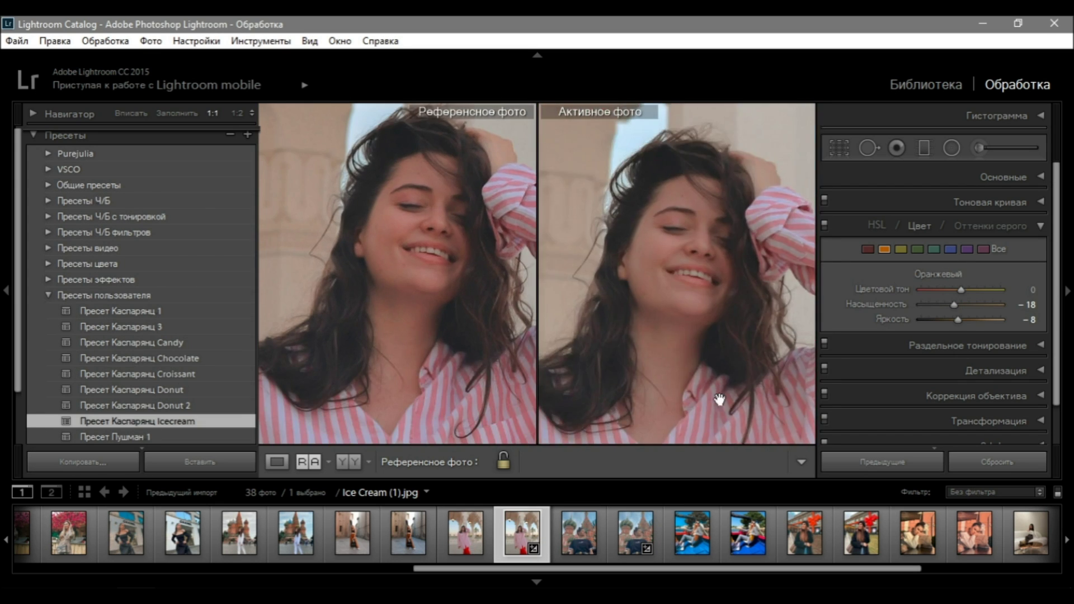
- Try the saved Пушман and Каспарянц presets on Kiss (1).jpg, ending with "Пресет Каспарянц Chocolate"
left_click(747, 531)
scroll(152, 411, "down", 2)
left_click(152, 402)
left_click(152, 416)
left_click(147, 433)
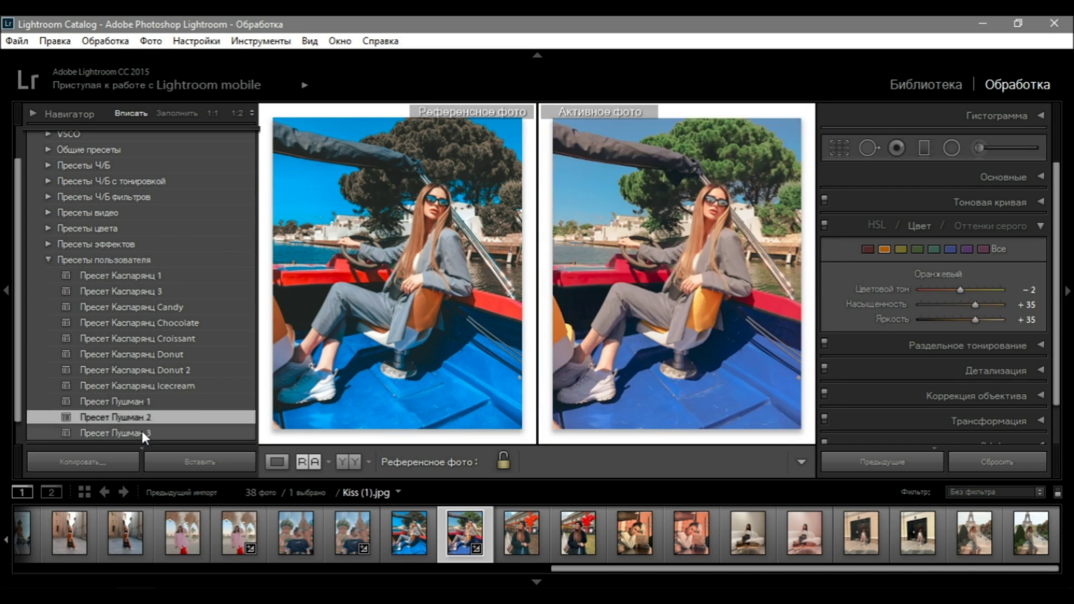
left_click(162, 382)
left_click(168, 369)
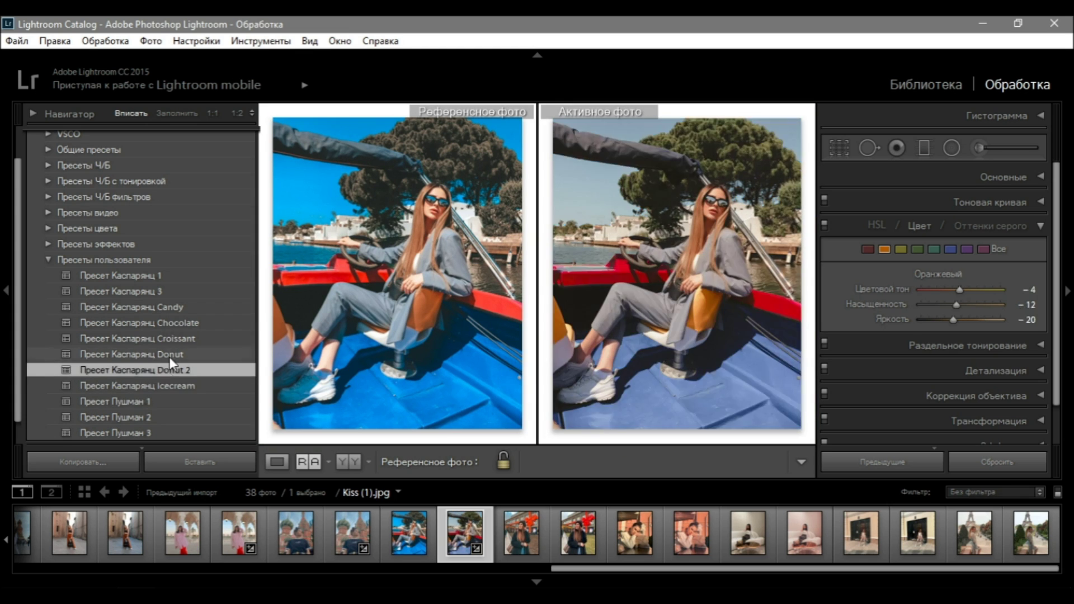
left_click(170, 354)
left_click(166, 338)
left_click(168, 323)
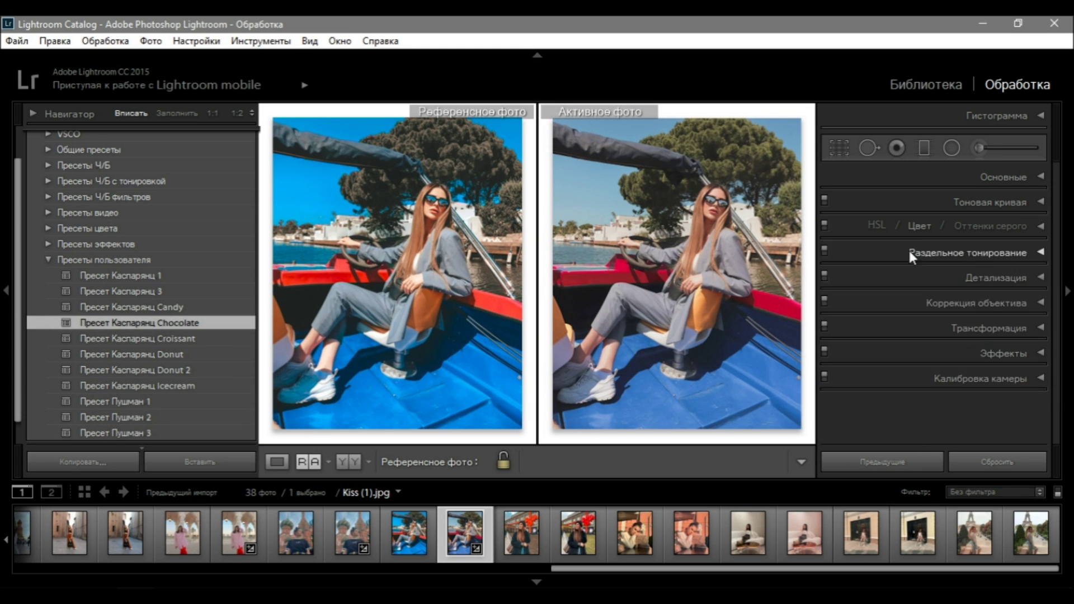
- Adjust the shadow part of the tone curve on Kiss (1).jpg and inspect the photo up close
key("z")
left_click(966, 202)
left_click_drag(889, 333, 884, 346)
right_click(884, 347)
left_click(731, 282)
left_click(1005, 201)
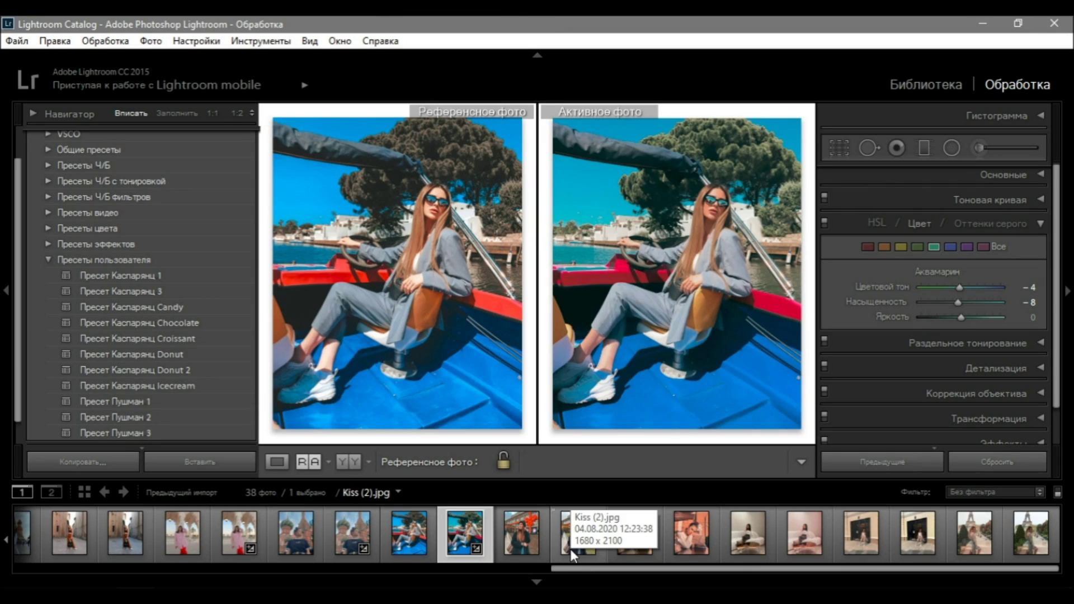
- Apply the previous photo's settings to Kiss (2).jpeg and set exposure to +0.48, highlights to −76 and whites to −100
left_click(569, 549)
left_click(858, 465)
left_click(1034, 178)
left_click_drag(938, 372, 943, 346)
key("ctrl+2")
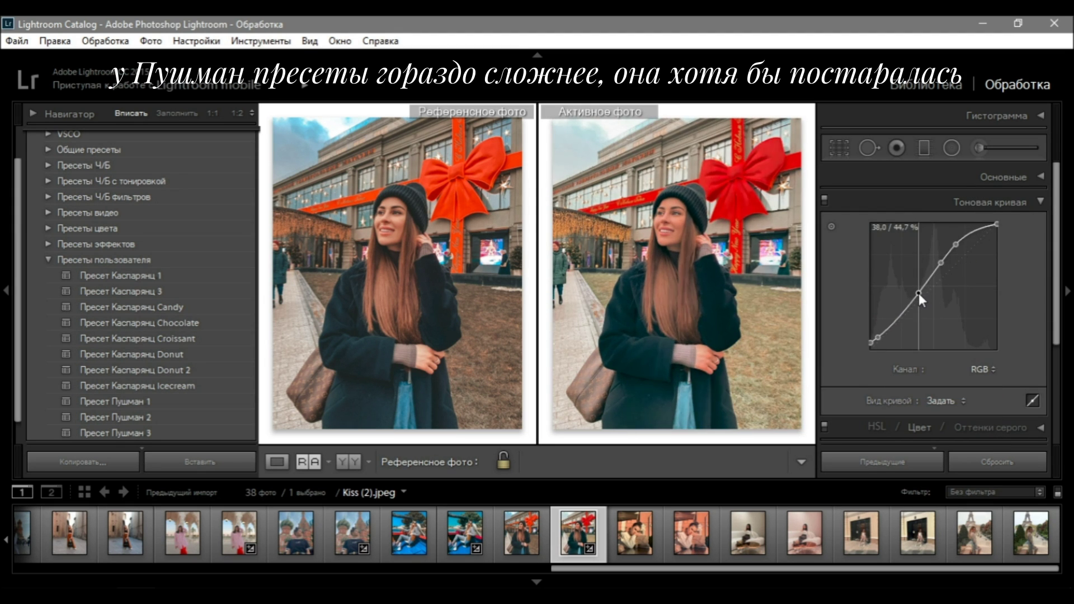
left_click(1039, 176)
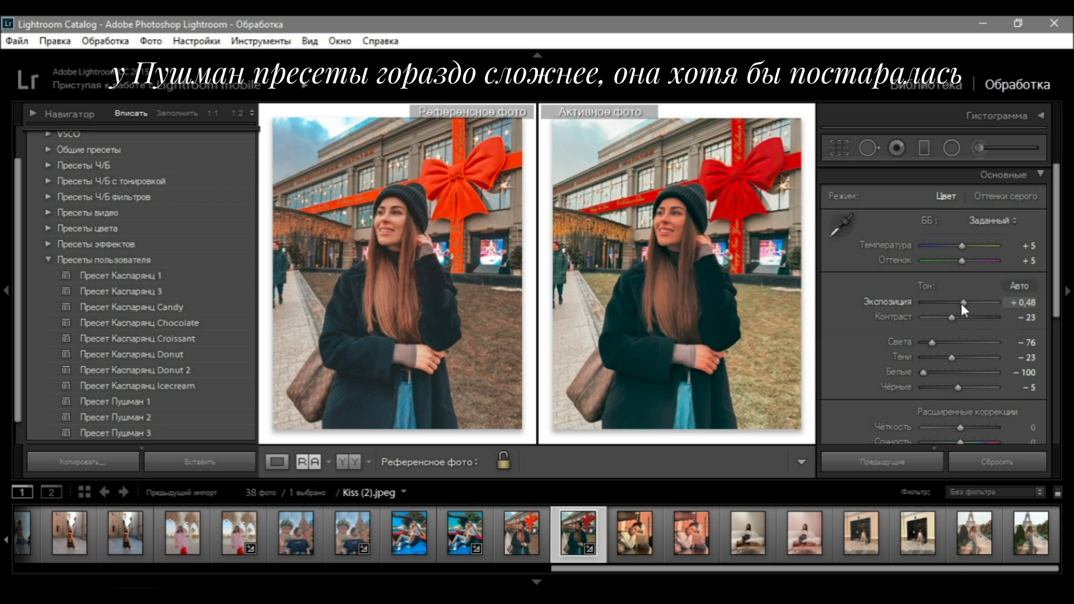
- Set the orange hue to −10, saturation to −29 and luminance to −2, comparing the face at 1:1
key("z")
key("ctrl+3")
left_click_drag(975, 320, 990, 319)
left_click_drag(955, 304, 950, 304)
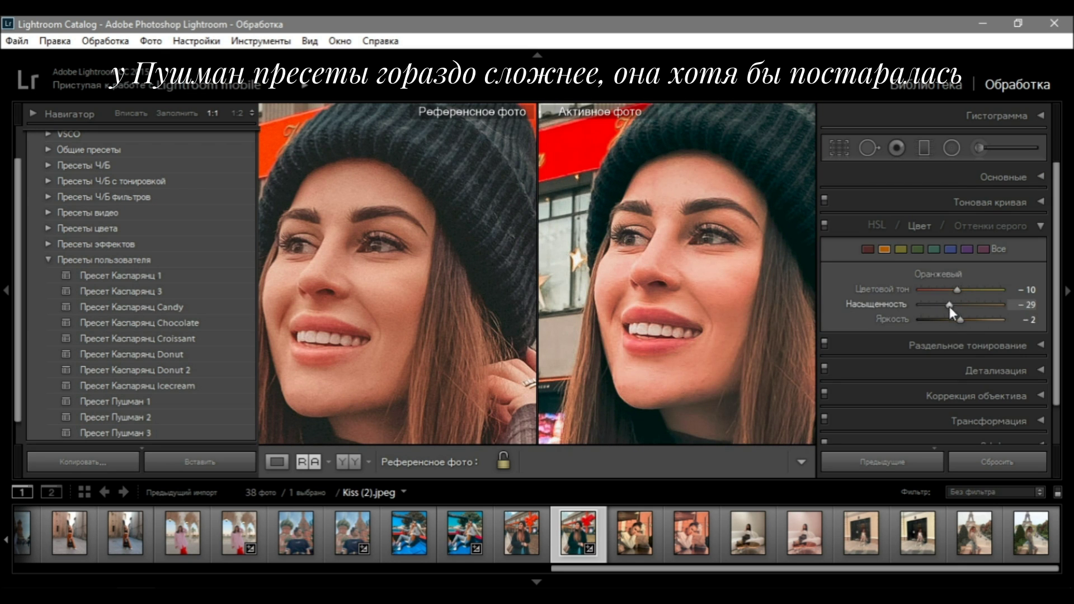
- Set the yellow hue to −75 and saturation to −39, and fine-tune the yellow luminance
left_click(900, 249)
left_click_drag(940, 319, 940, 321)
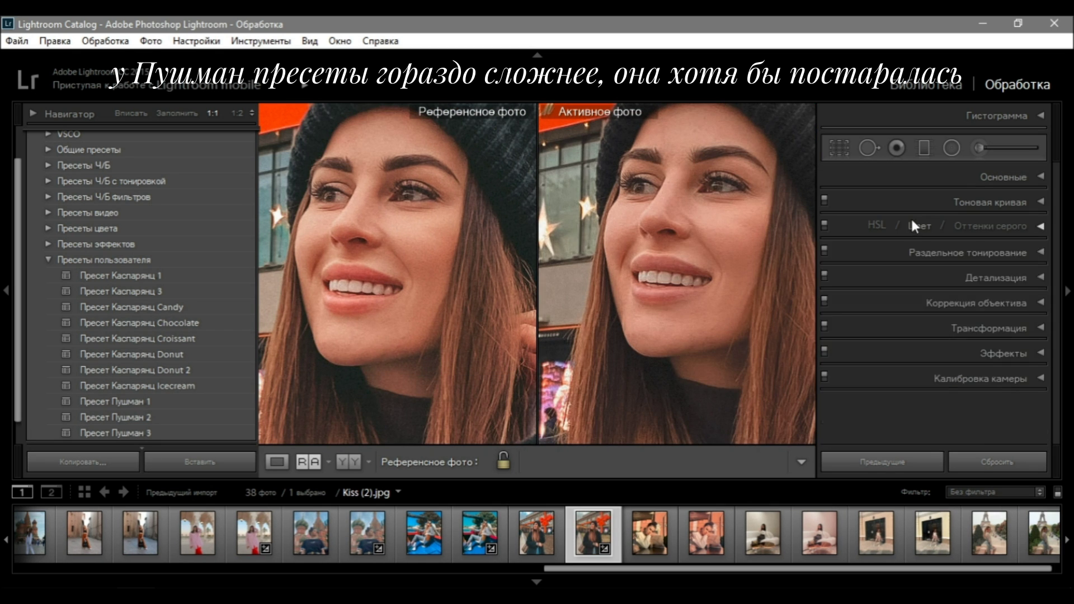
left_click(910, 219)
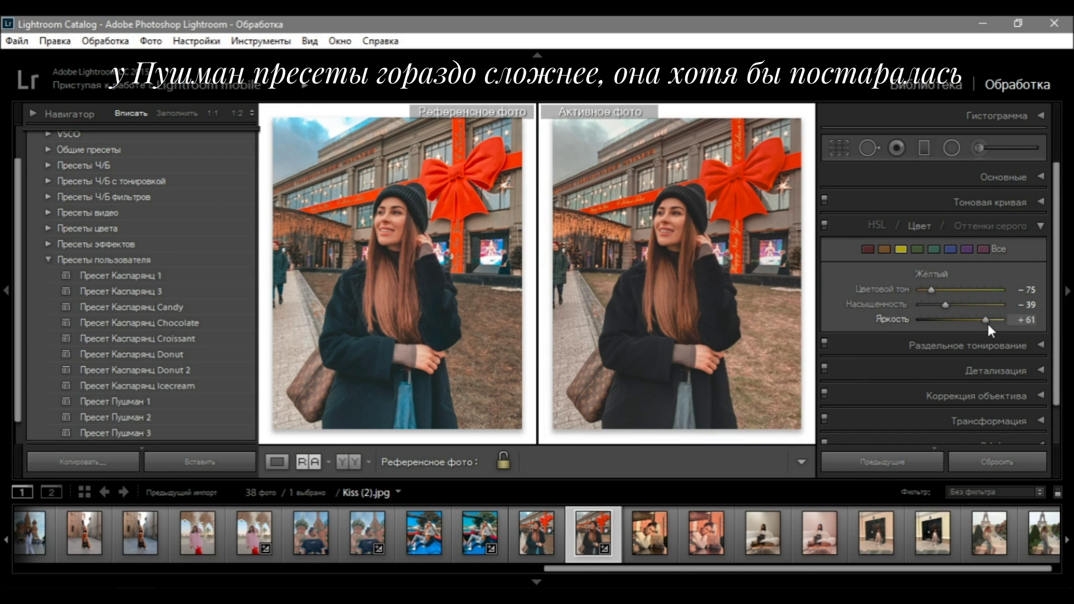
mouse_move(988, 323)
left_mouse_down()
mouse_move(921, 319)
mouse_move(974, 323)
left_mouse_up()
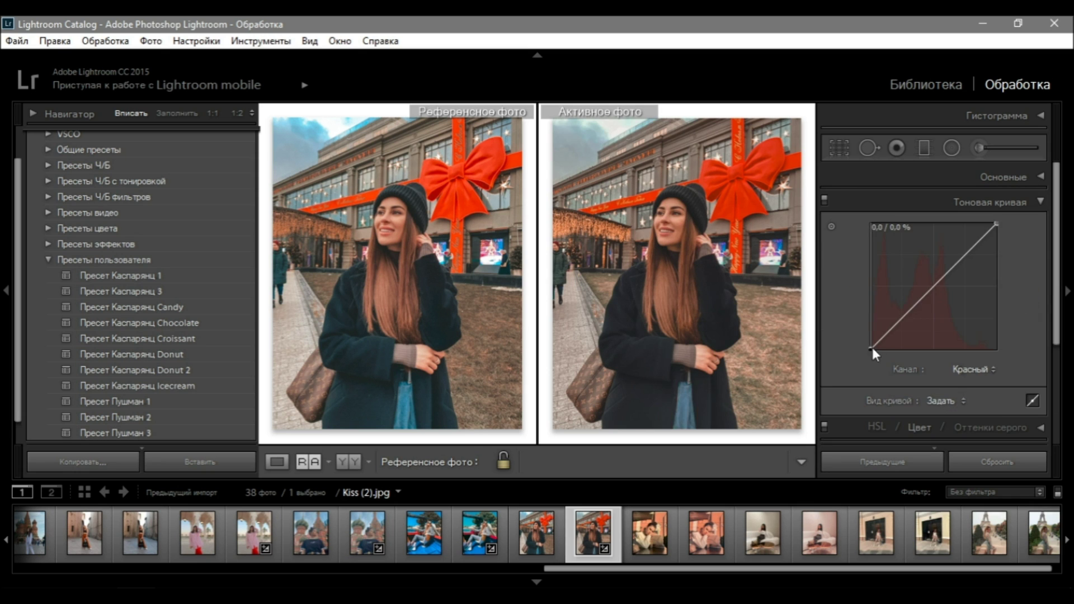
- Shape the shadows of the red tone curve on Kiss (2).jpeg with extra control points
left_click(881, 339)
left_click(890, 332)
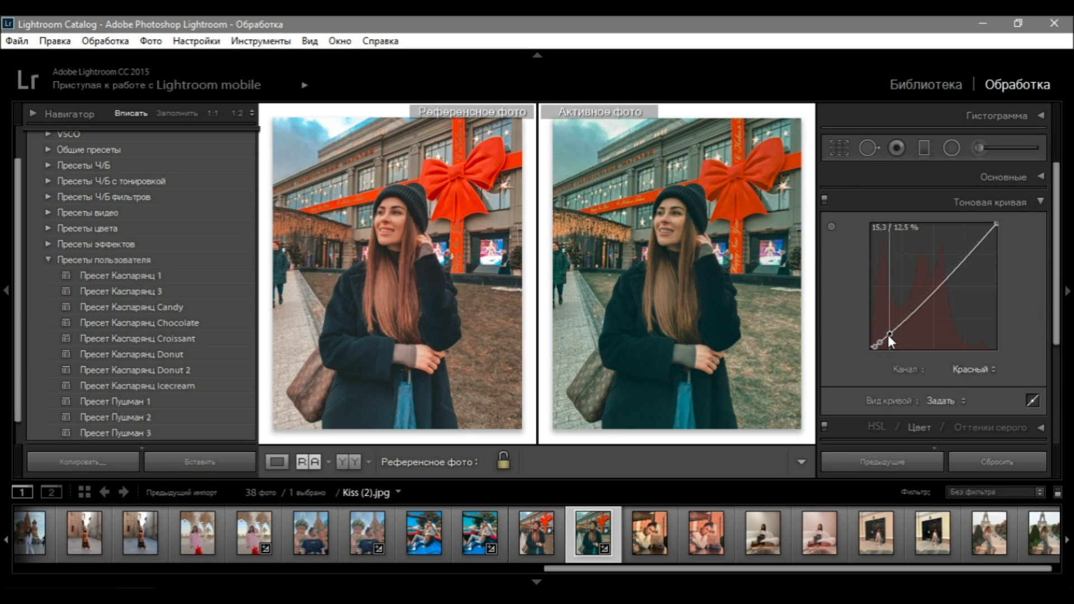
right_click(890, 332)
left_click(901, 338)
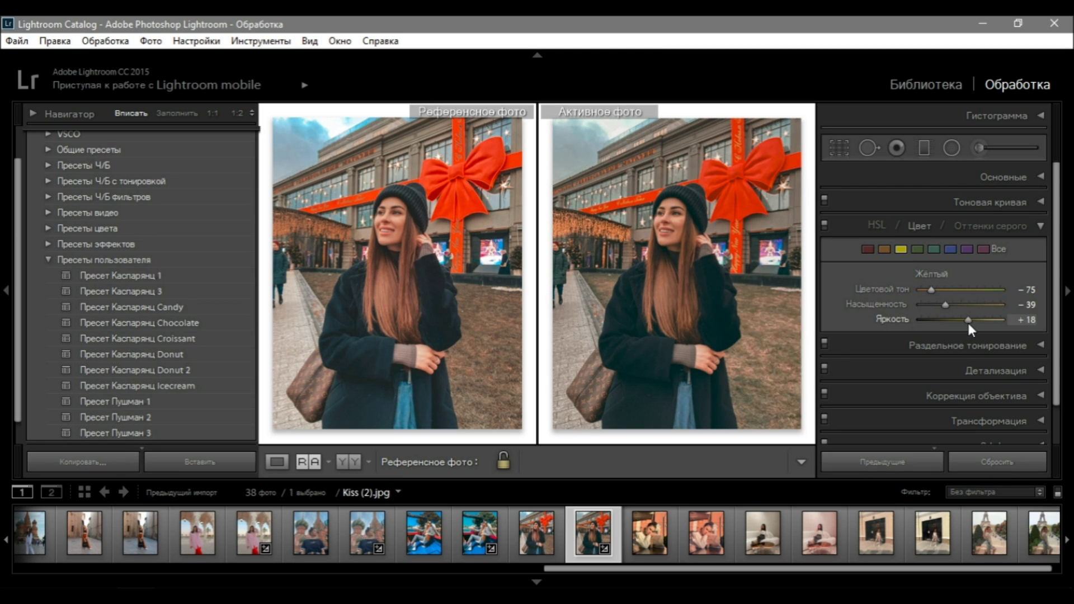
- Lower the yellow luminance on Kiss (2).jpeg and apply that photo's settings to Kiss (1).jpg
left_click_drag(968, 320, 948, 320)
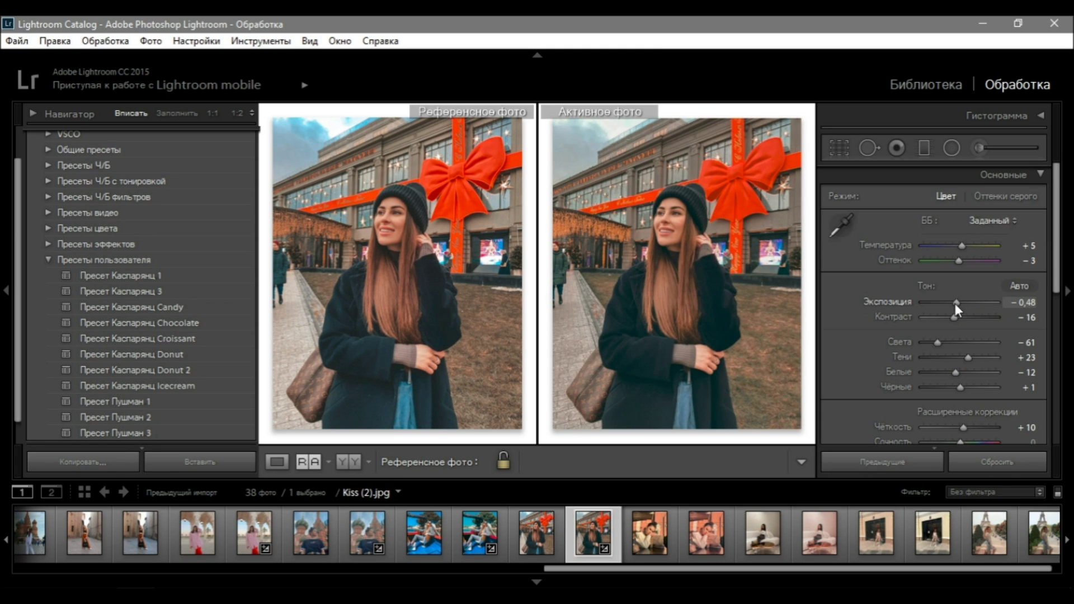
left_click(479, 534)
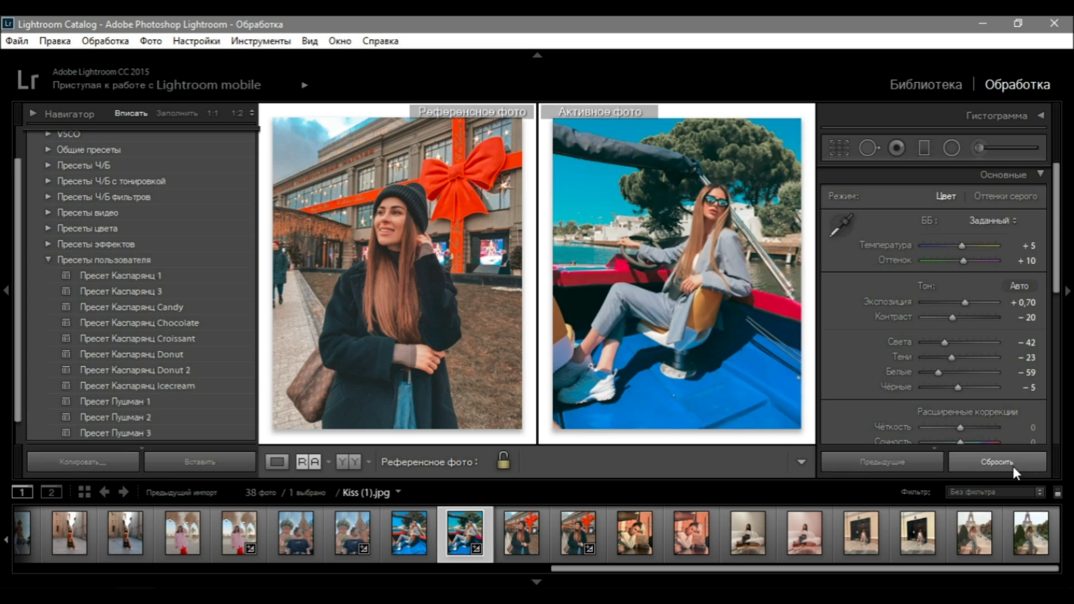
left_click(872, 464)
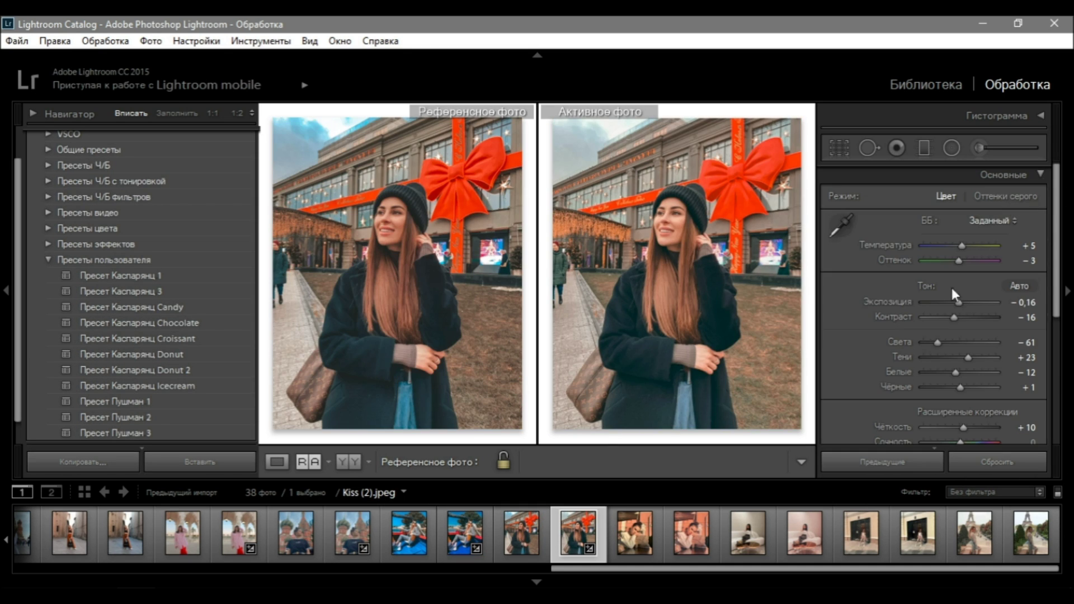
- Apply the preset "Пресет Пушман Kiss" to Love (1).jpg and set temperature +12, tint +18, exposure −0.70, contrast −70 and highlights −5
left_click(163, 419)
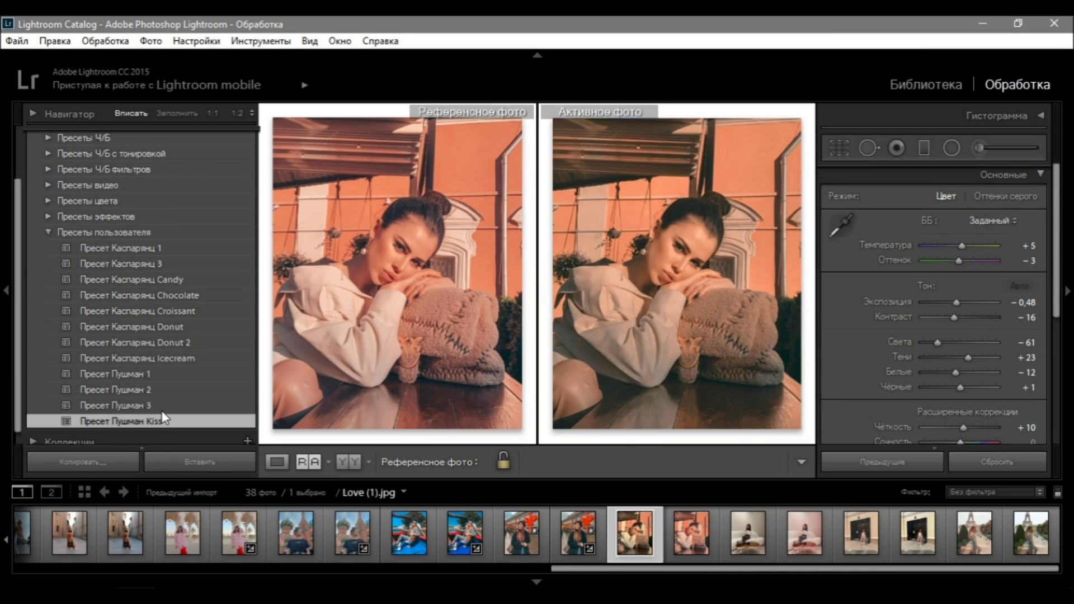
left_click_drag(958, 261, 969, 261)
left_click_drag(956, 302, 957, 342)
left_click_drag(961, 245, 964, 246)
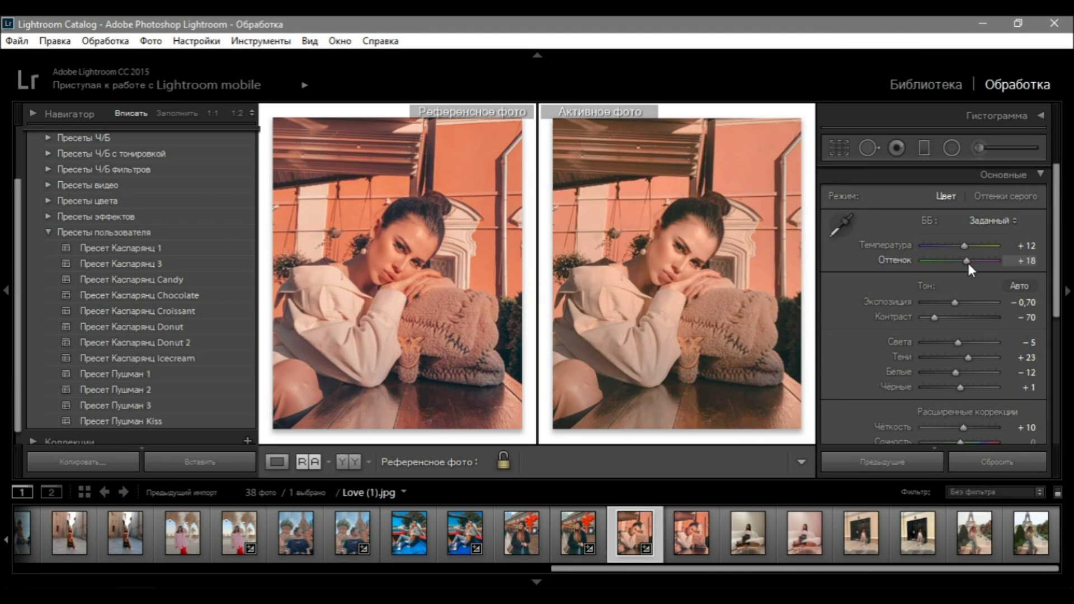
- Adjust the shadow part of a color channel's tone curve on Love (1).jpg and set whites to +33
key("ctrl+2")
left_click(982, 369)
left_click(922, 419)
left_click_drag(892, 334, 880, 342)
left_click(1041, 175)
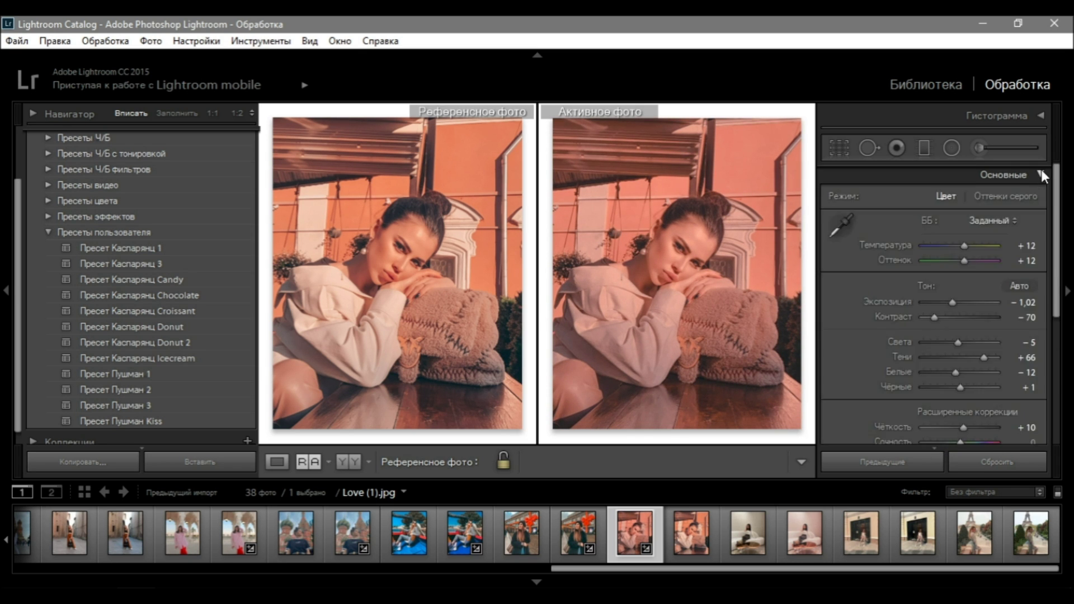
left_click_drag(955, 372, 973, 373)
- Set orange to hue −2, saturation +12, luminance +37, and red to hue +14, saturation +80, luminance −12
key("ctrl+3")
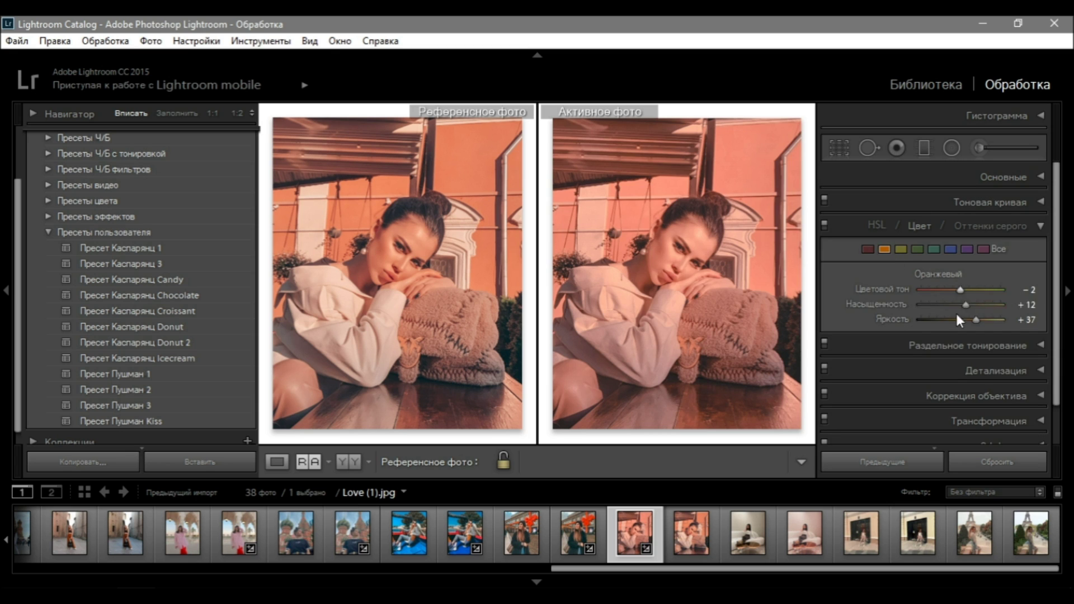
left_click(873, 246)
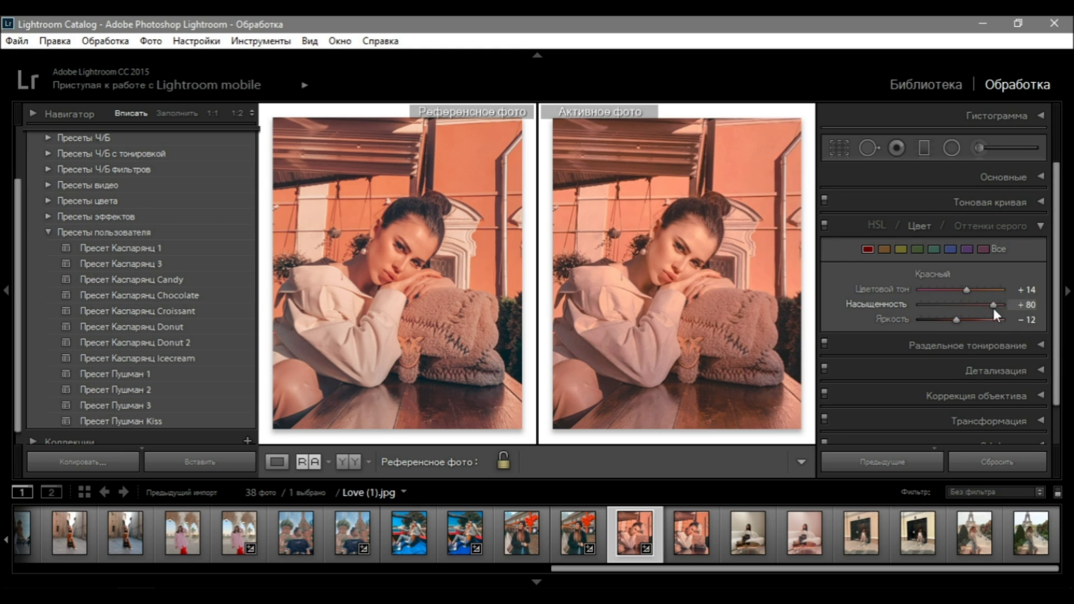
- Undo the last color changes on Love (4).jpg and set the orange hue to +12, saturation to +14 and luminance to −4
left_click(750, 556)
left_click(983, 249)
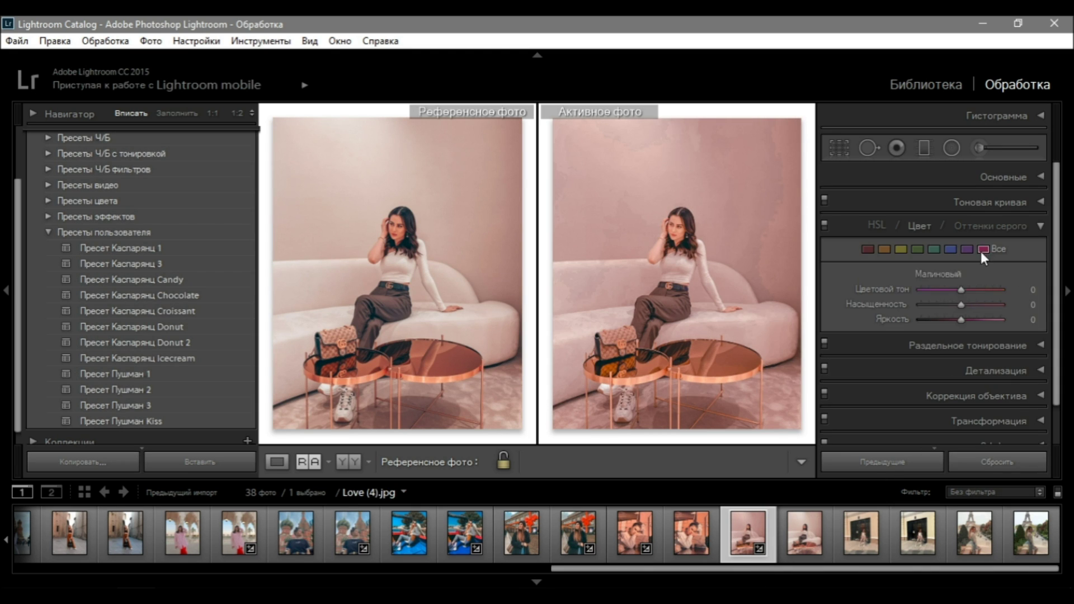
key("ctrl+z")
key("ctrl+z")
key("ctrl+z")
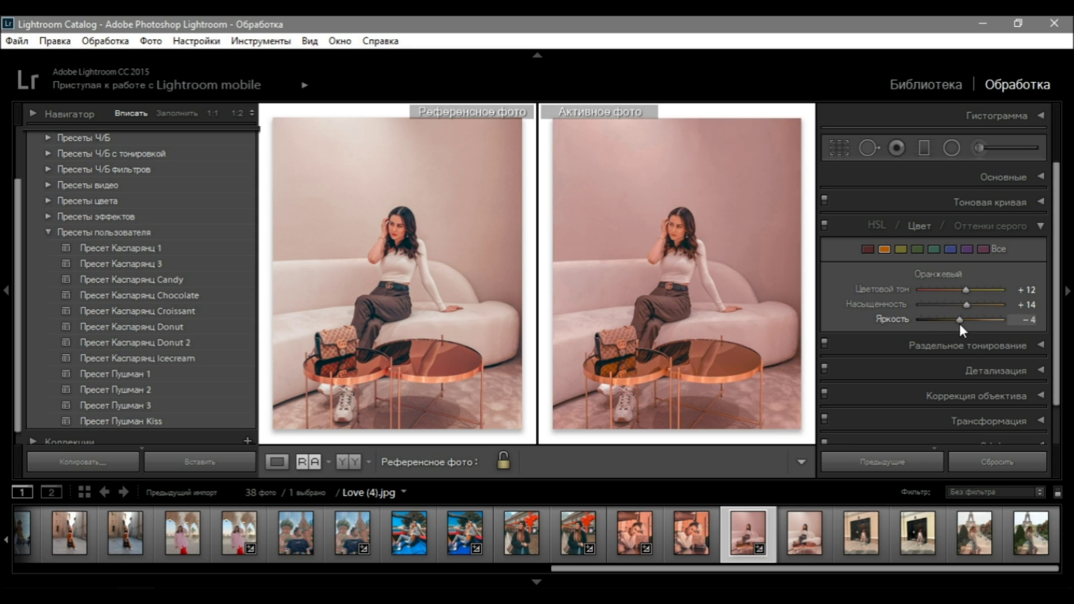
- Set tint to +3 and shadows to +8, and reshape the tone curve, including its red channel
left_click(1034, 177)
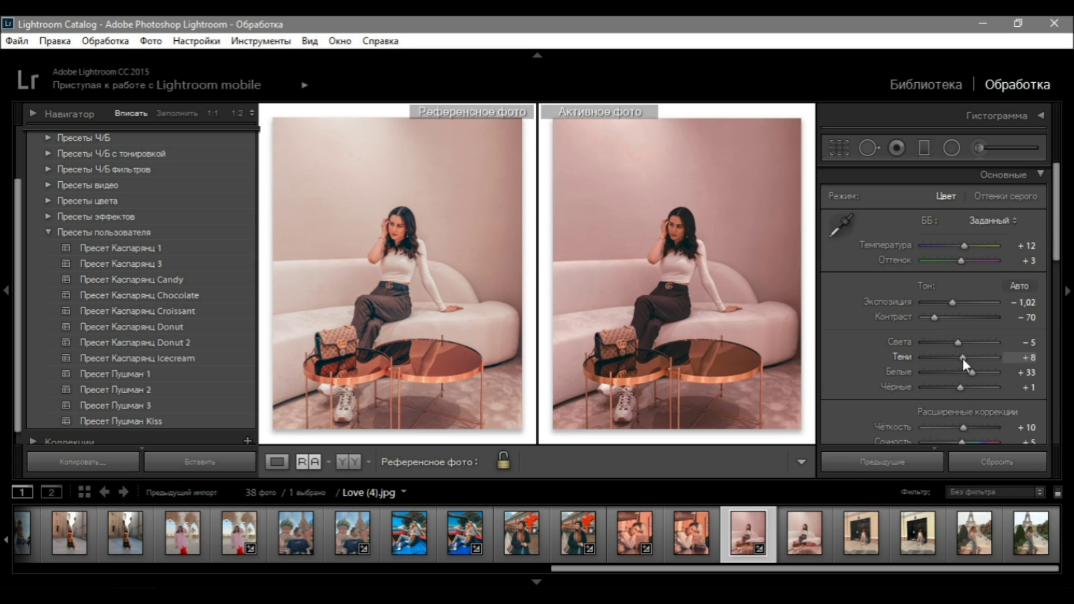
left_click(1033, 175)
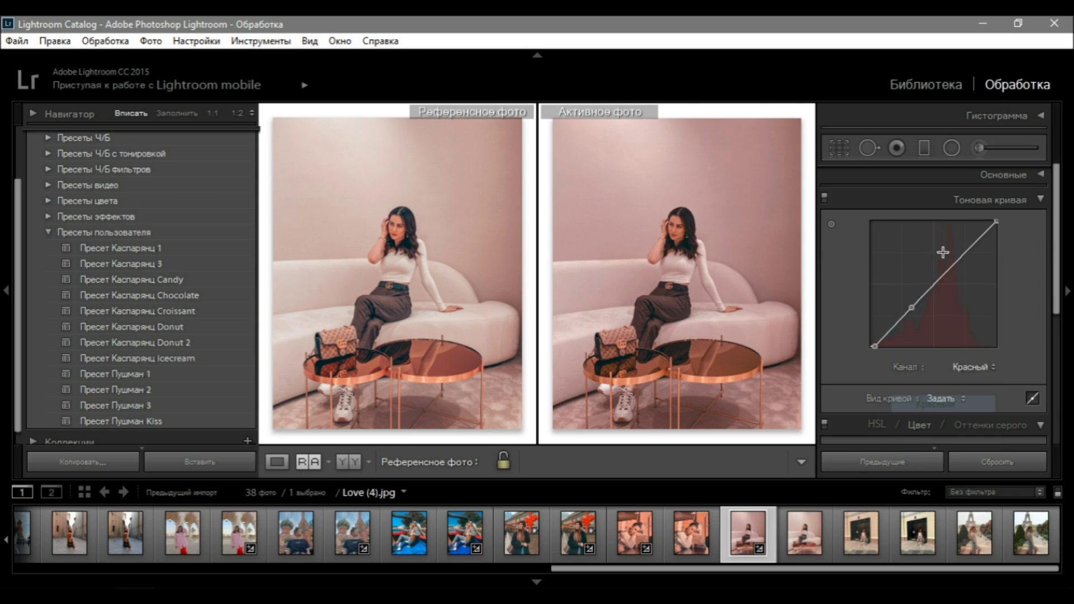
left_click_drag(907, 311, 894, 328)
left_click(973, 367)
left_click(970, 378)
left_click(916, 303)
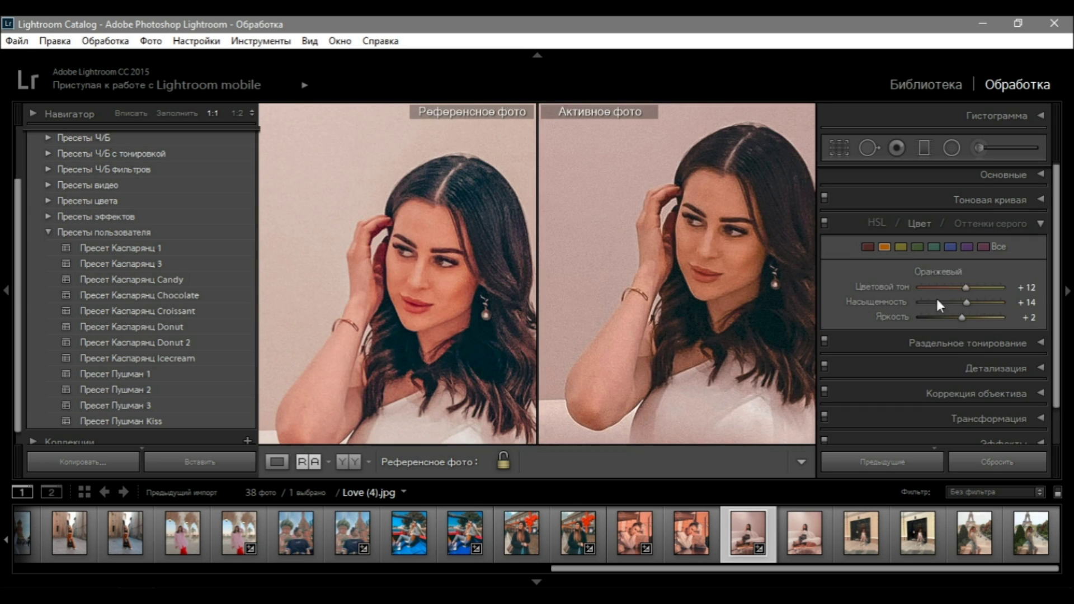
- Fine-tune orange luminance, temperature +10, exposure −0.70 and shadows +35, and save the look as the user preset "Пресет Пушман Love"
left_click_drag(963, 317, 968, 317)
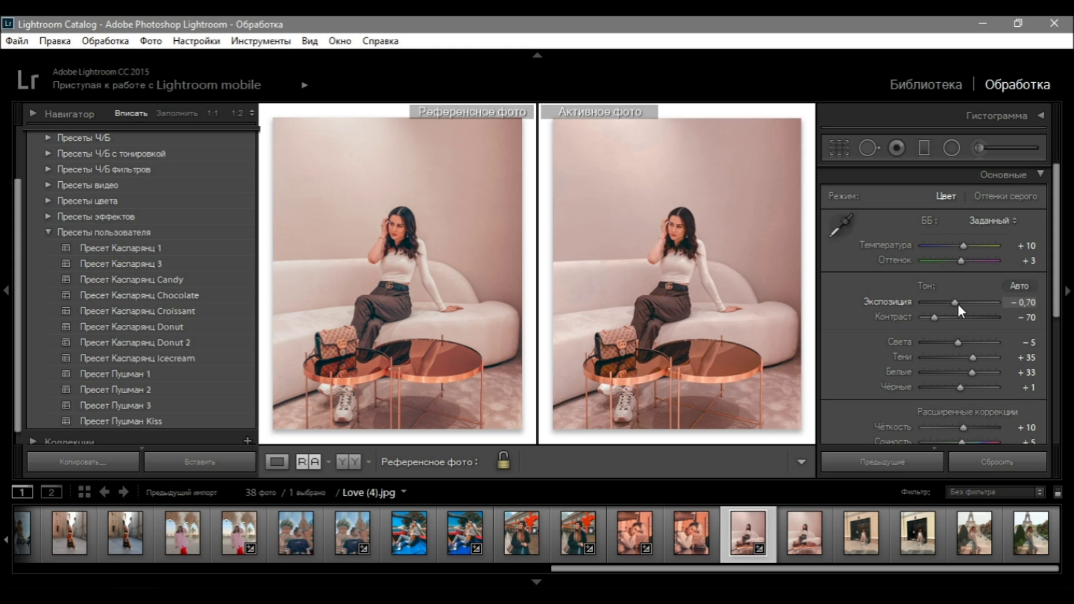
scroll(242, 199, "up", 5)
left_click(247, 137)
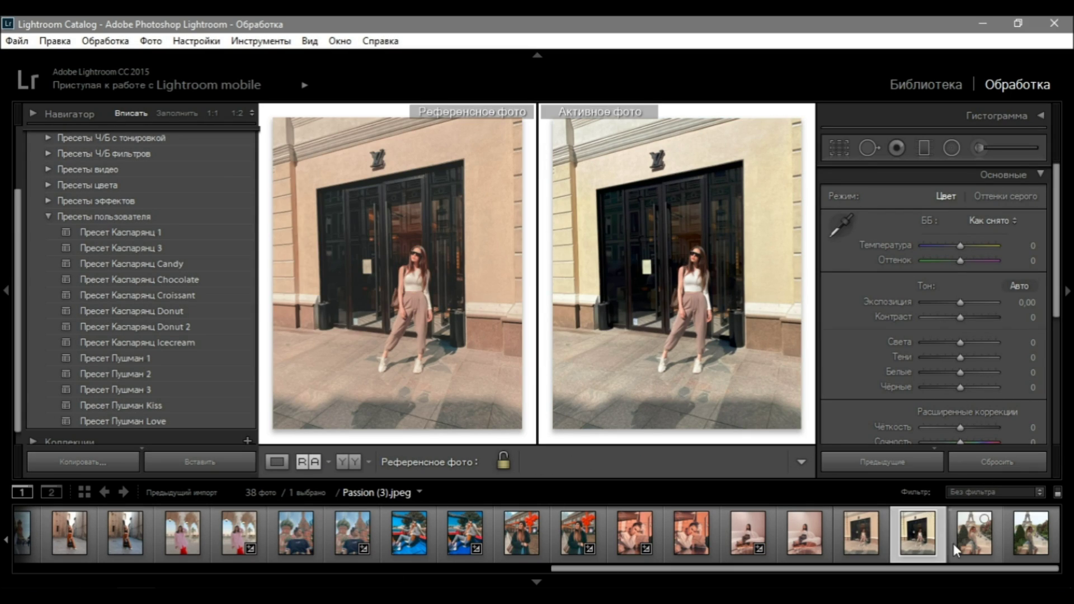
- Apply the preset "Пресет Пушман 3" to Passion (2).jpg and set tint to +16, highlights to +8 and whites to −74
left_click(115, 373)
left_click(115, 389)
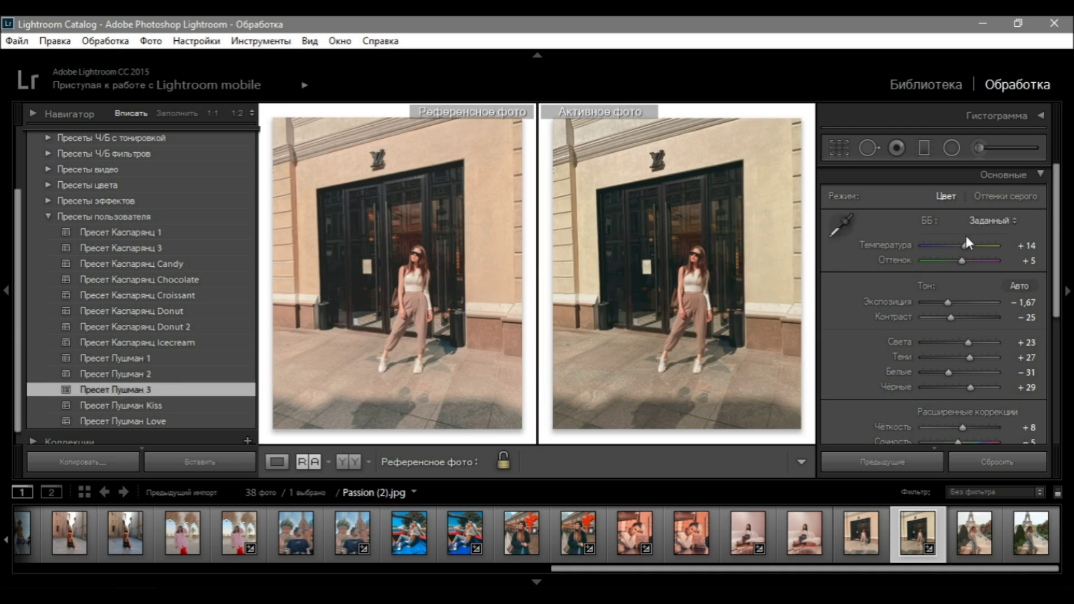
left_click_drag(970, 342, 965, 344)
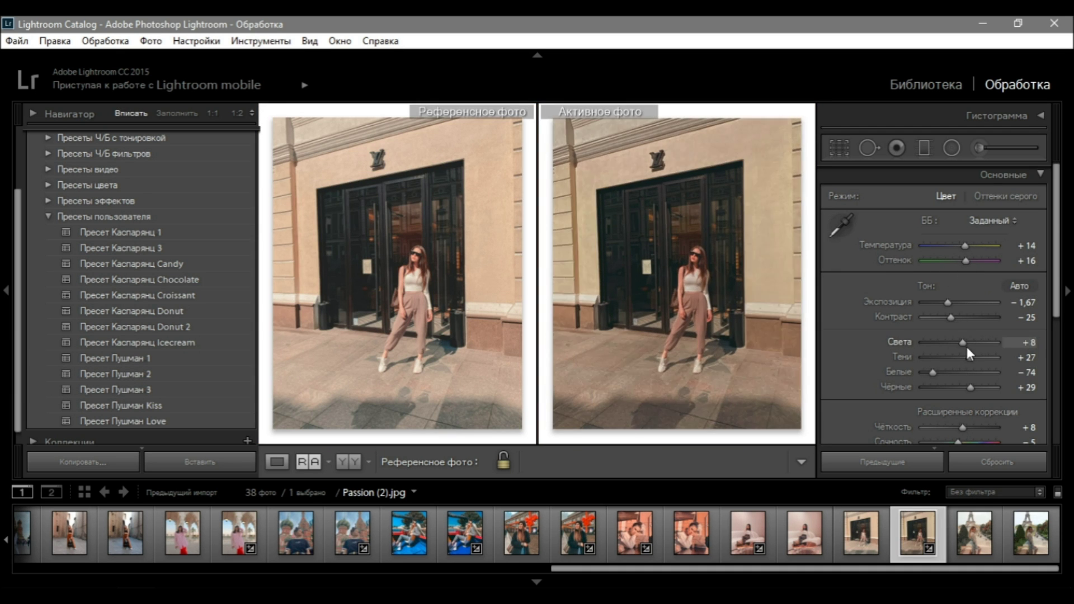
- Adjust the midtones of a color channel's tone curve at 1:1 and set tint to +10 and highlights to +18
left_click(1038, 178)
left_click(673, 223)
left_click(982, 369)
left_click(945, 394)
left_click_drag(935, 274, 931, 271)
key("ctrl+1")
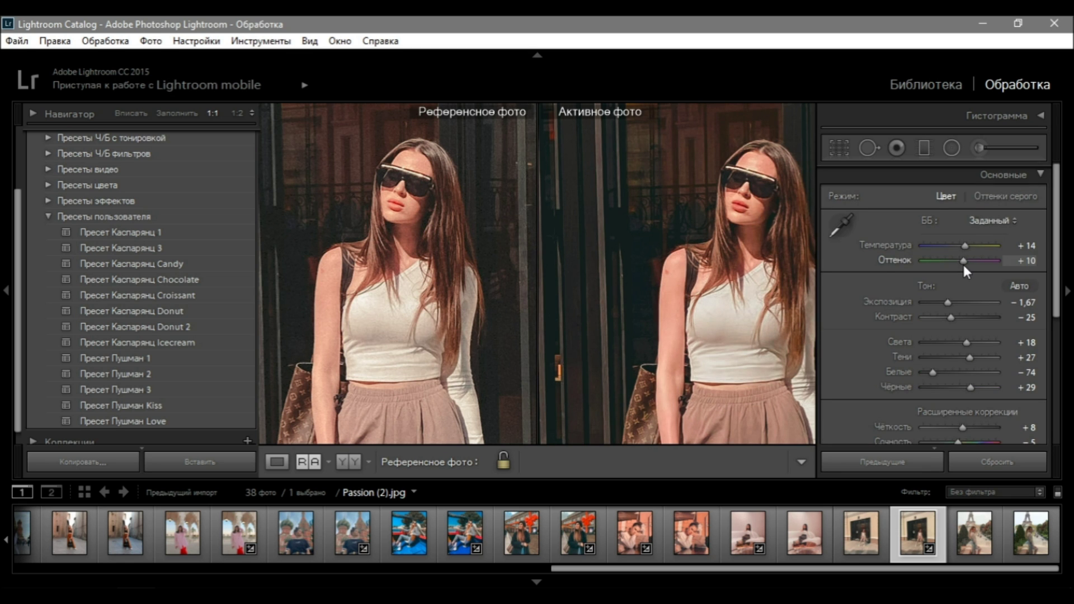
- Try lowering the green tone curve's white point to 94.5% output and raising its black point to 3.1%
key("z")
left_click(1040, 174)
left_click(1006, 202)
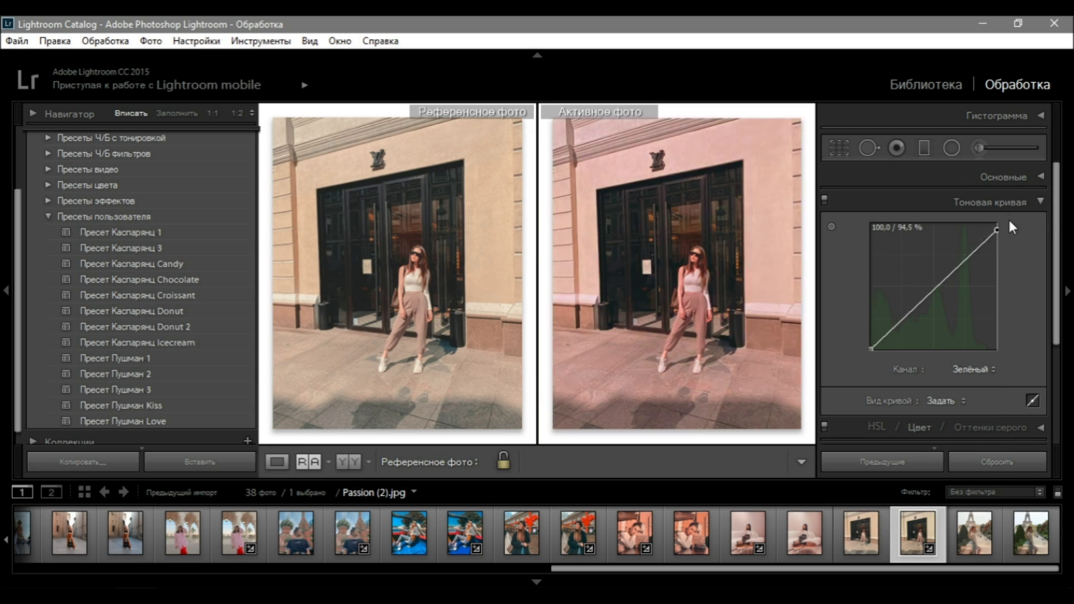
left_click(973, 369)
key("z")
left_click(930, 405)
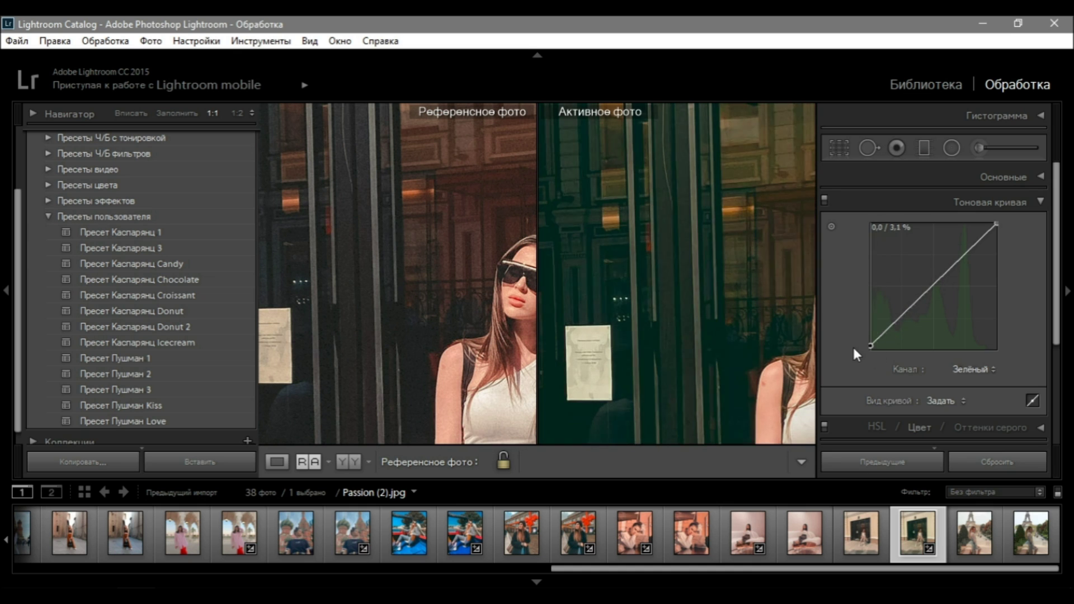
- Try an orange hue of −100 on Passion (2).jpg and compare the skin tones at 1:1
key("z")
key("ctrl+3")
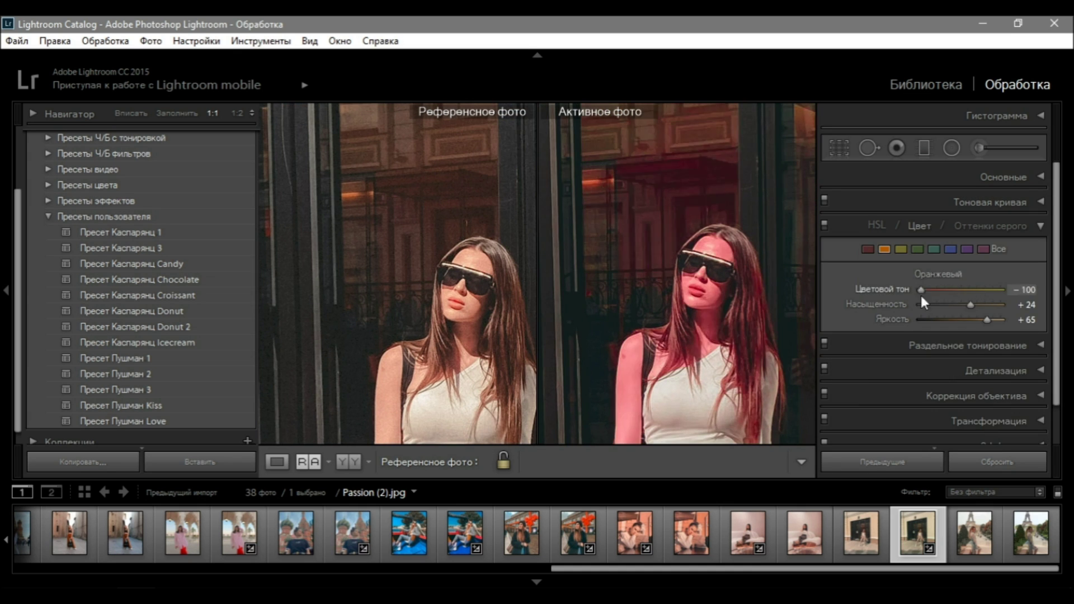
key("z")
- Apply the previous photo's settings to the Eiffel Tower photo and set yellow hue to −80, saturation to −27 and luminance to +59
left_click(1034, 537)
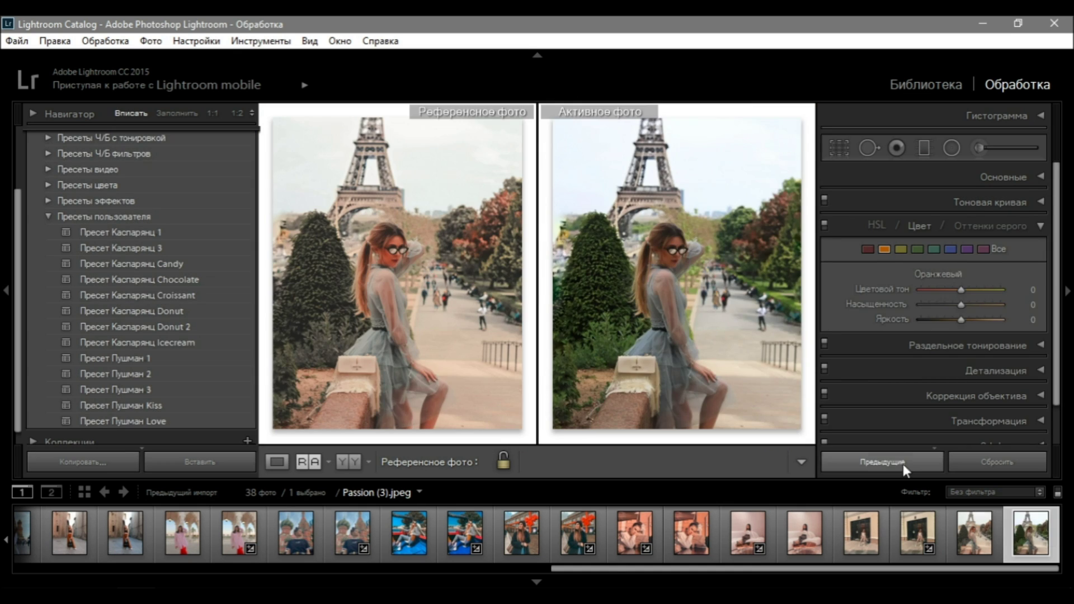
left_click(979, 224)
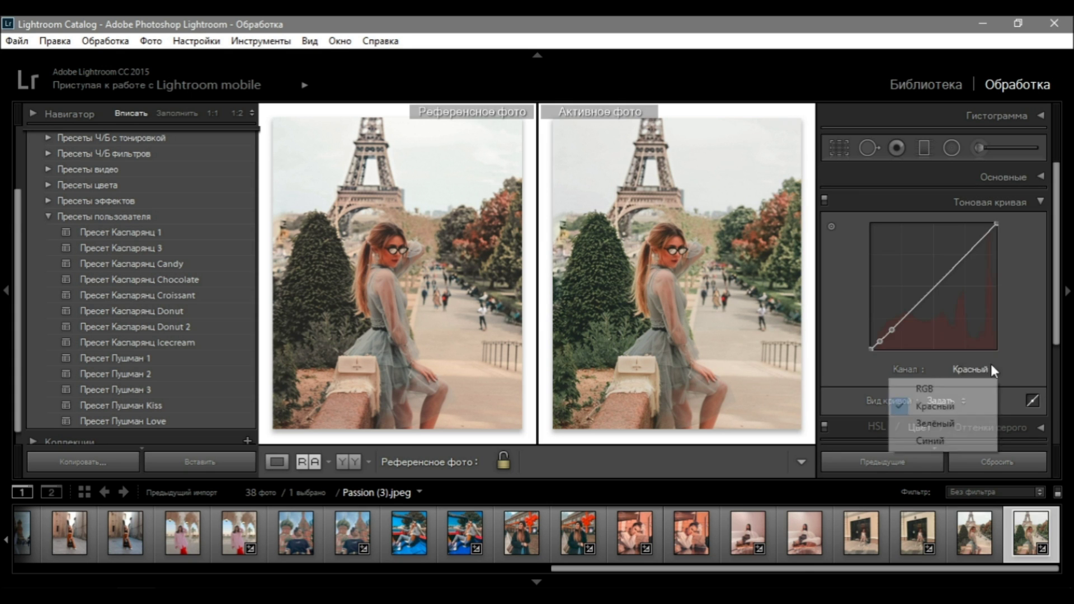
left_click(923, 385)
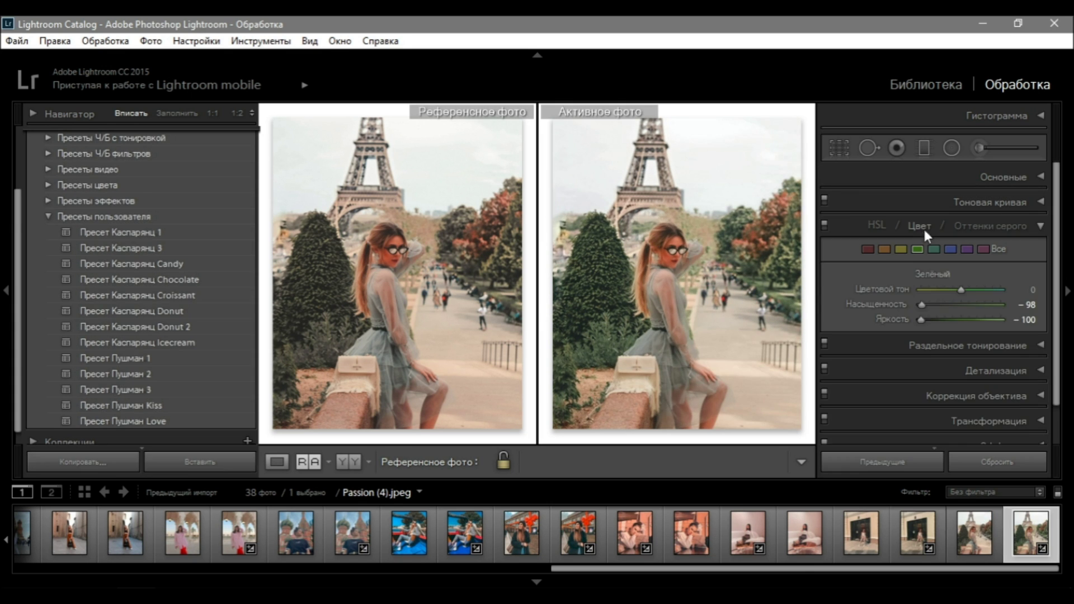
left_click_drag(930, 289, 926, 290)
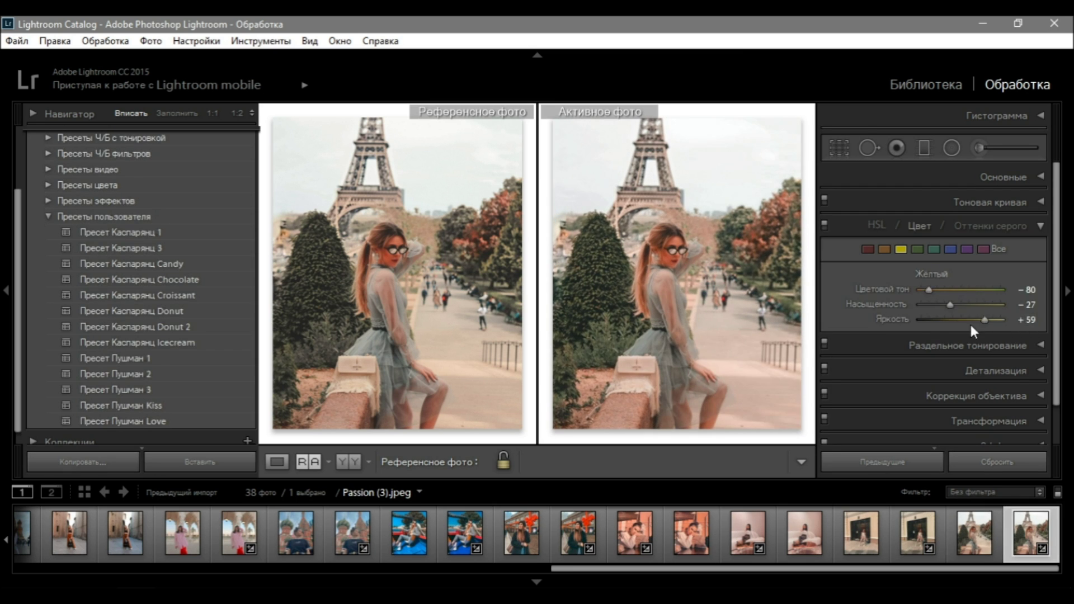
- Set the Eiffel Tower photo's exposure to −1.02, whites to −42 and green luminance to −76
left_click(643, 336)
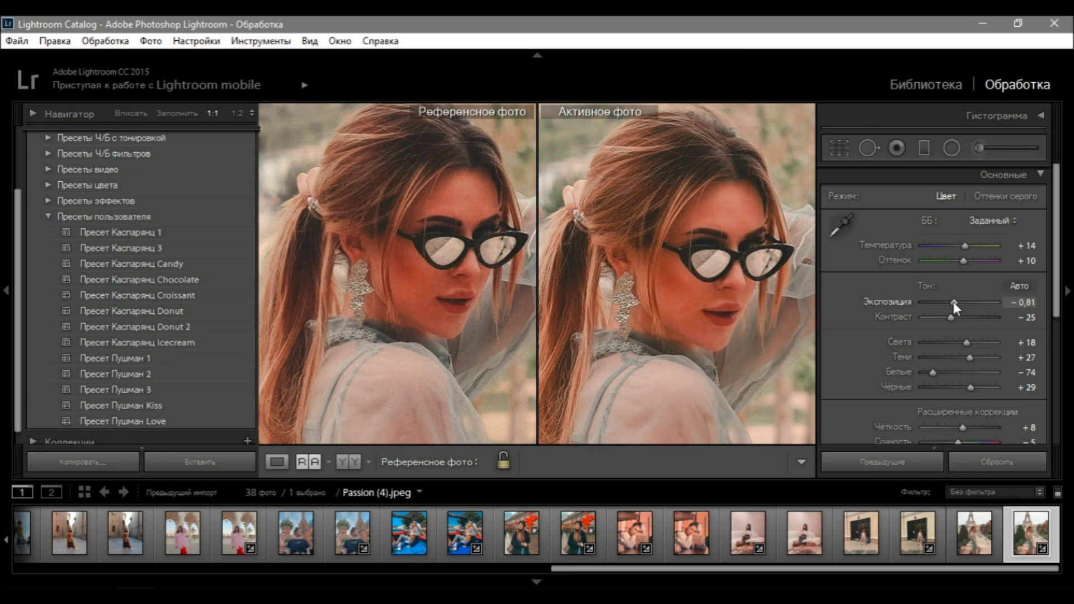
left_click(1031, 534)
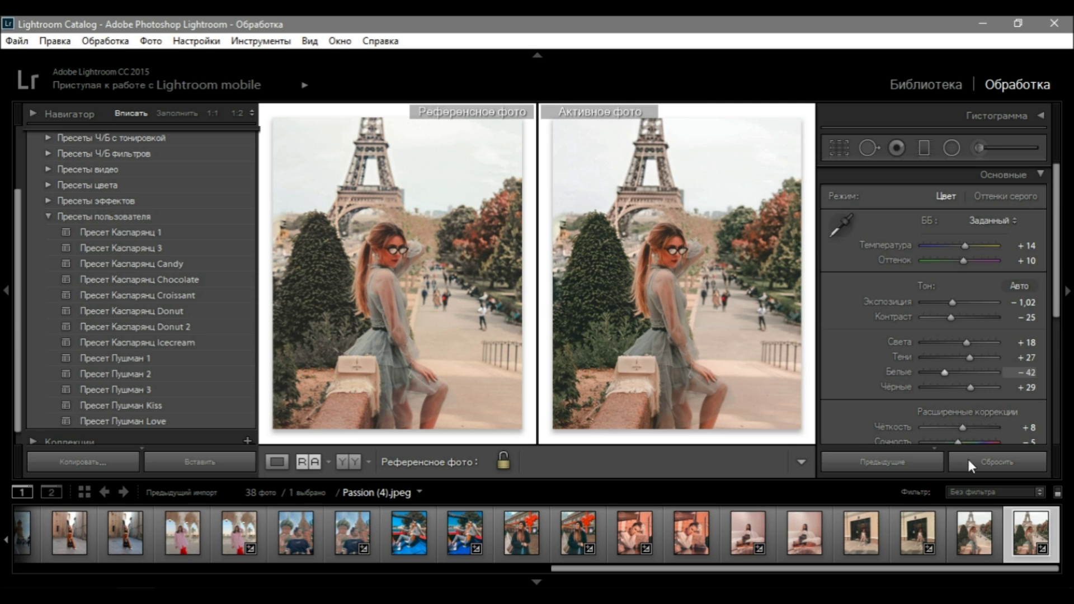
key("ctrl+3")
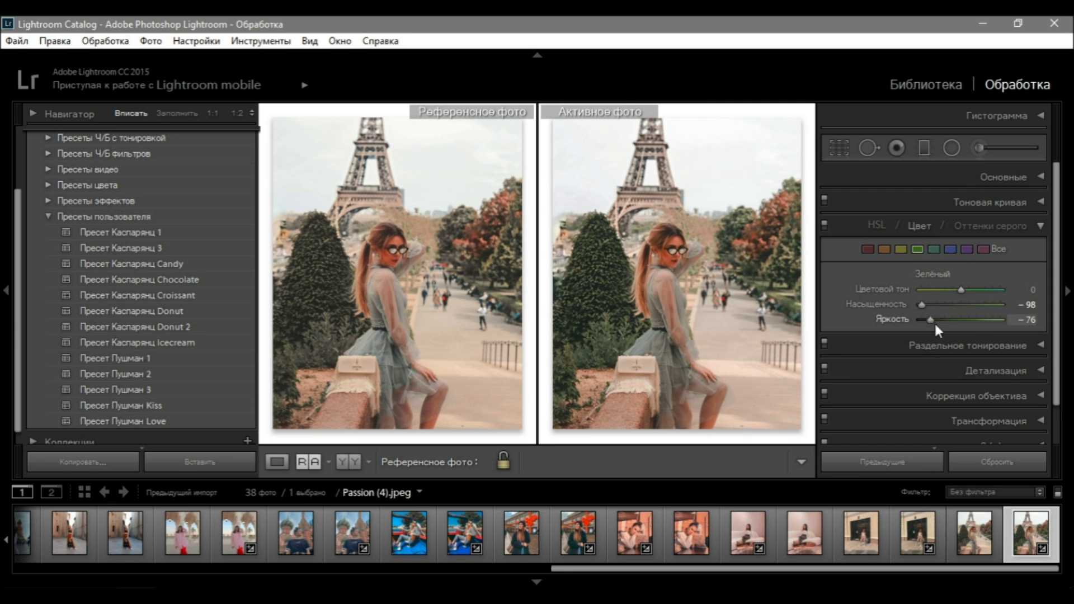
key("Up")
key("Up")
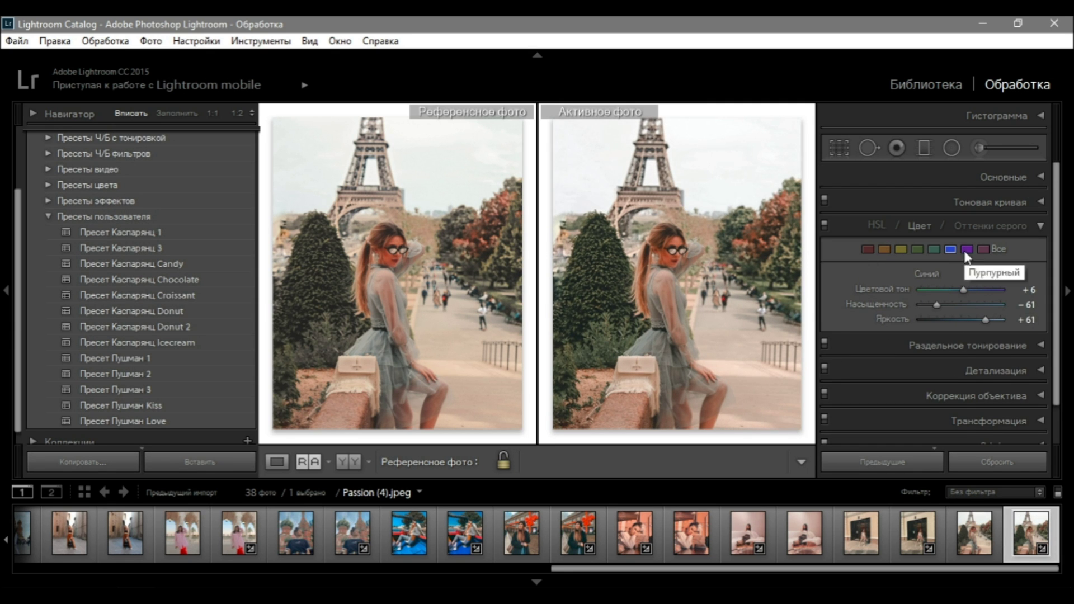
- Apply the Eiffel Tower photo's settings to the boutique entrance photo and set highlights to +20
left_click(910, 537)
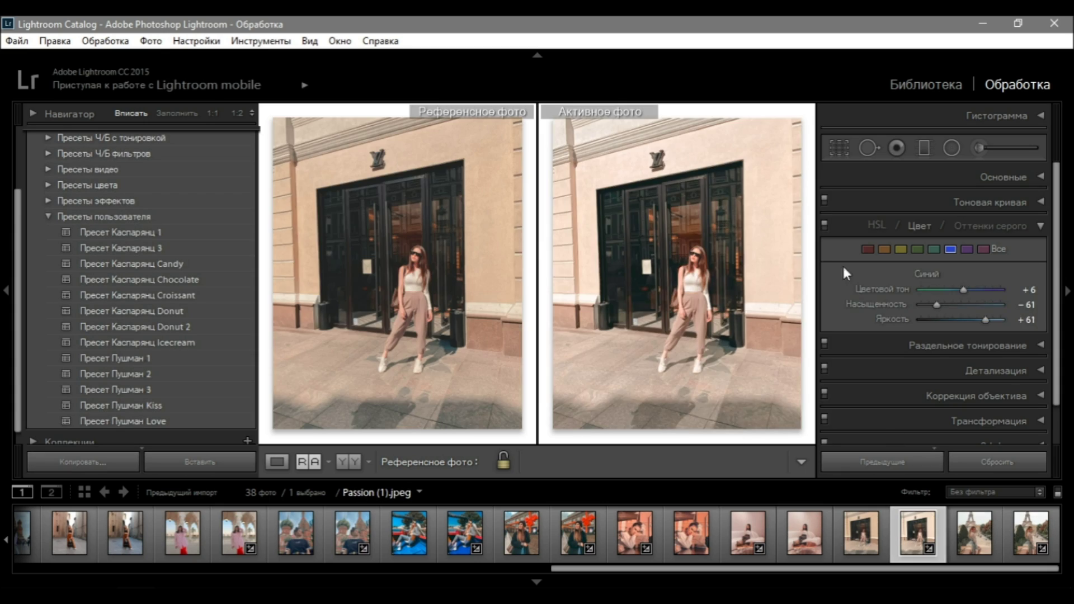
key("ctrl+1")
left_click(710, 309)
left_click(710, 310)
- Return to the Eiffel Tower photo and save its look as the user preset "Пресет Пушман Passion"
left_click(1021, 550)
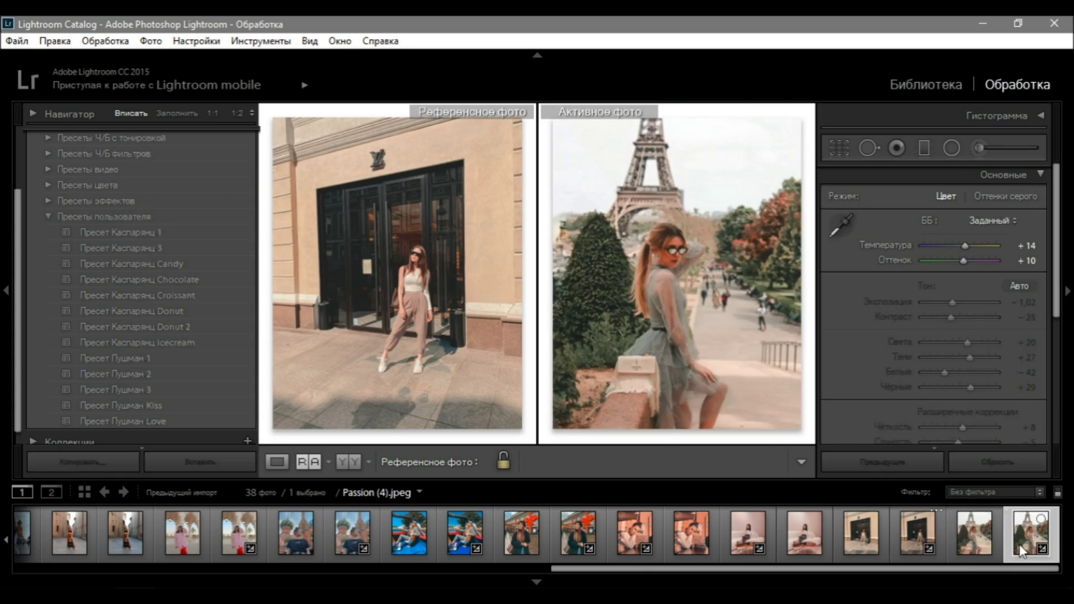
scroll(255, 114, "up", 5)
key("ctrl+shift+n")
type("Пресет Пушман")
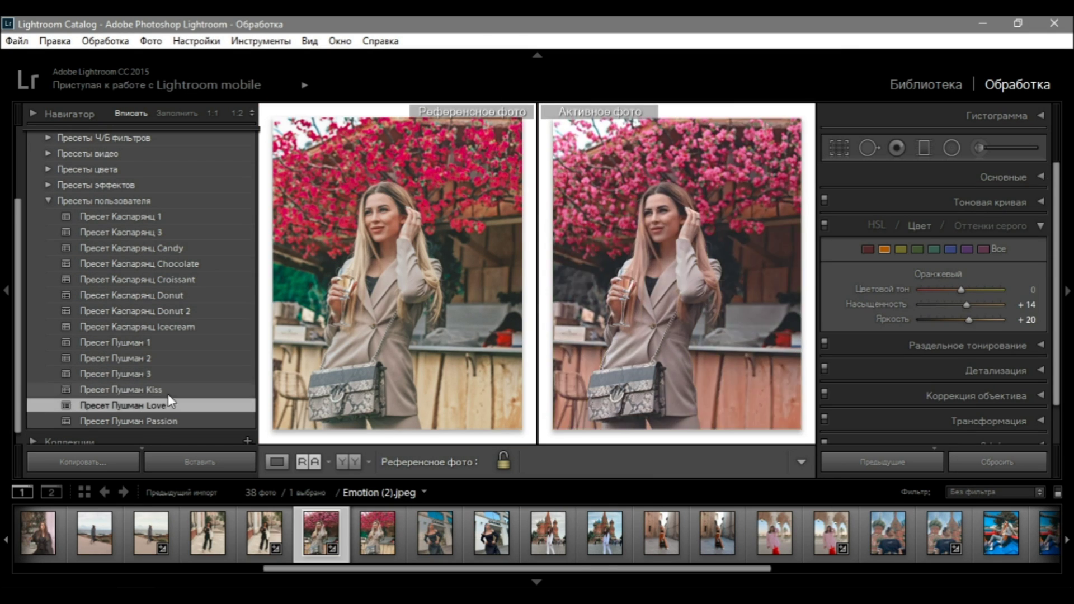
- Apply the preset "Пресет Пушман 3" to the pink blossom photo and check its tone curve and basic settings
left_click(169, 344)
left_click(169, 374)
left_click(1006, 203)
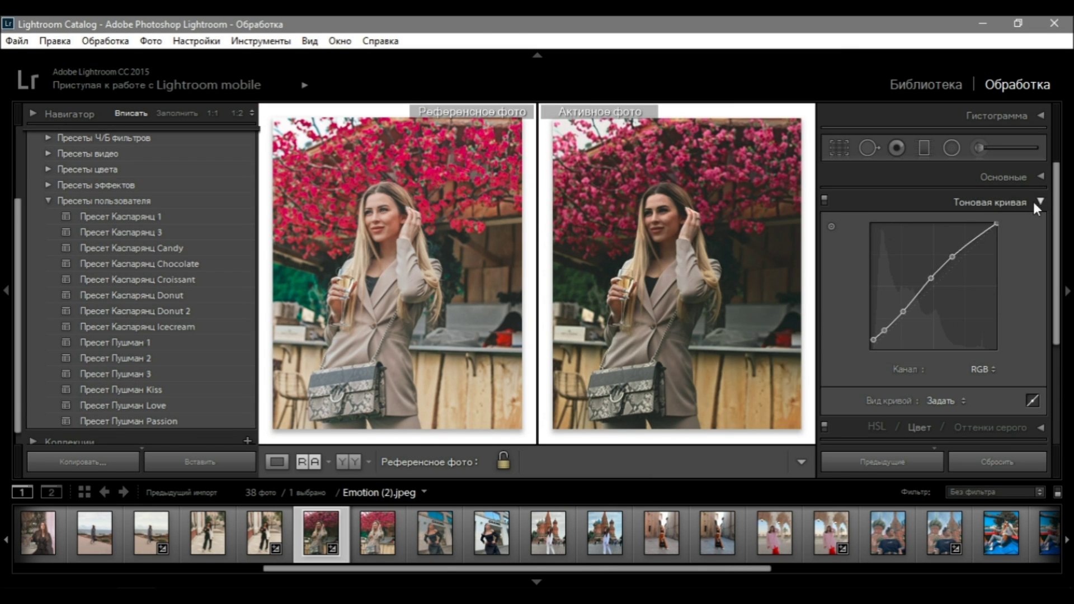
left_click(1007, 178)
left_click(1007, 177)
- Adjust the blossoms' hue and luminance, and set temperature to +12, tint to +5, highlights to −59, shadows to +74 and whites to −57
left_click(918, 226)
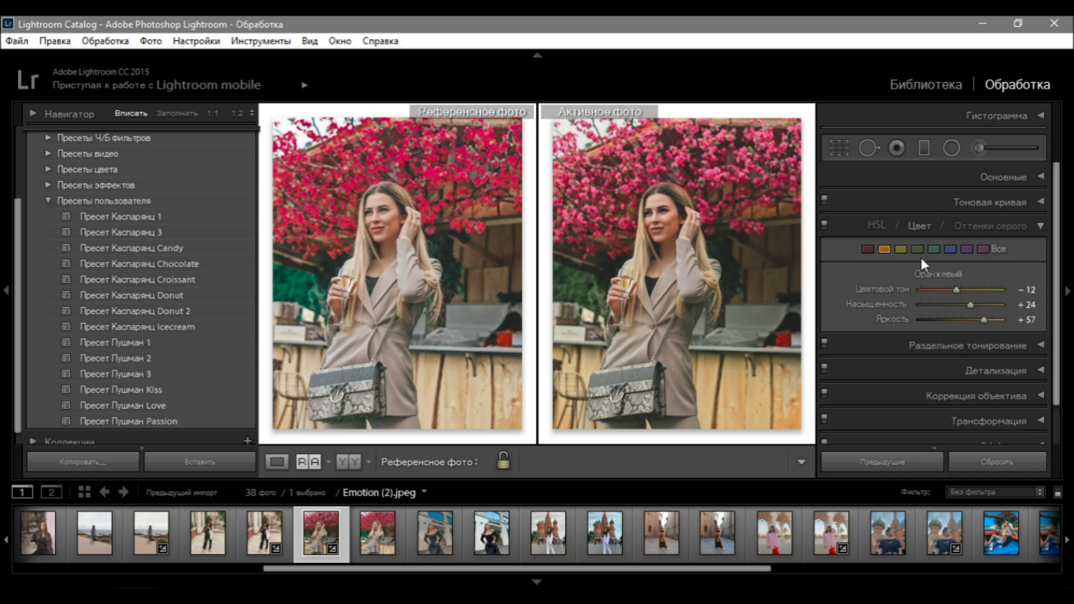
left_click_drag(984, 291, 996, 289)
left_click_drag(961, 319, 937, 320)
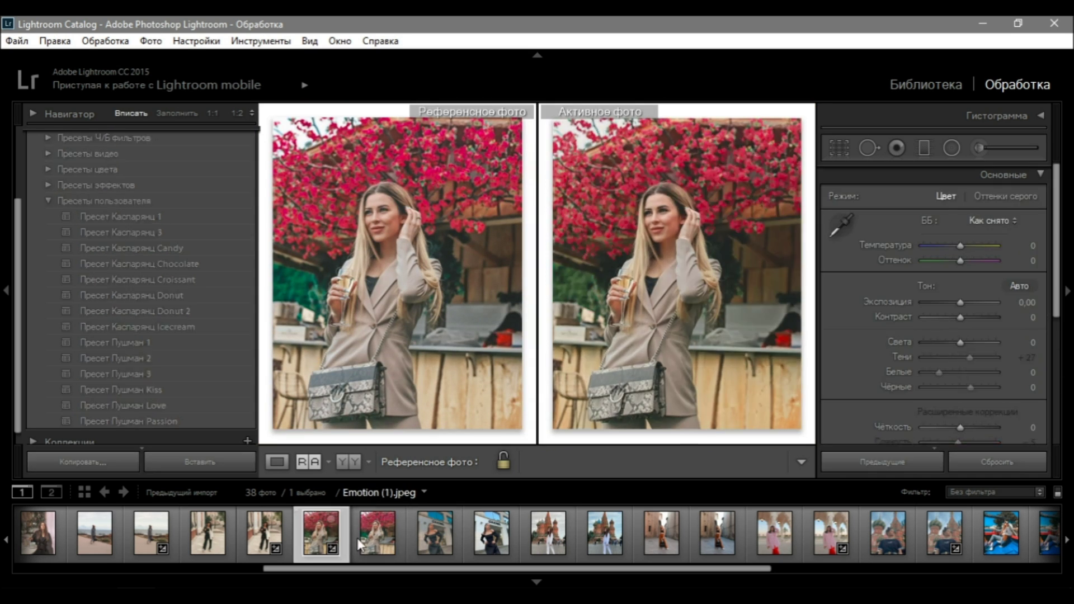
left_click(1040, 175)
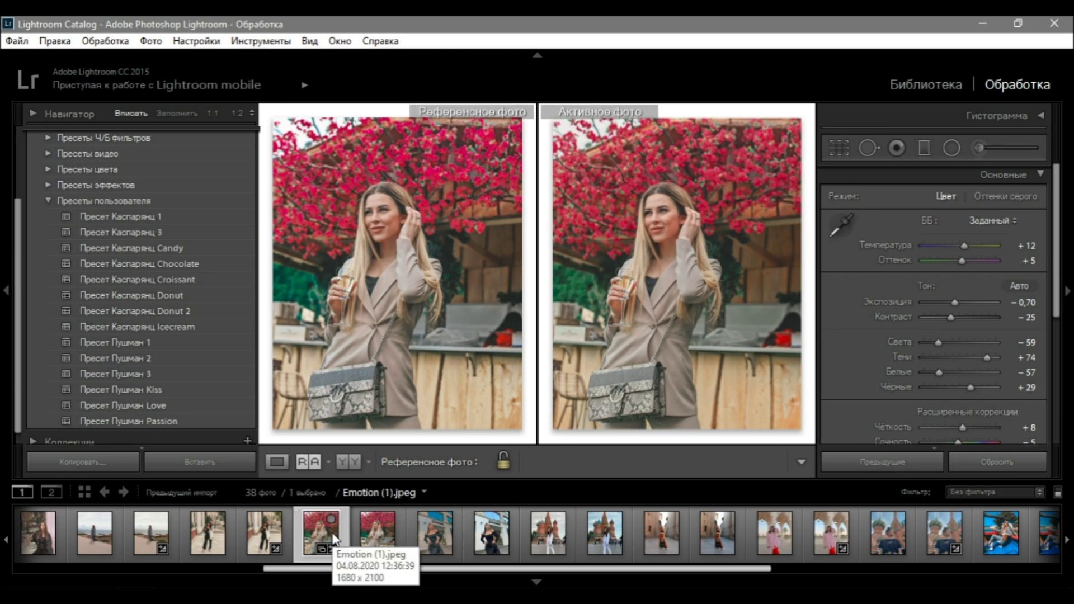
- Apply the blossom look to Emotion (4).jpeg and fine-tune the shadow point of its red tone curve against the reference at 1:1
left_click(495, 553)
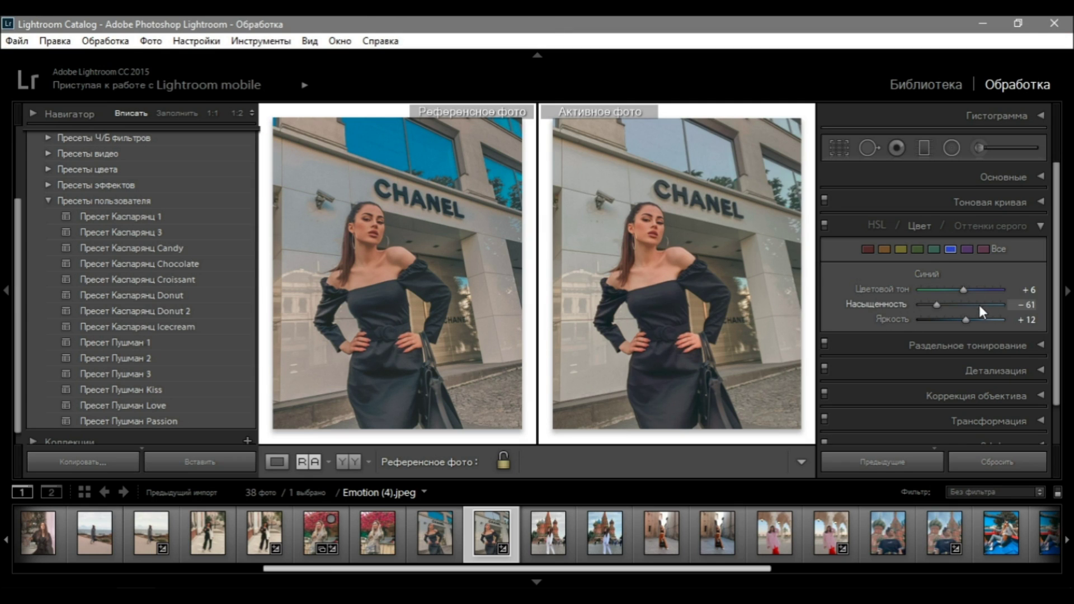
left_click(1029, 201)
left_click(715, 328)
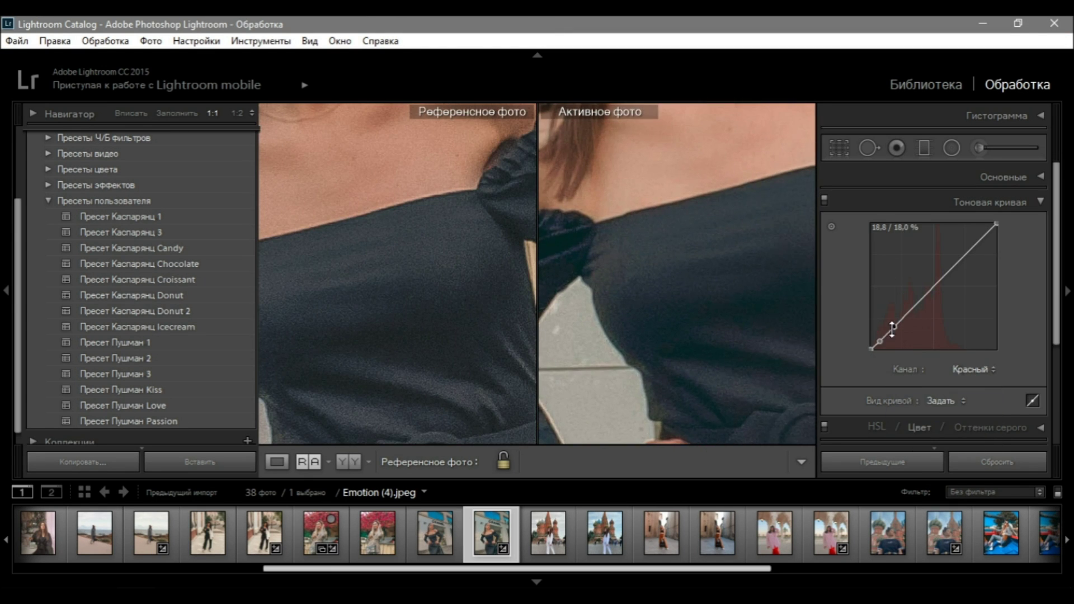
left_click(890, 330)
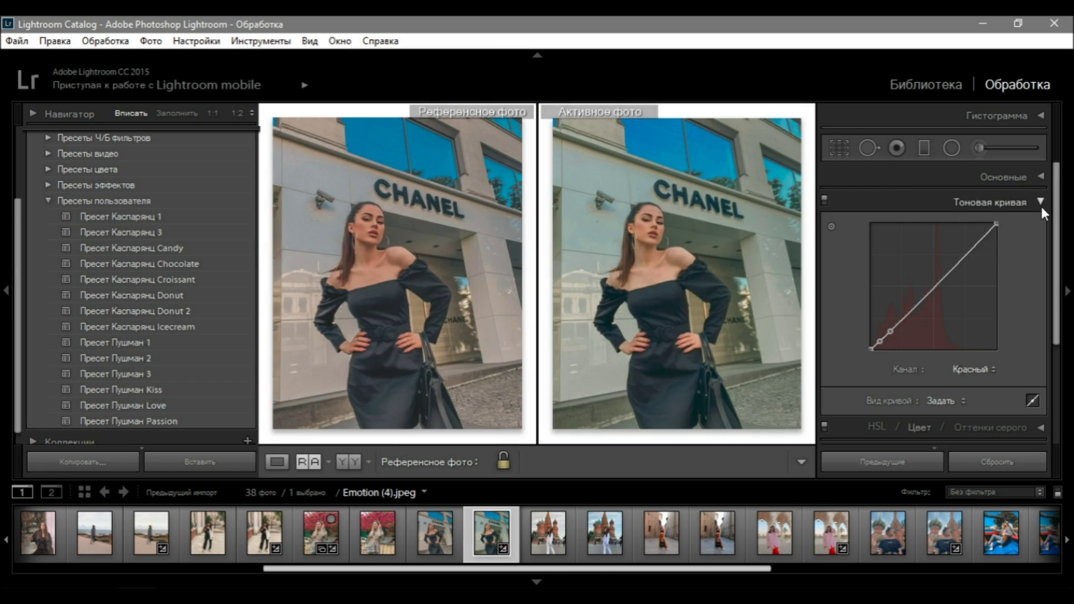
- Set the exposure to −1.67 and save the look as the user preset "Пресет Пушман Emotion"
left_click(1039, 177)
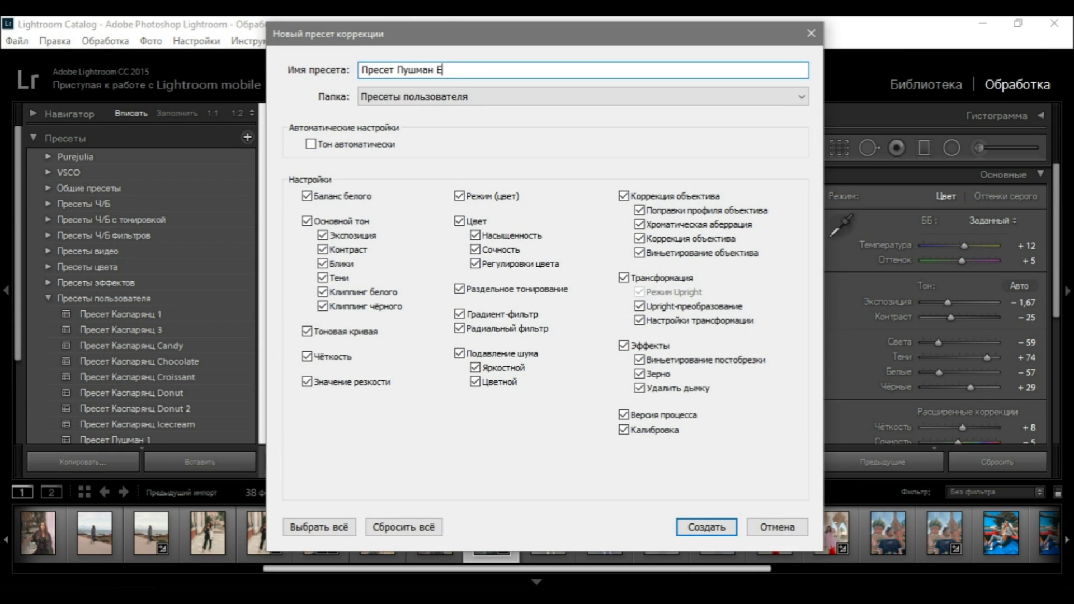
type("motion")
key("Return")
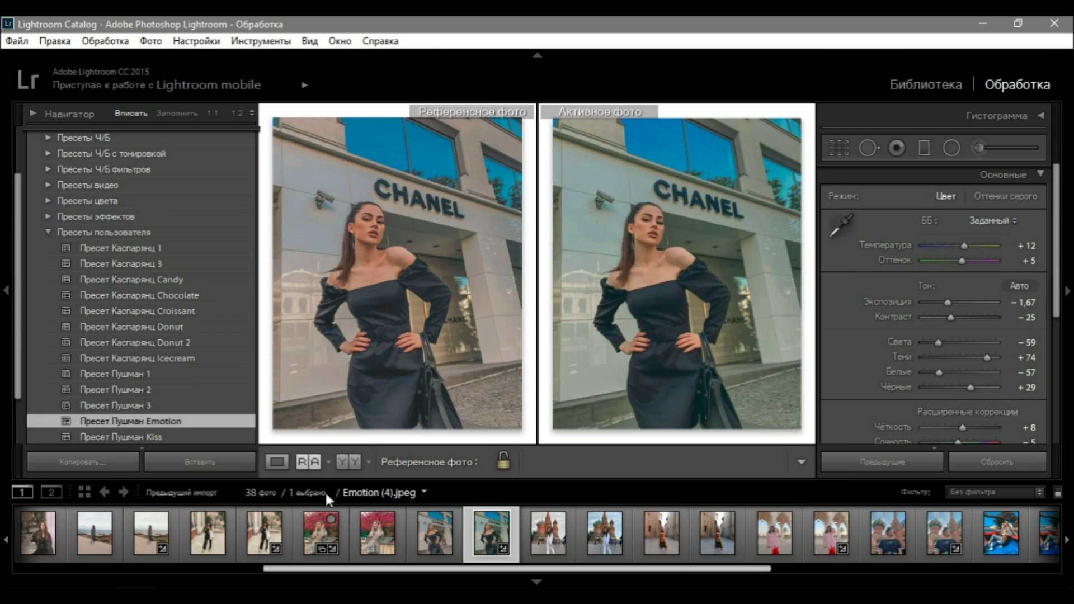
- Update the preset "Пресет Пушман Emotion" with an added midtone point on the green tone curve and look through the neighbouring photos
left_click(1040, 174)
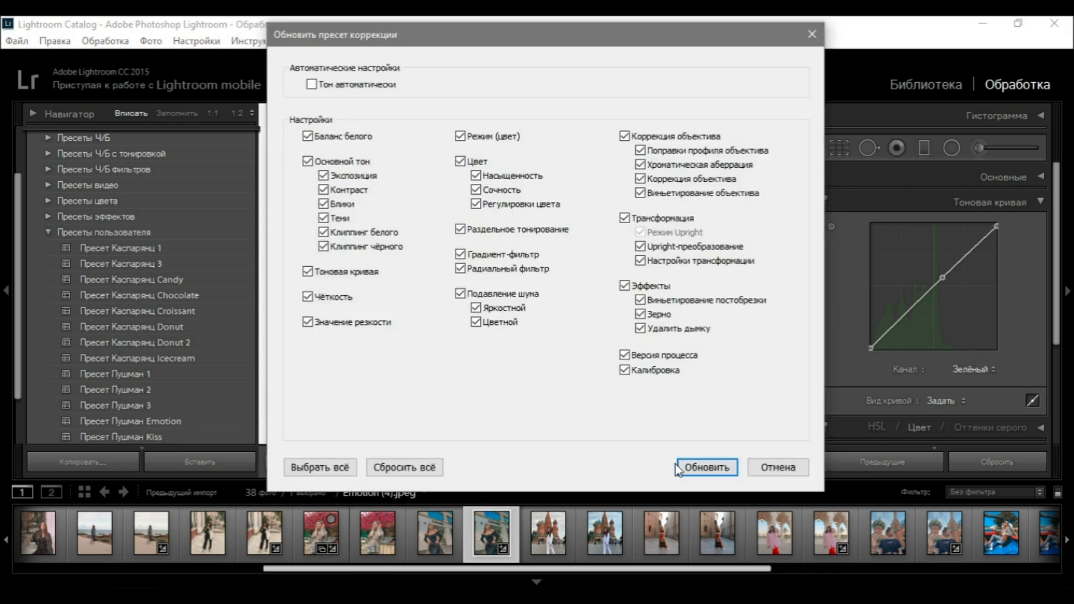
left_click(431, 552)
left_click(378, 533)
left_click(320, 532)
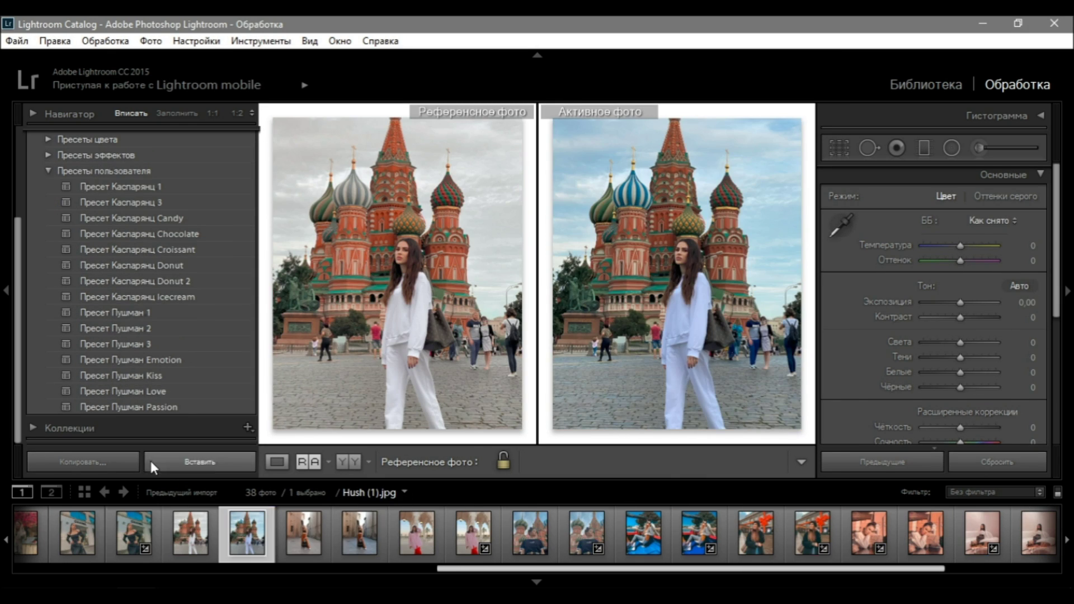
left_click(359, 532)
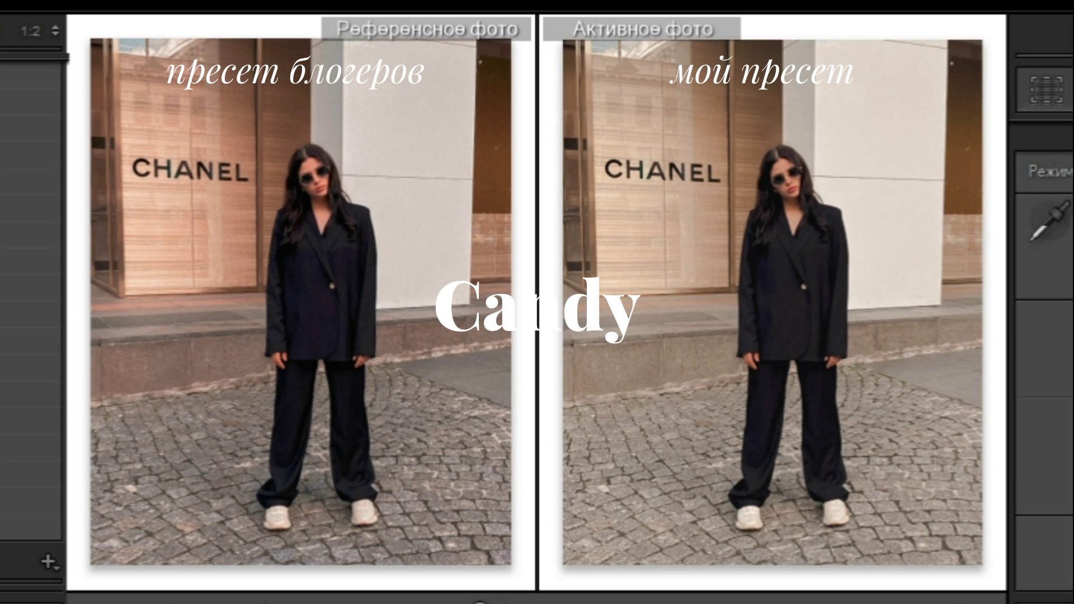
- Apply the Chocolate preset to the white dress photo and compare its skin and hair with the reference up close
left_click(31, 261)
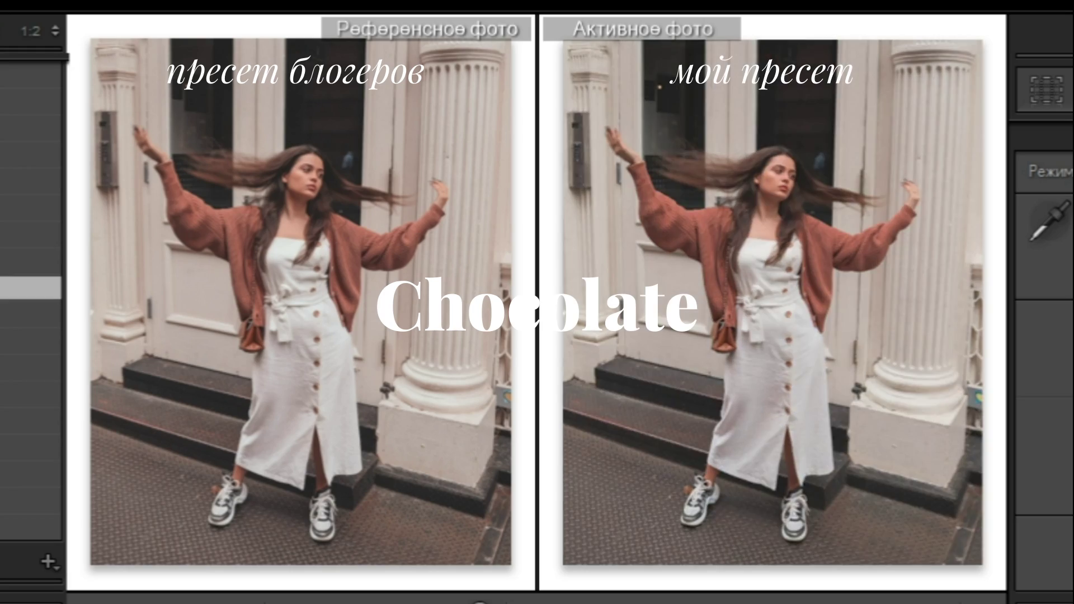
left_click(758, 165)
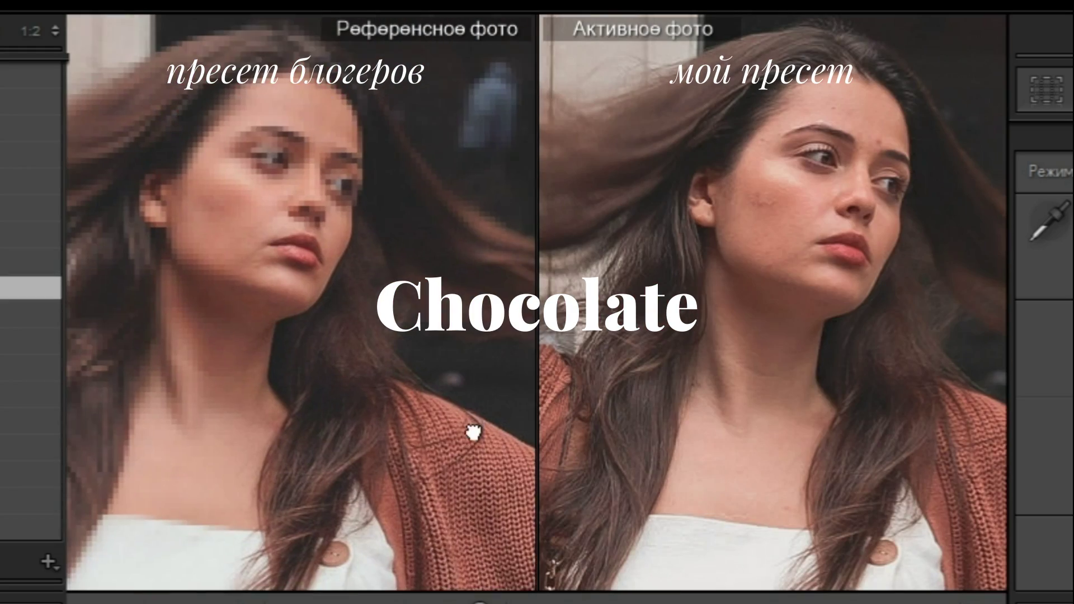
left_click_drag(841, 391, 619, 266)
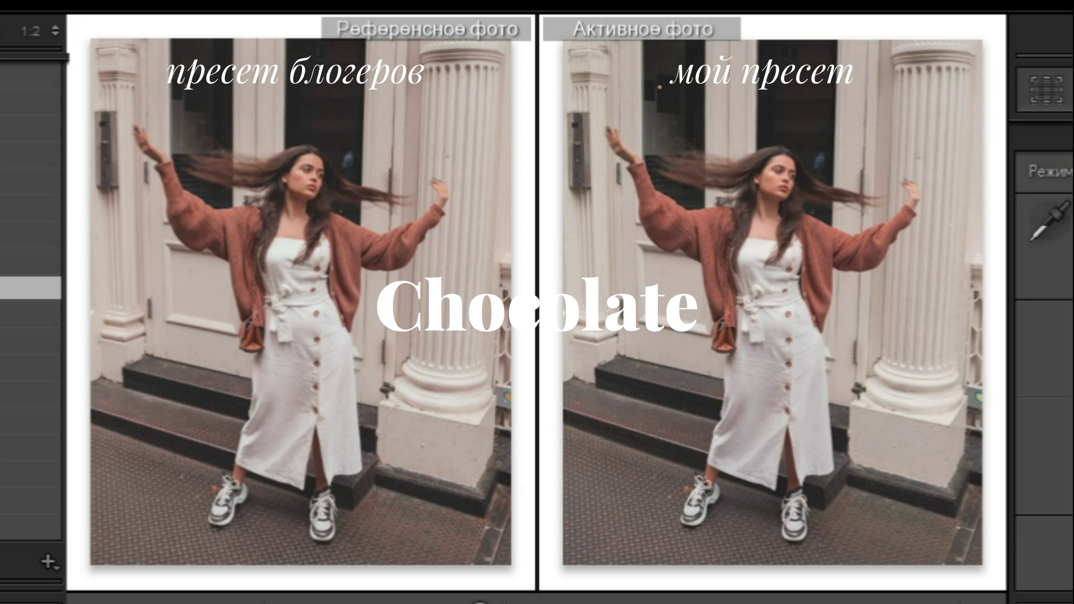
- Apply the Chocolate preset to the city street photo and inspect the face up close in the before/after view
key("Right")
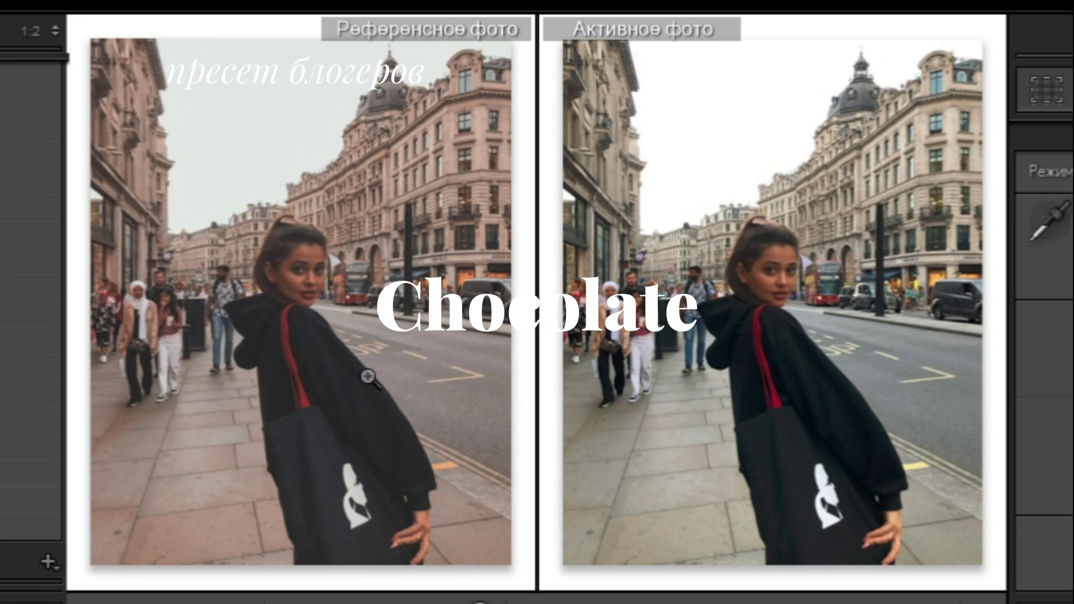
left_click(774, 283)
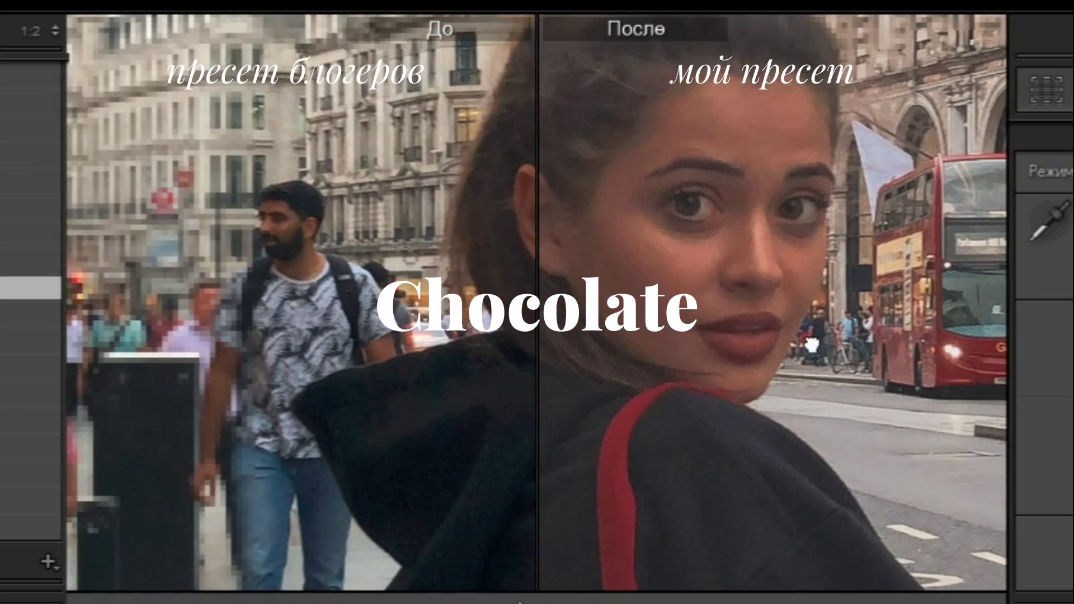
left_click(596, 358)
- Set the matching reference for the café portrait, apply the Croissant preset and compare the face with the reference and the original
key("Right")
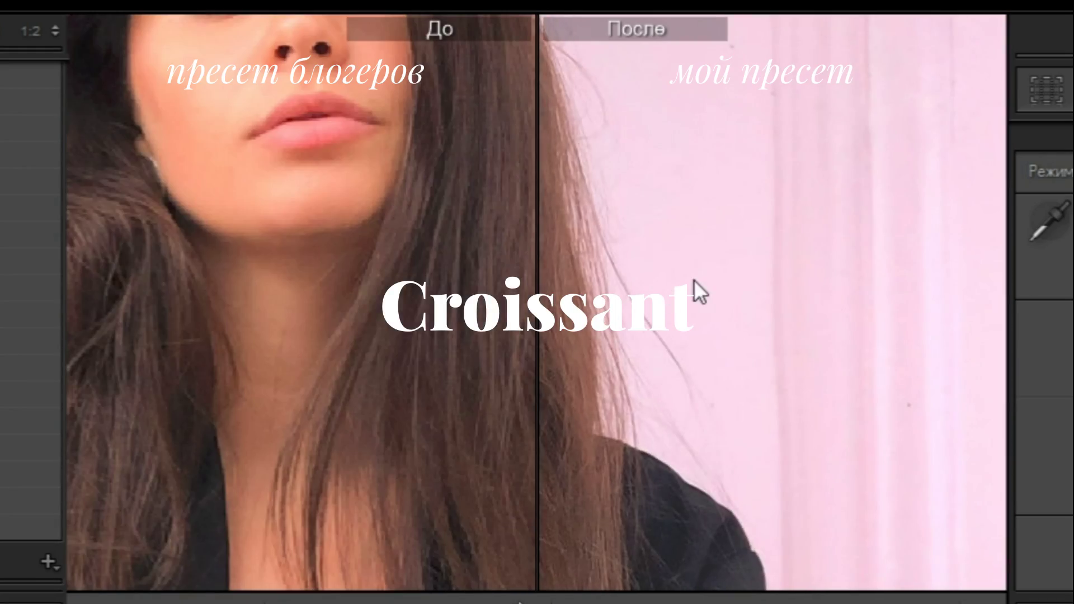
left_click(693, 279)
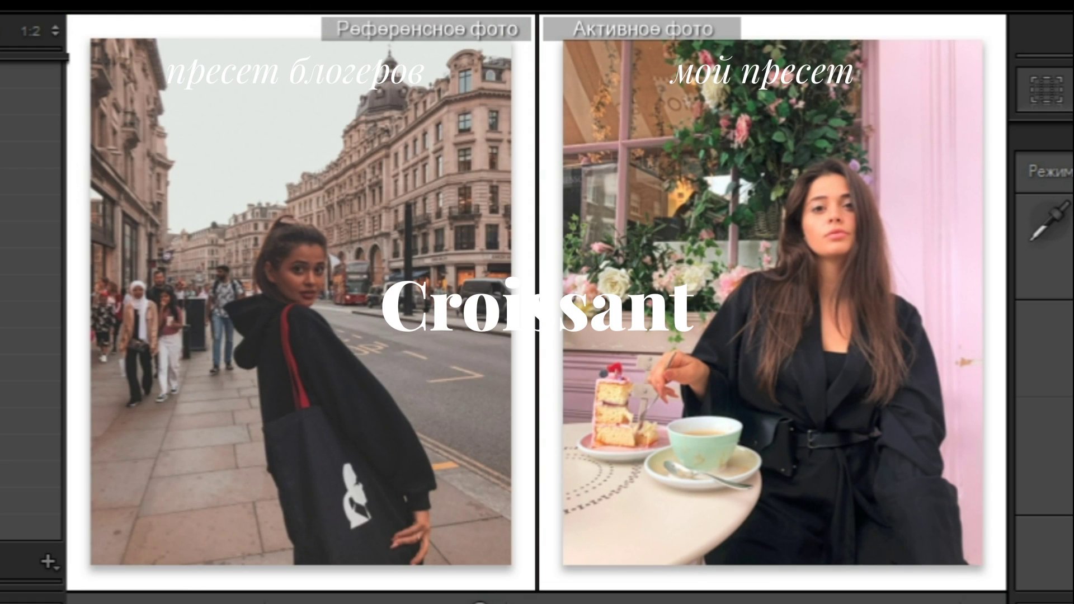
left_click_drag(380, 559, 362, 434)
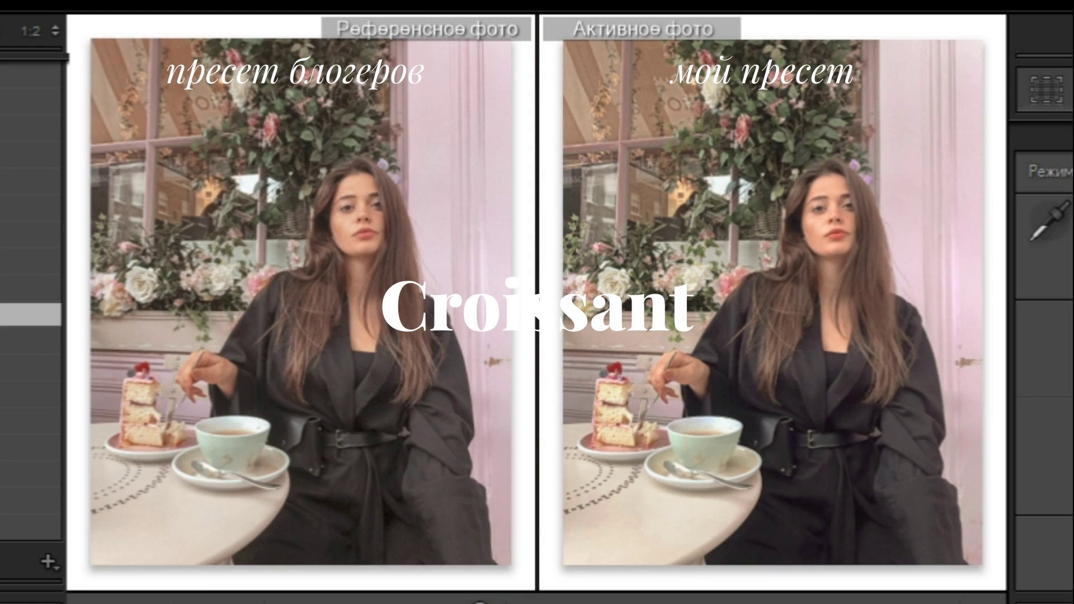
left_click(846, 230)
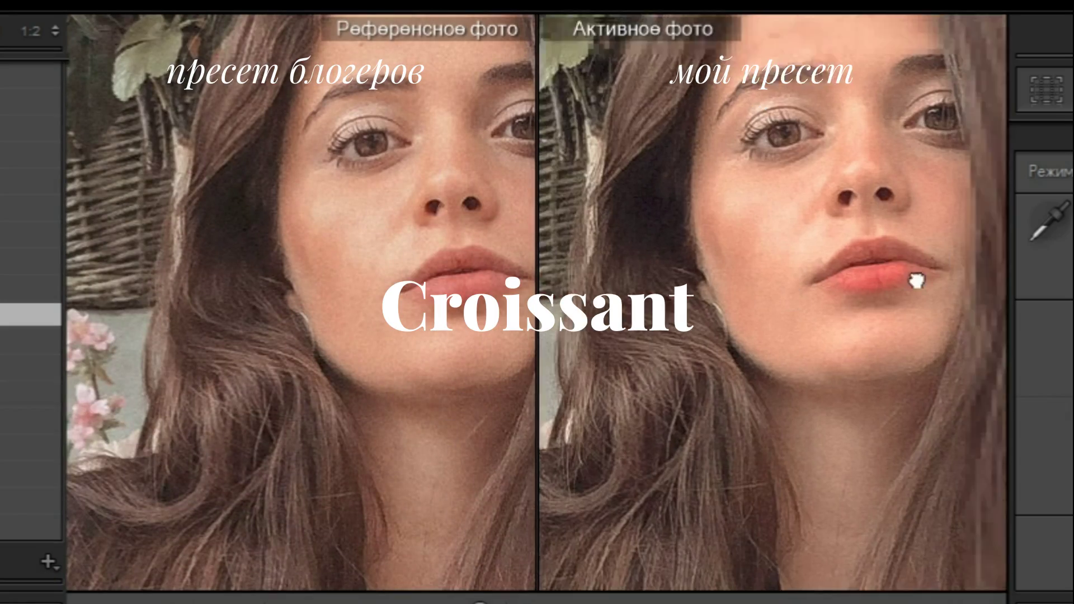
left_click_drag(434, 423, 812, 355)
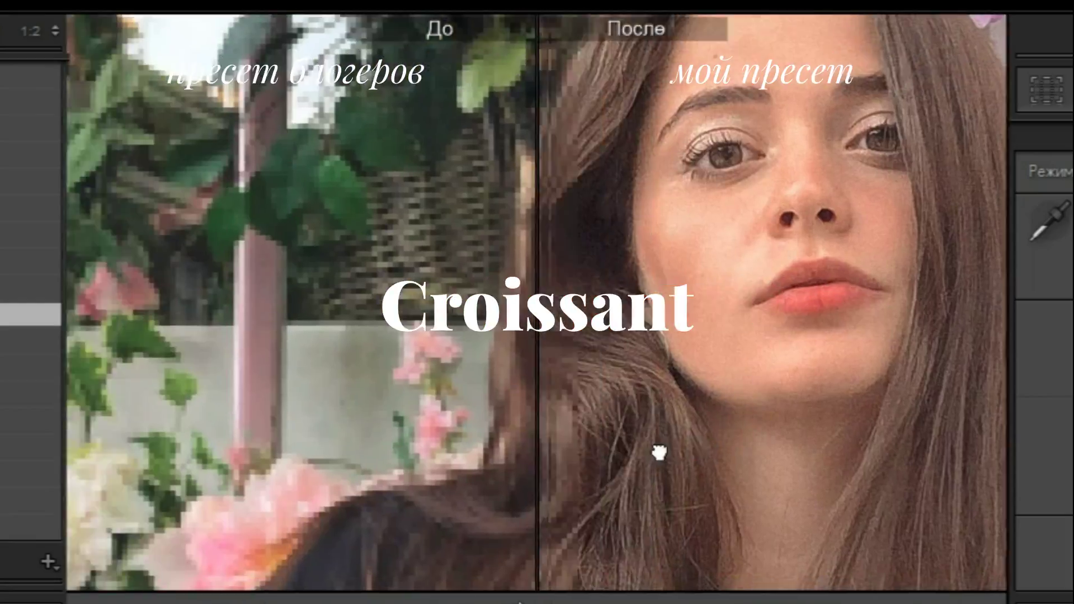
left_click_drag(659, 451, 545, 501)
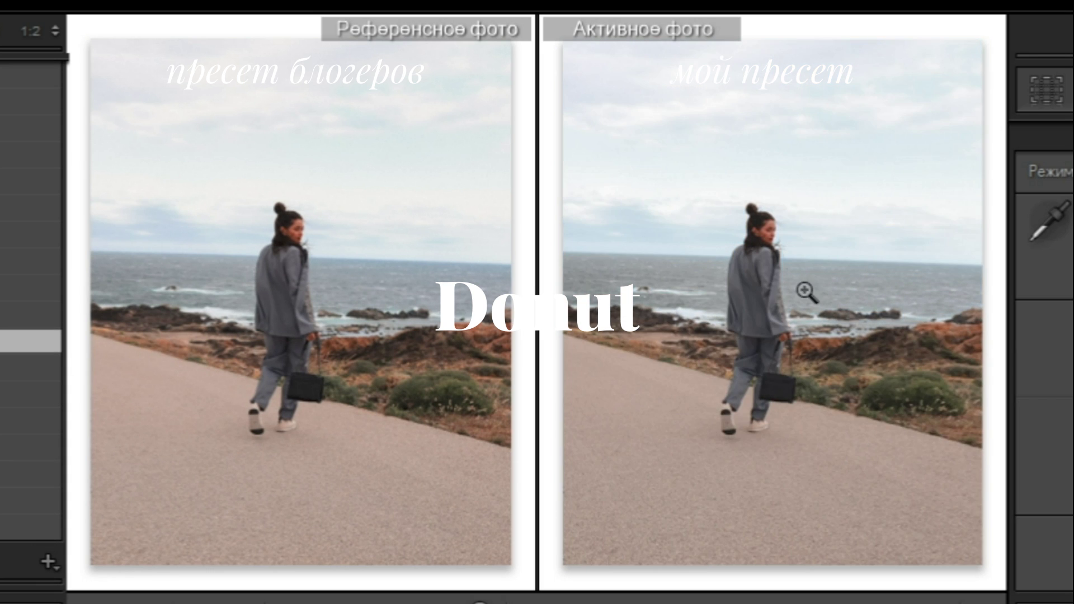
- Compare the Donut look on the seaside photo with the bloggers' reference and with the original, inspecting the woman's face up close
left_click(762, 250)
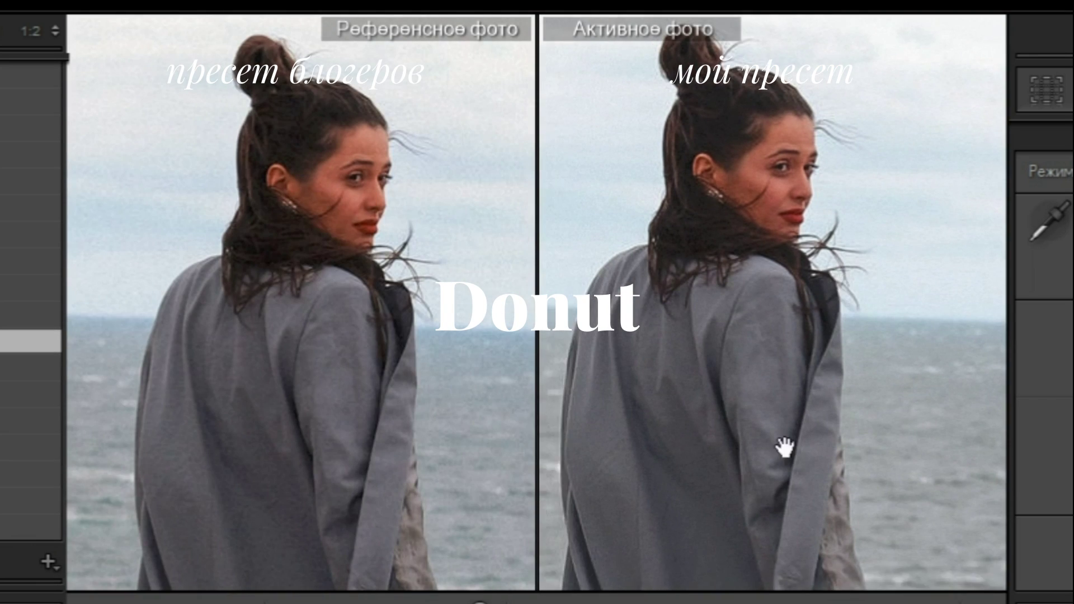
left_click_drag(830, 372, 355, 124)
key("shift+y")
left_click_drag(442, 285, 534, 336)
key("z")
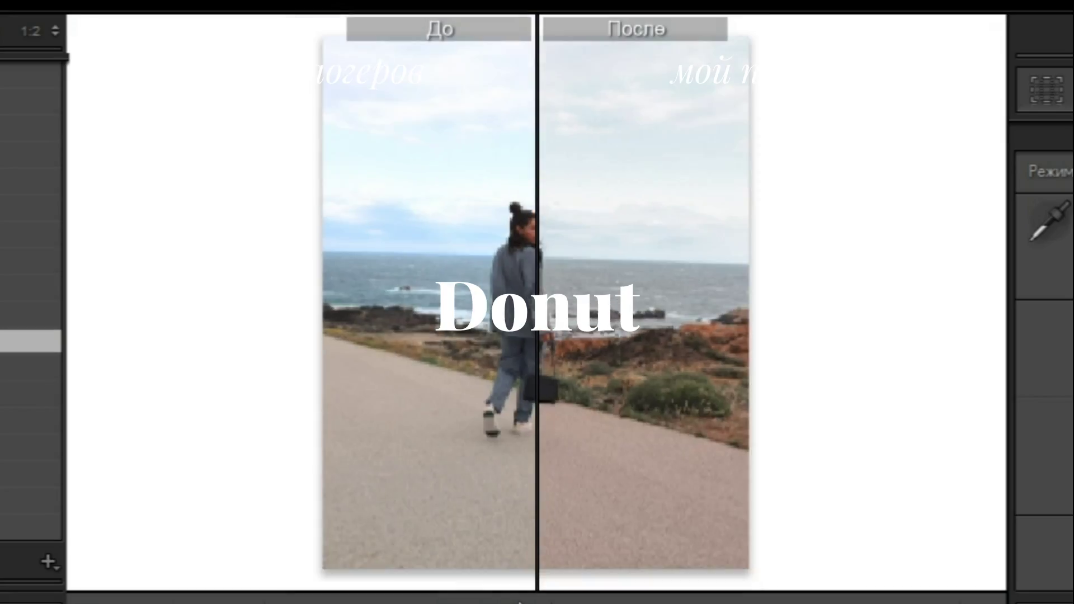
- Apply the Donut 2 preset to the street photo with the two-tone blazer and compare it with the reference and the original
key("Right")
key("shift+r")
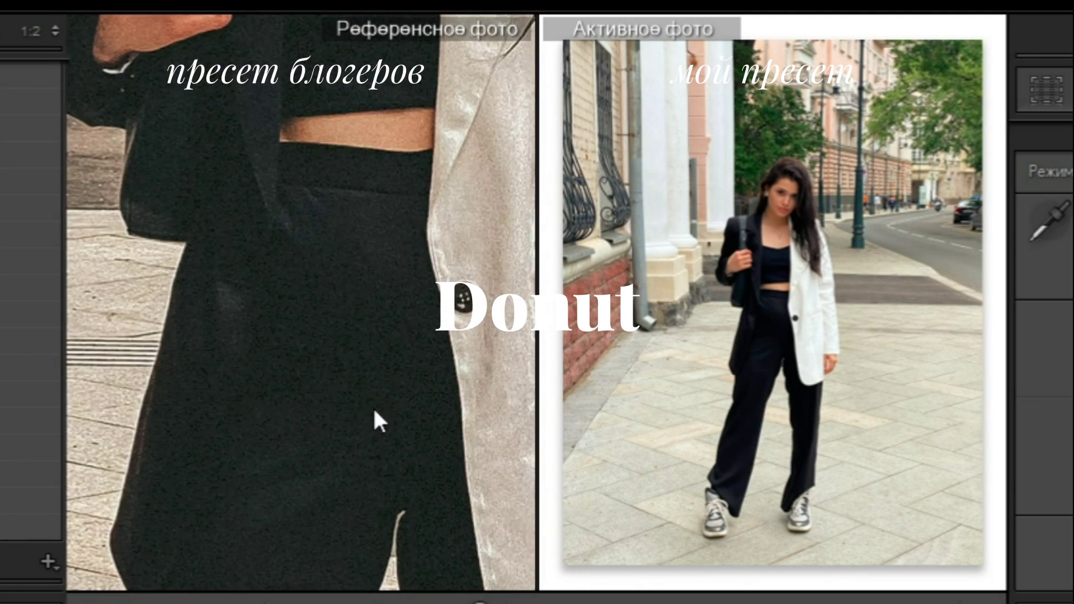
left_click(377, 422)
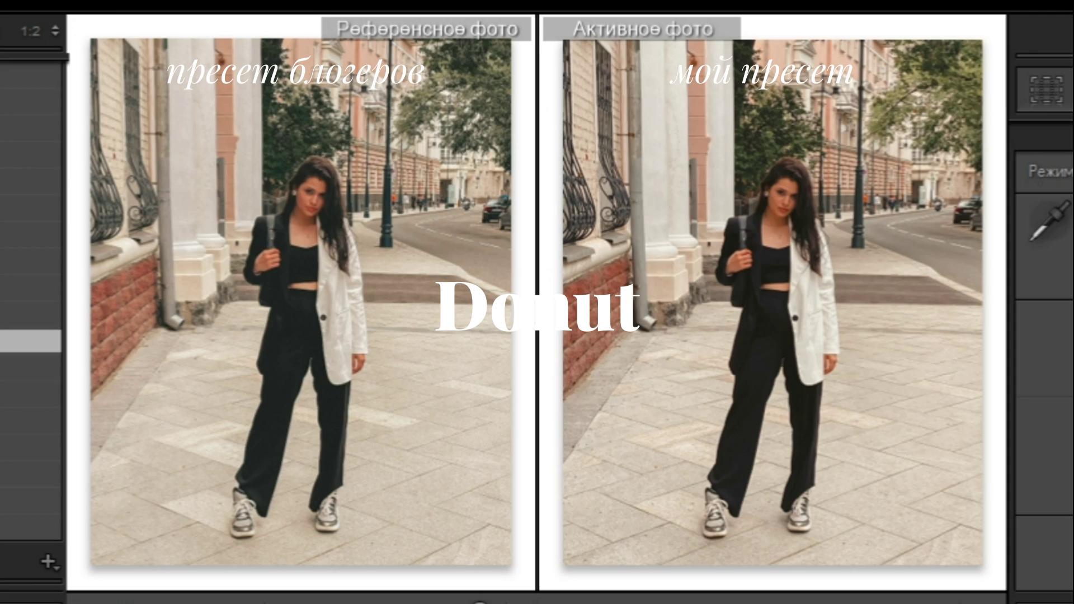
left_click(803, 343)
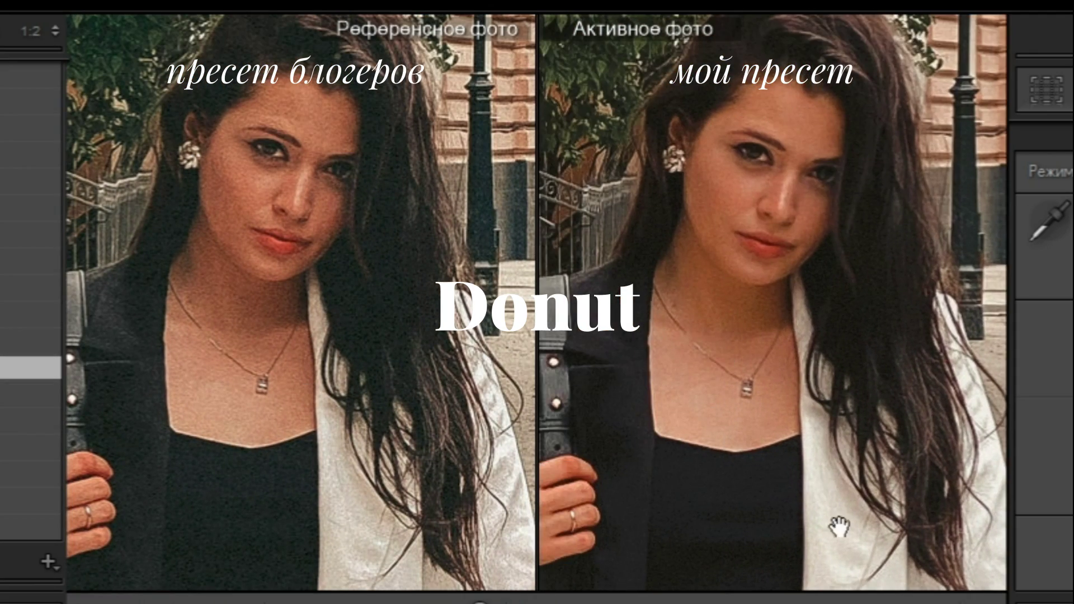
left_click_drag(837, 526, 653, 418)
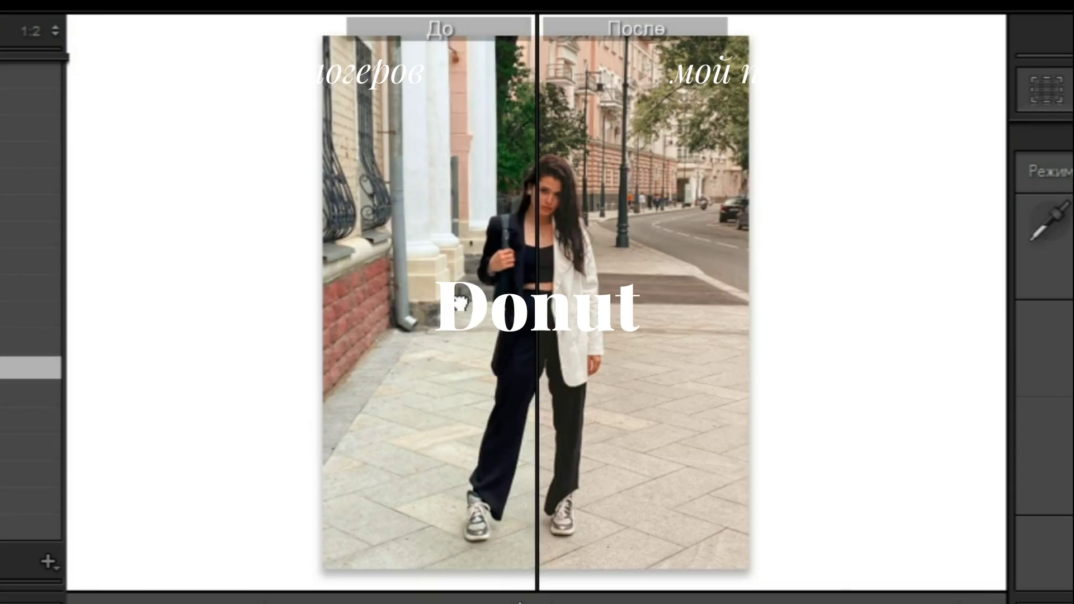
left_click(652, 307)
left_click_drag(652, 307, 149, 426)
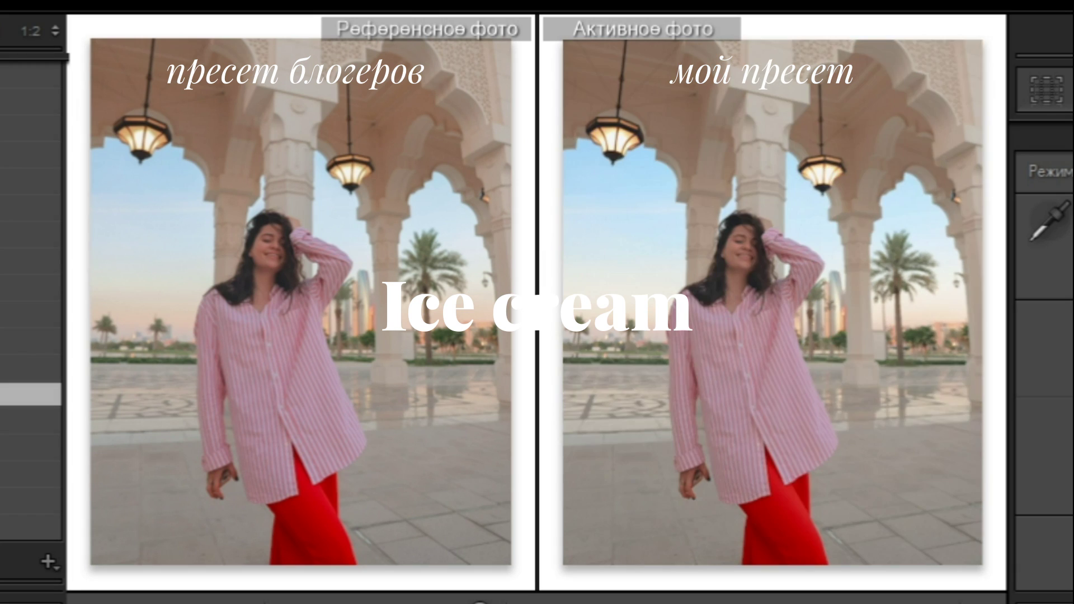
- Compare the Ice Cream look on the striped-shirt portrait under the arches with the reference and the original up close
left_click(751, 267)
left_click_drag(712, 501, 598, 335)
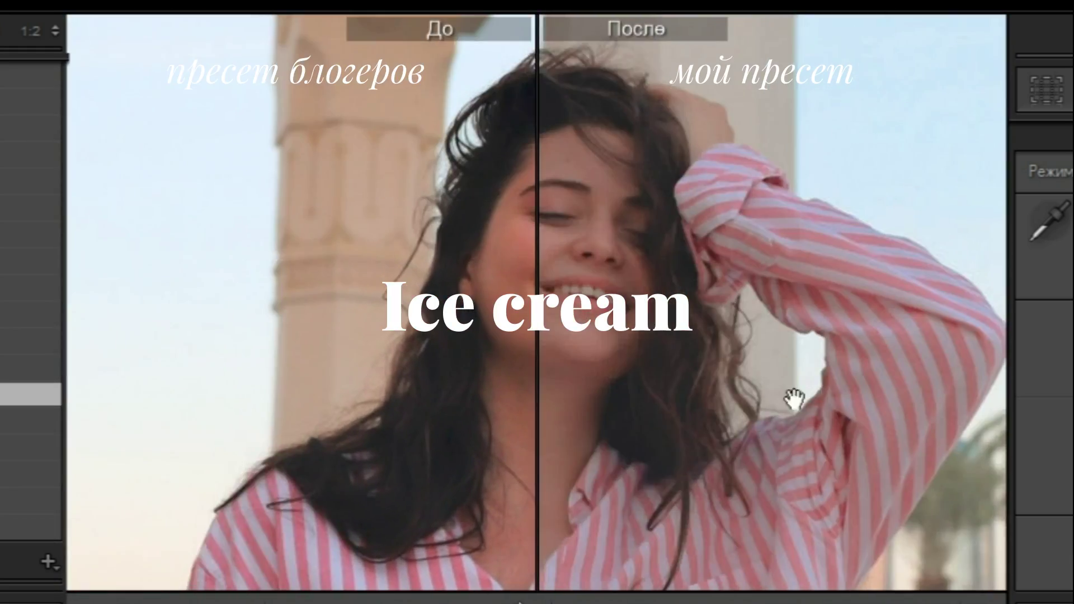
left_click_drag(793, 401, 655, 391)
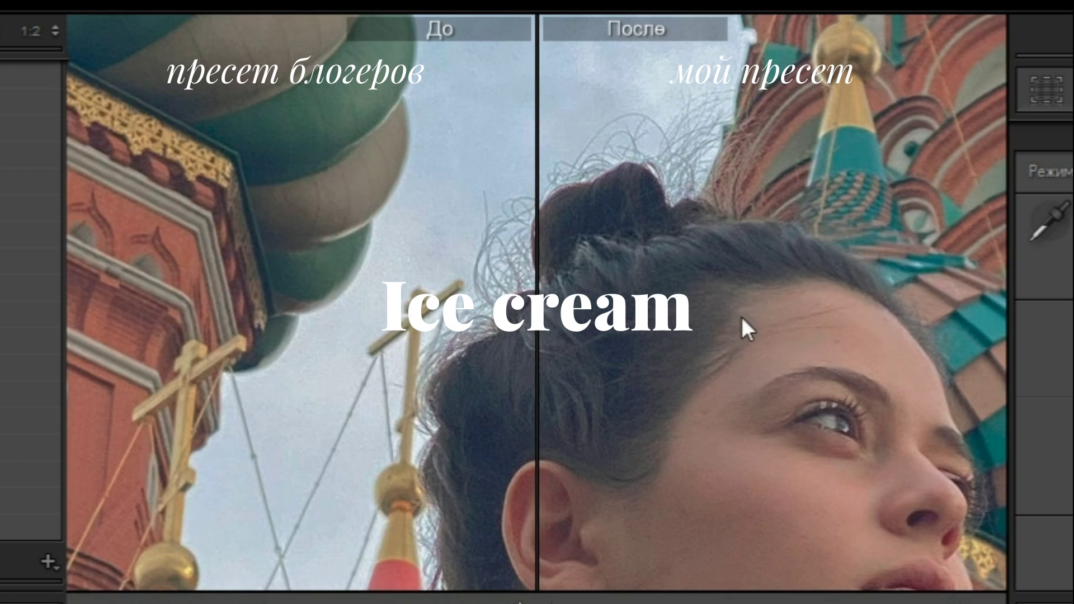
- Apply the Icecream preset to the cathedral portrait with the black T-shirt and compare the face with the reference
left_click(741, 314)
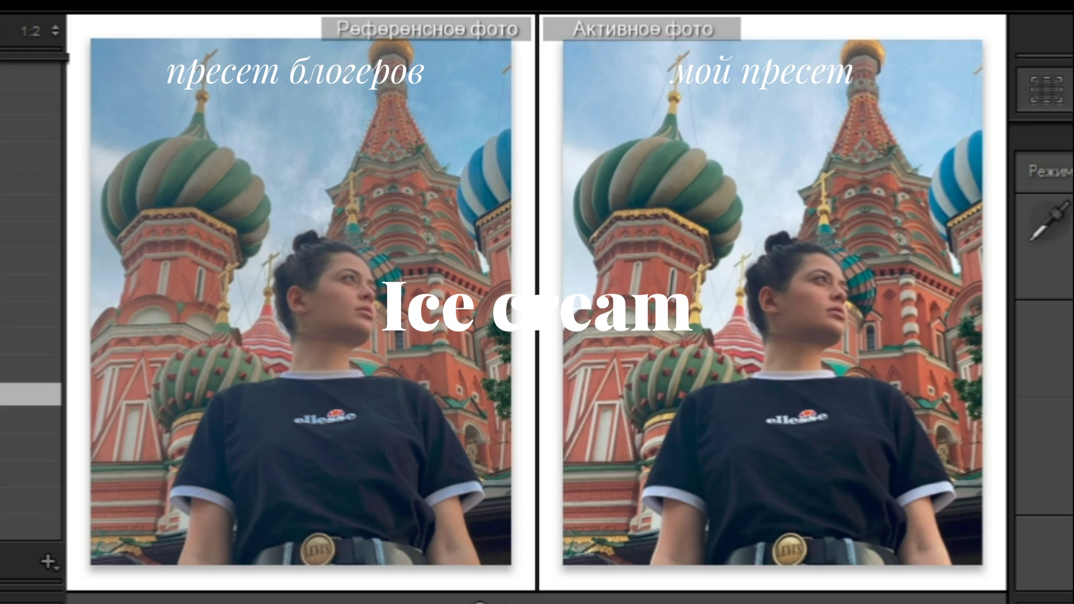
left_click(817, 288)
left_click(360, 283)
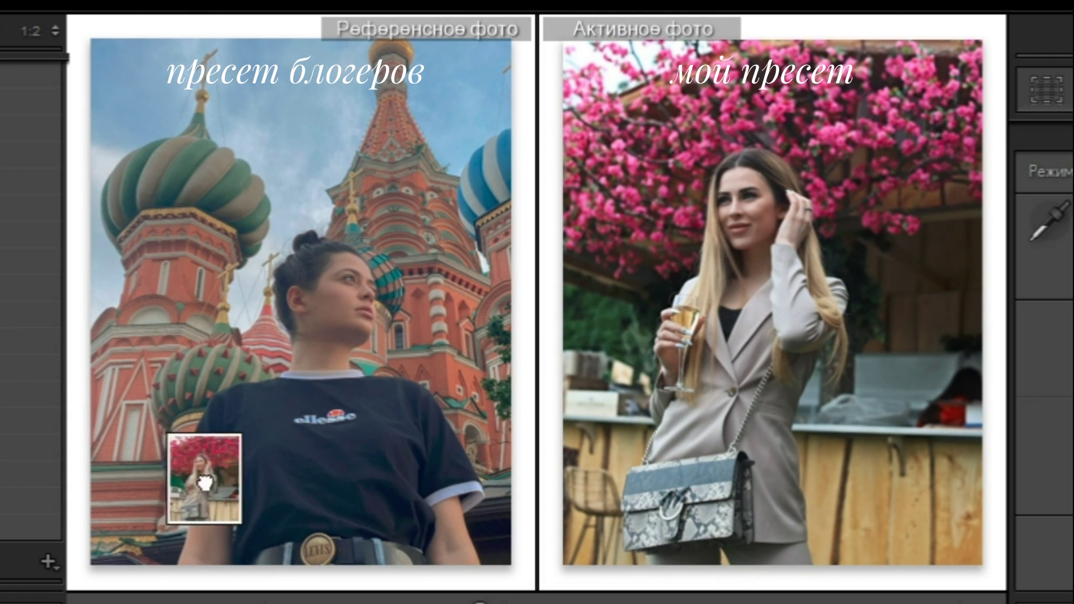
- Set the matching reference for the pink blossom portrait, apply the Emotion preset and compare the face and details up close
left_click_drag(204, 480, 212, 404)
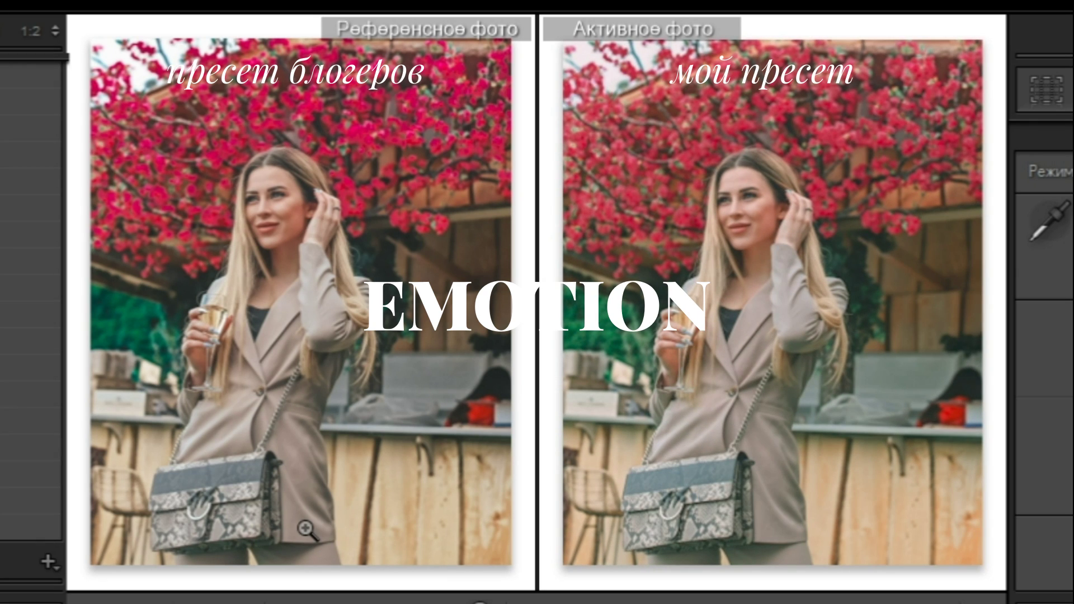
left_click(782, 229)
left_click_drag(822, 218, 727, 106)
left_click_drag(554, 484, 742, 347)
left_click(742, 346)
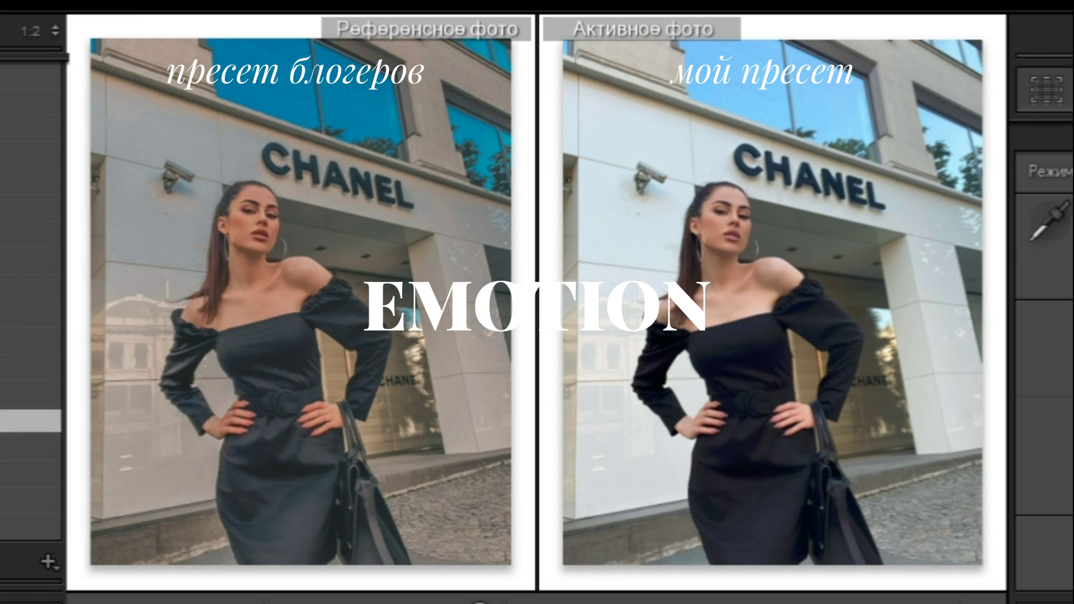
- Apply the Emotion preset to the Chanel storefront portrait and inspect the face in the before/after view
left_click(737, 244)
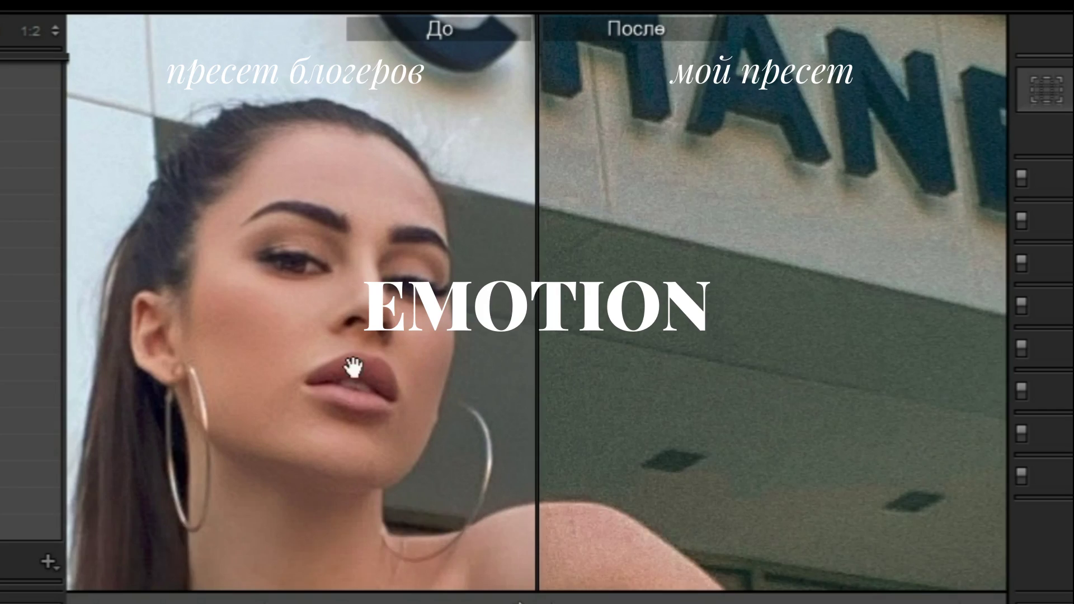
left_click(353, 368)
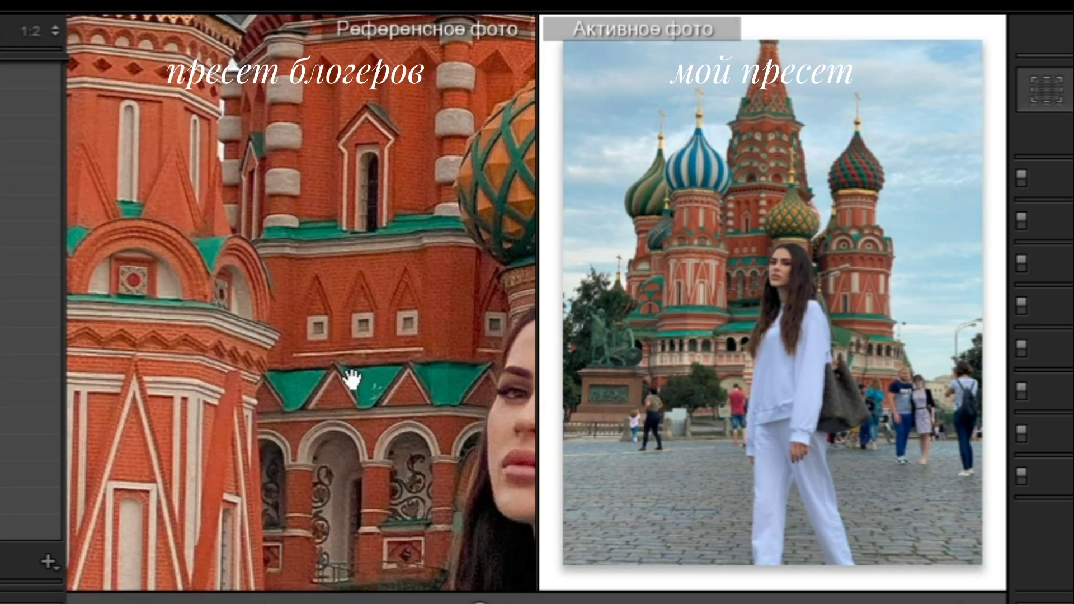
- Apply the Hush preset to the Red Square photo, and compare the Hush look on the stone alley portrait with its reference and original
left_click(352, 379)
left_click(31, 448)
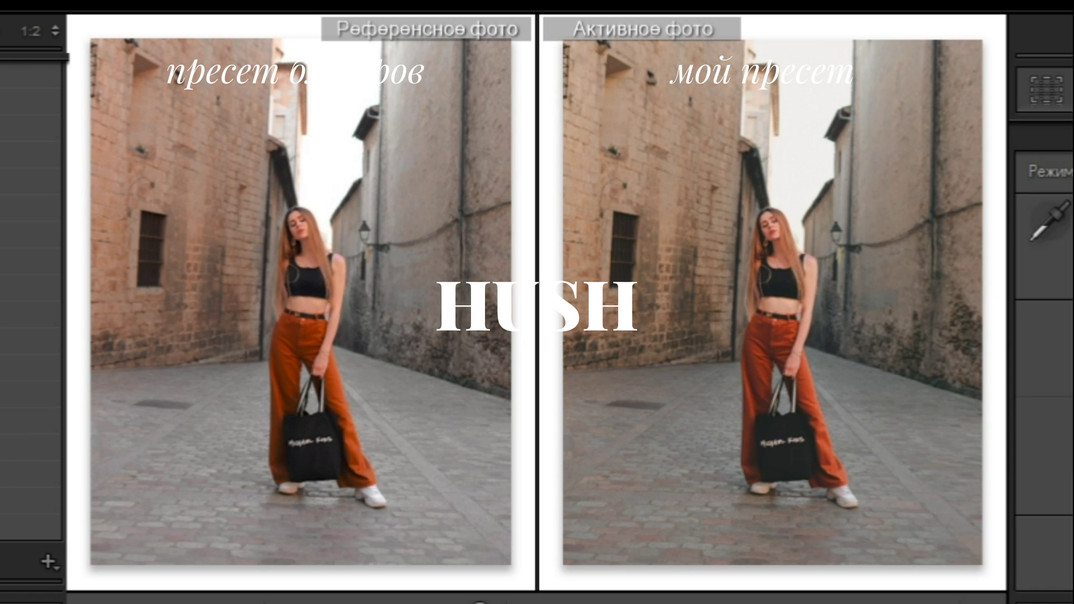
left_click(773, 250)
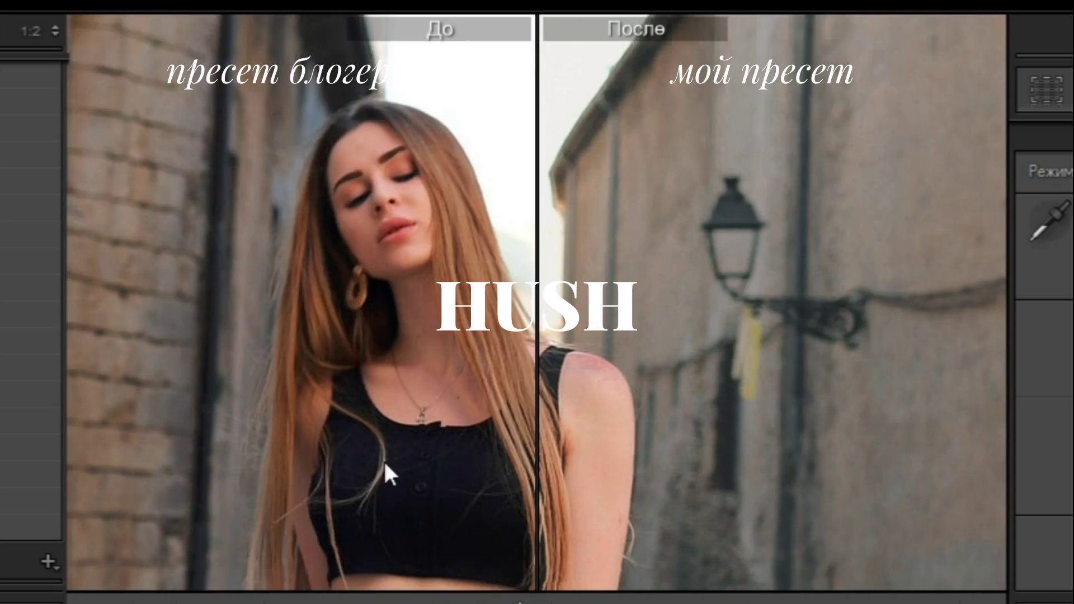
left_click(388, 475)
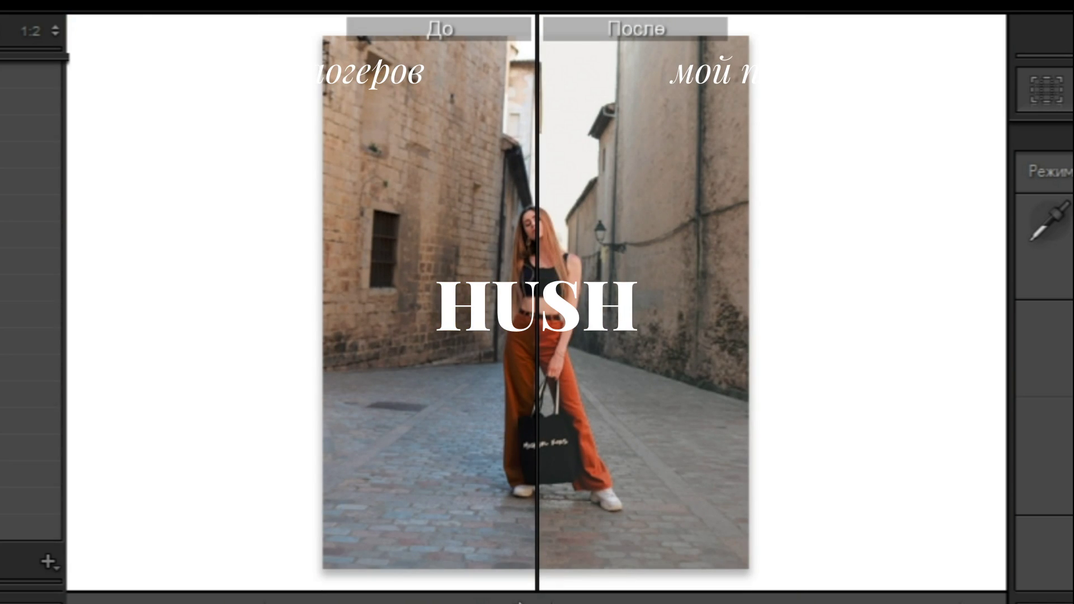
key("Right")
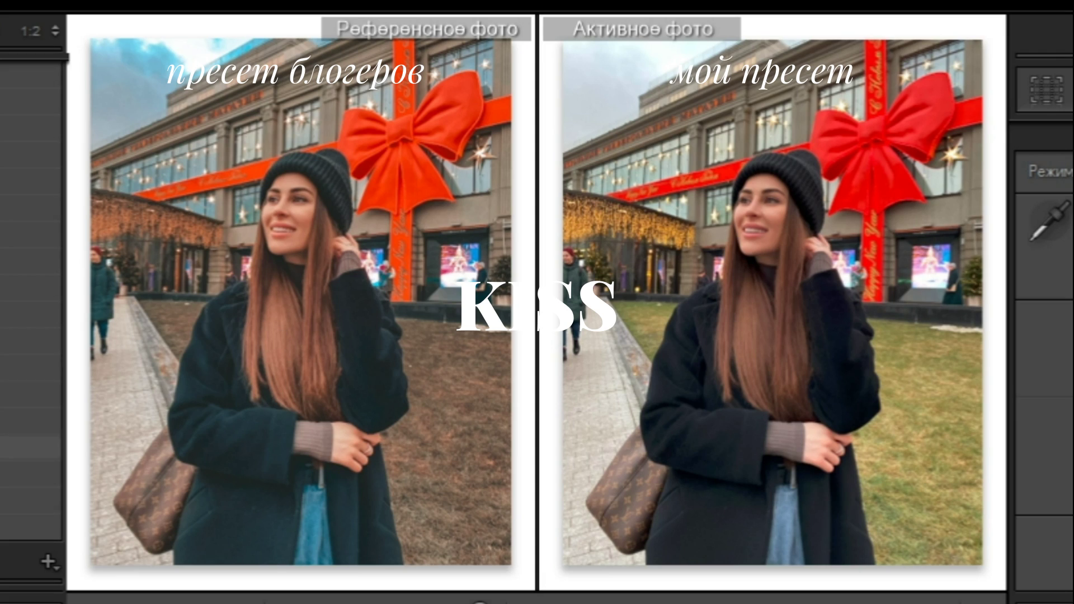
- Apply the Kiss preset to the portrait with the big red bow and compare the face with the reference
left_click(31, 475)
left_click(727, 208)
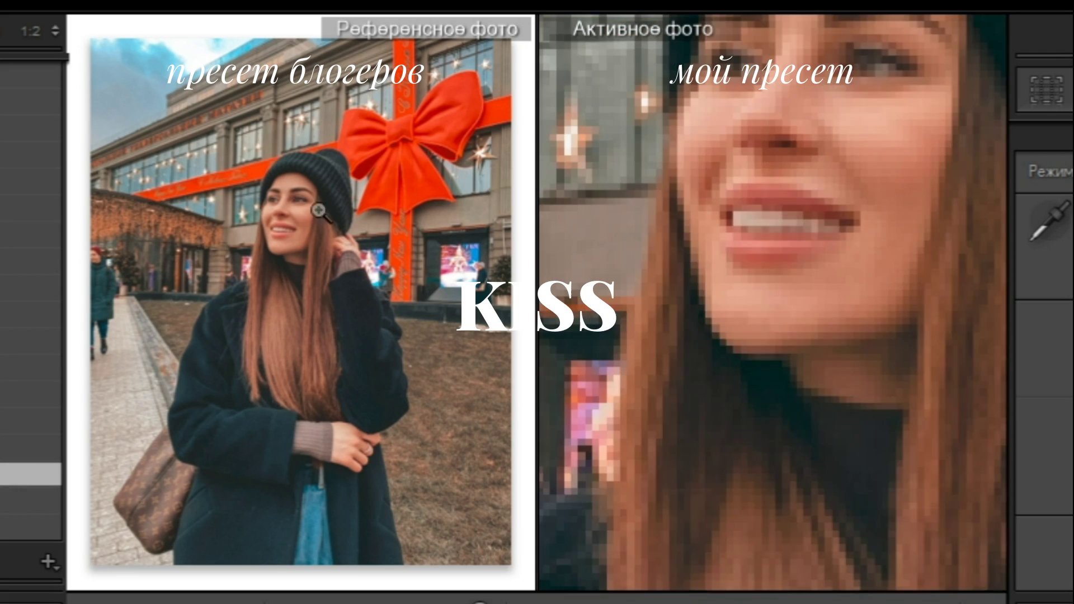
left_click(319, 213)
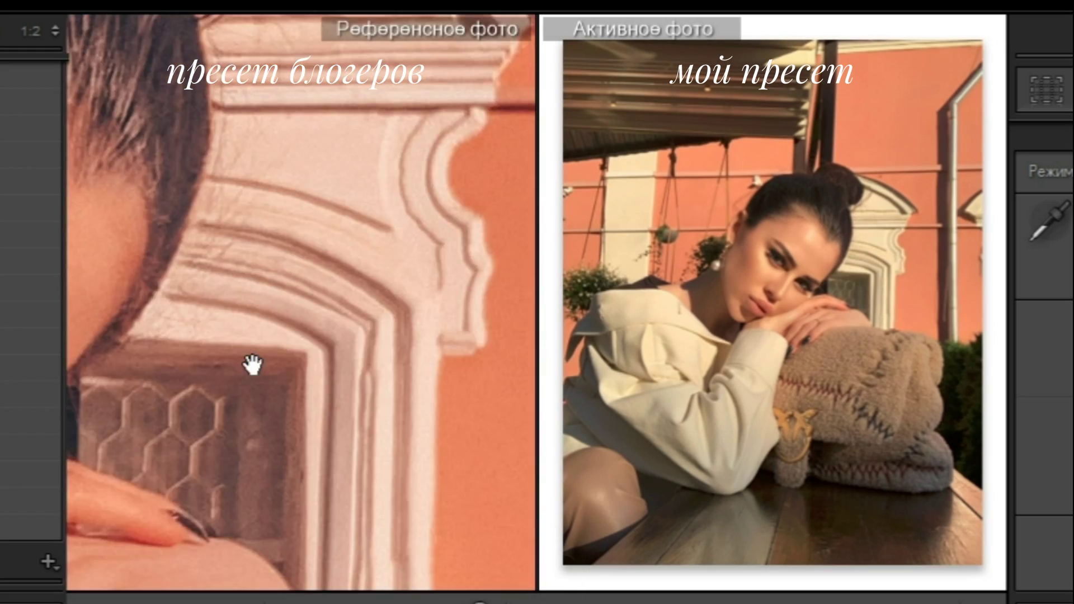
- Apply the Love preset to the portrait by the orange wall and compare the face with the reference and the original
left_click(252, 365)
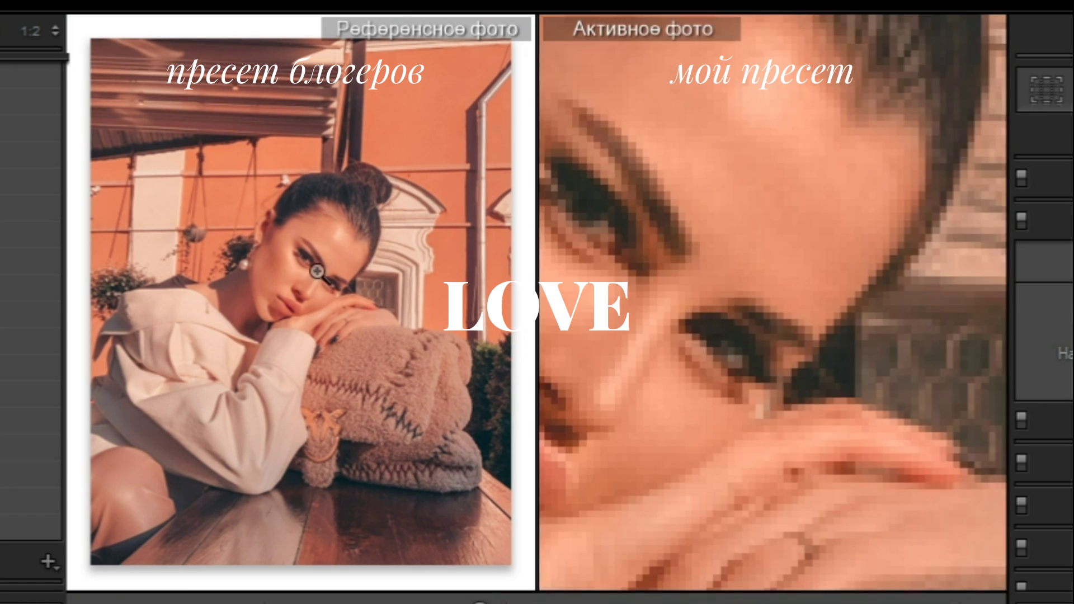
left_click(323, 247)
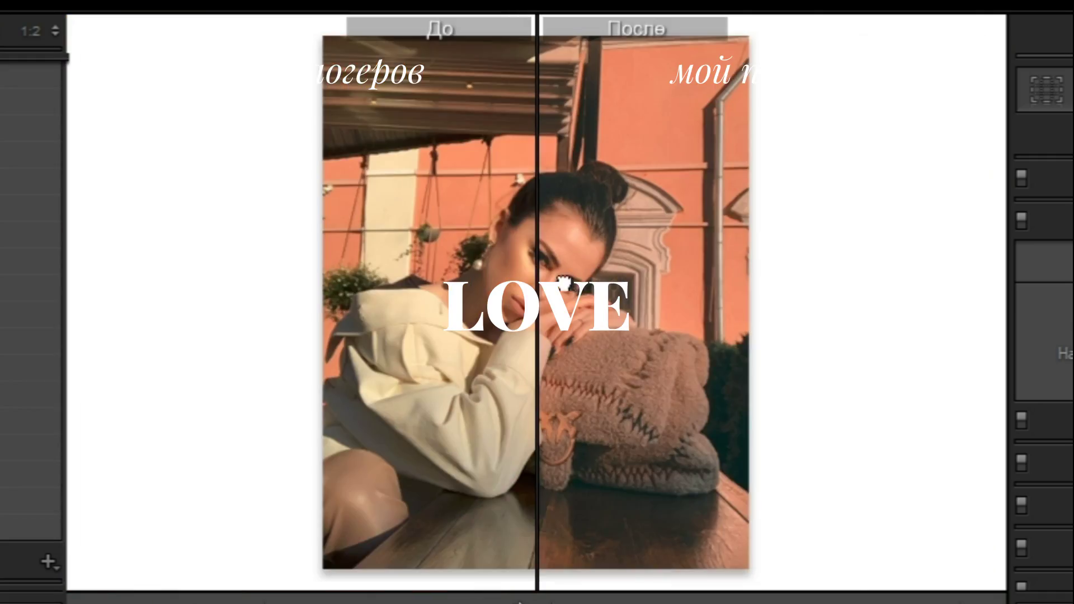
left_click_drag(562, 283, 767, 229)
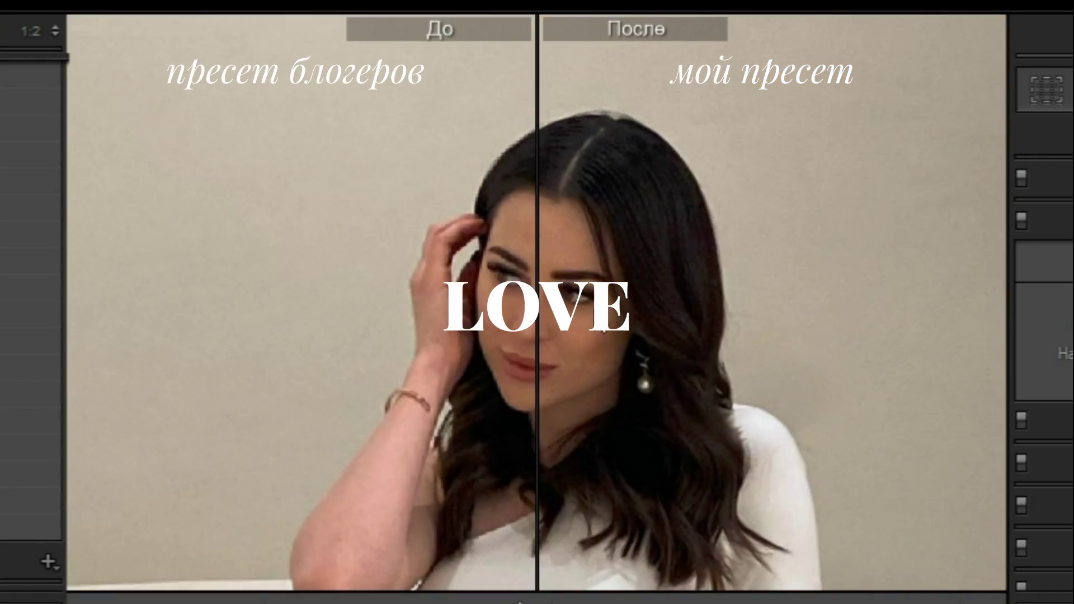
- Apply the Love preset to the sofa photo with the two round tables and compare its details with the reference
left_click_drag(275, 304, 672, 304)
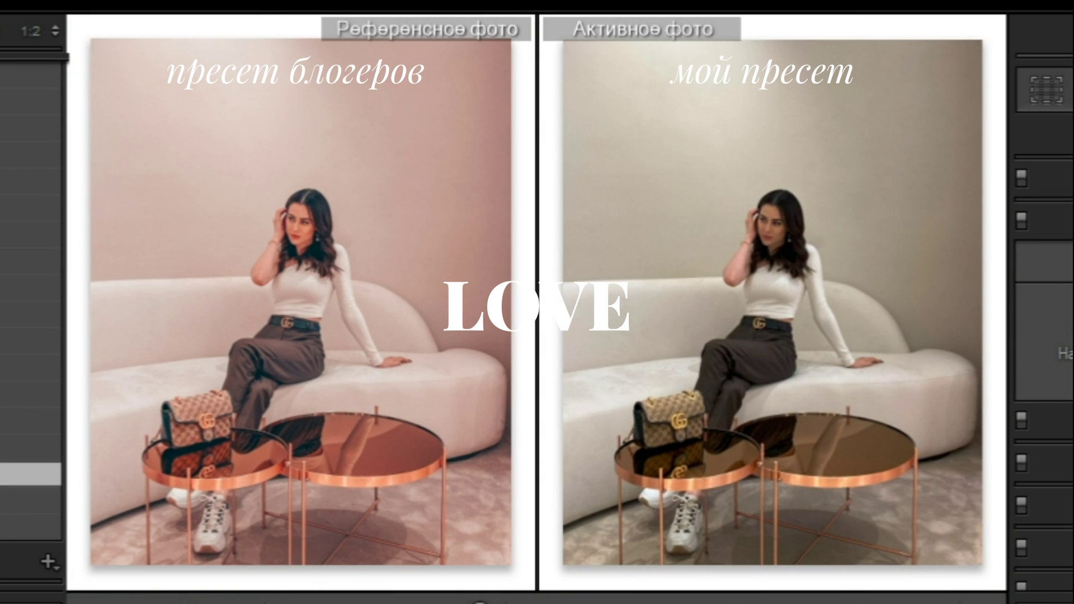
left_click(31, 500)
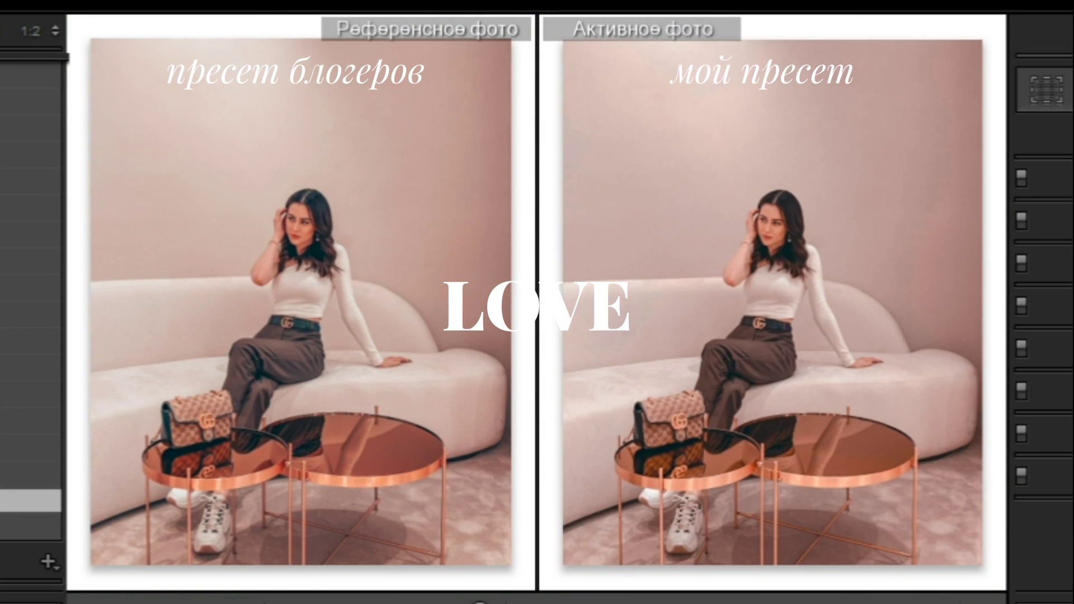
left_click(942, 416)
left_click_drag(628, 488, 321, 424)
left_click(796, 434)
left_click(350, 360)
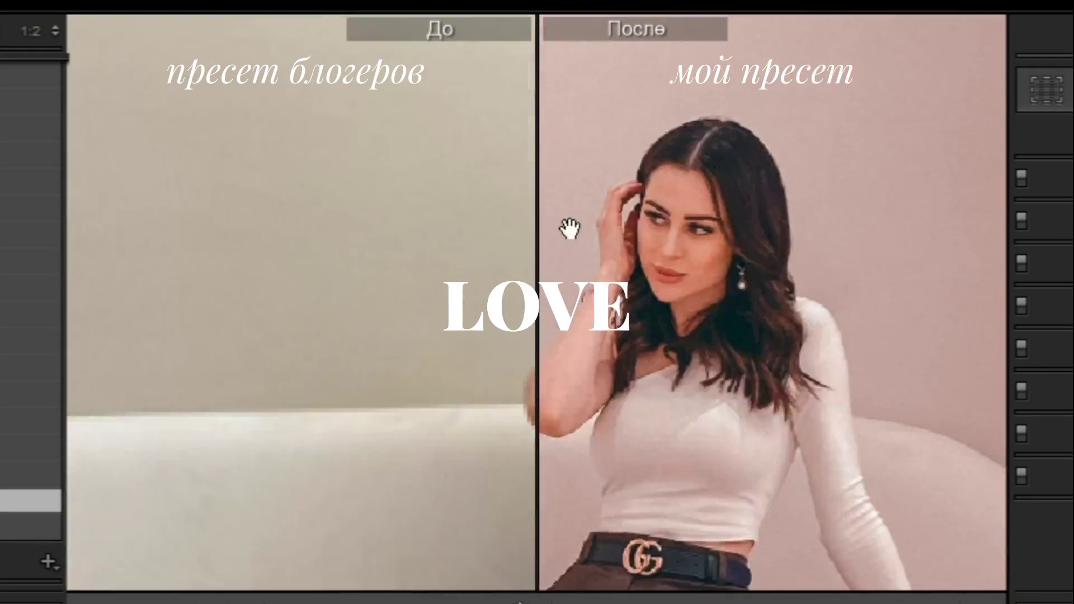
- Inspect the sofa photo in the before/after view, first up close on the woman and at full size
left_click_drag(570, 228, 690, 307)
left_click(690, 307)
left_click(412, 472)
left_click_drag(897, 359, 837, 366)
left_click(837, 367)
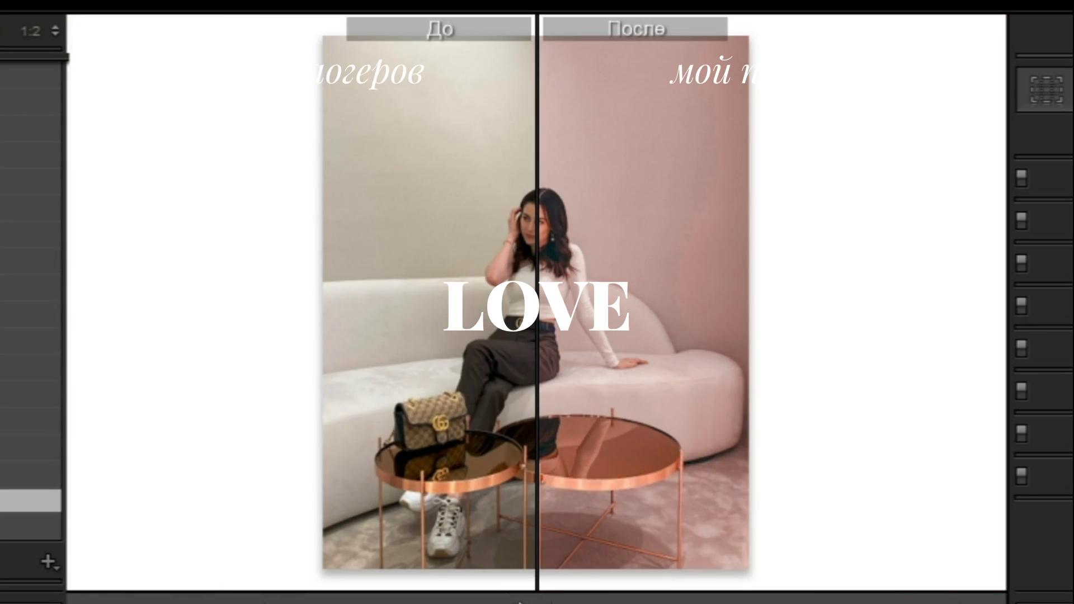
- Compare the Passion look on the boutique entrance photo with the bloggers' reference
key("Right")
key("shift+r")
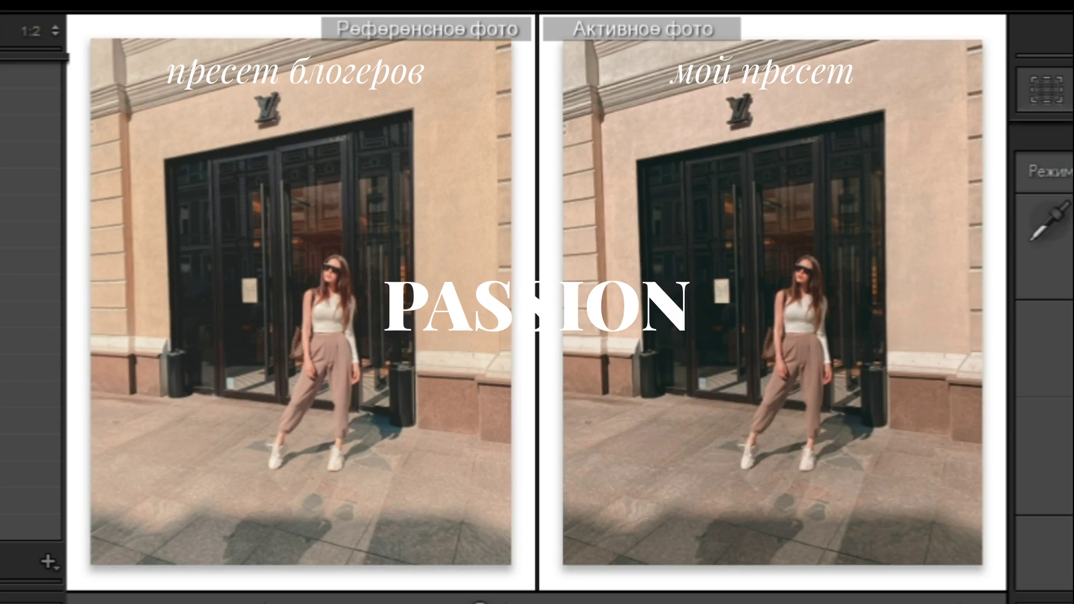
left_click(206, 168)
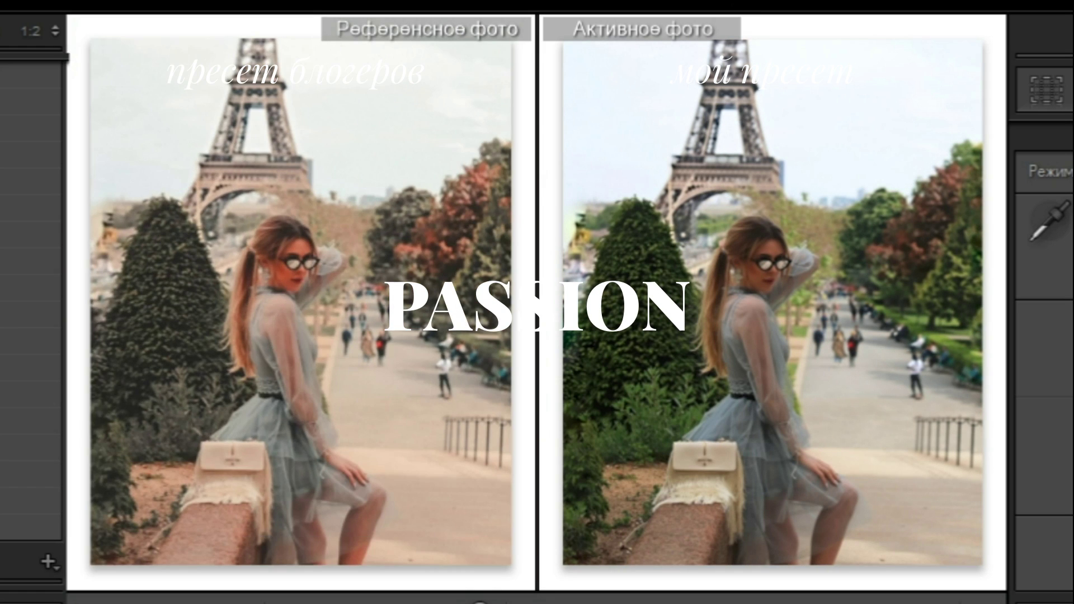
- Apply the Passion preset to the Eiffel Tower portrait and inspect the face and whole photo in the before/after view
left_click(747, 281)
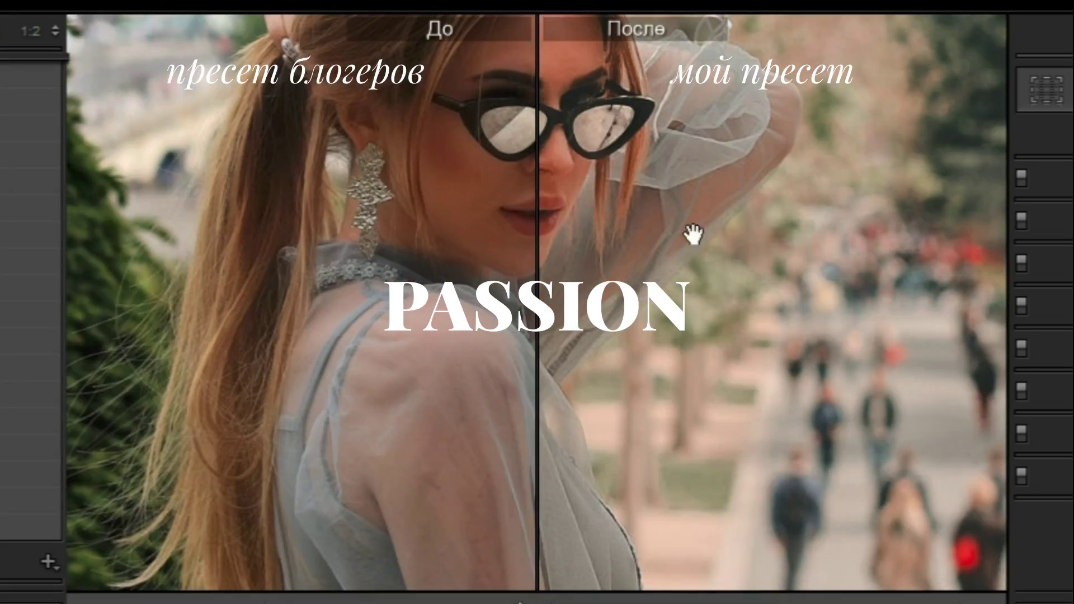
left_click_drag(693, 233, 419, 391)
left_click(419, 390)
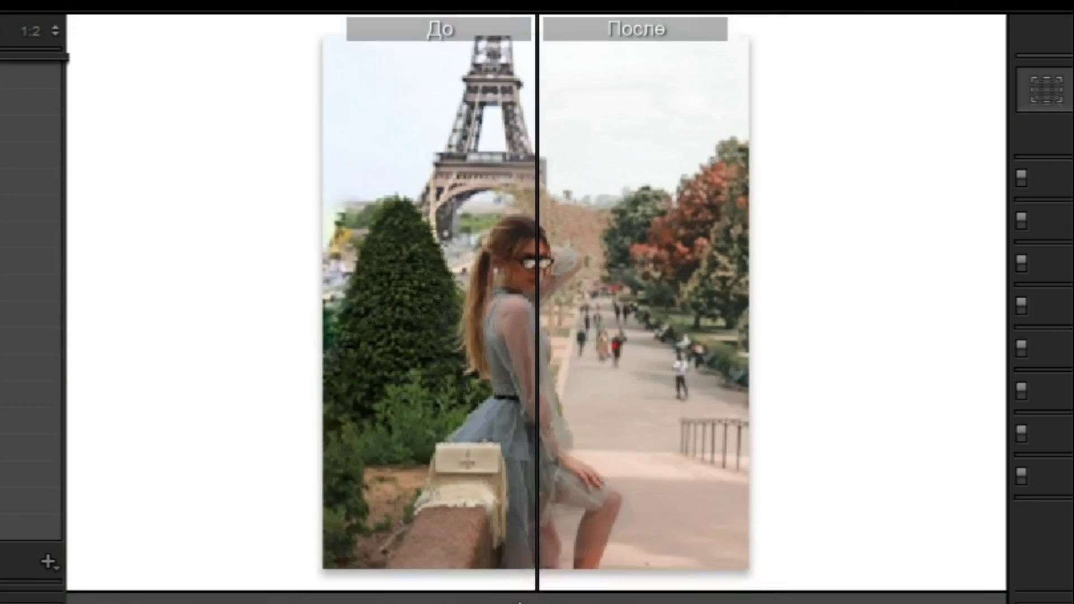
key("y")
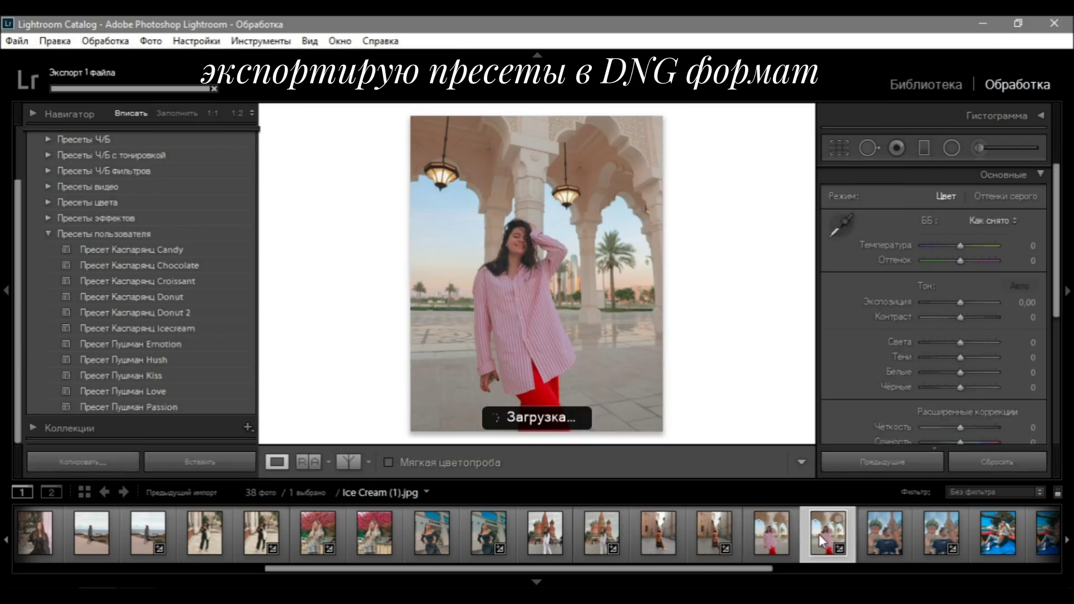
- Export the preset photos in DNG format, including the Ice Cream photo, the red bow portrait and the sofa photo
left_click(16, 41)
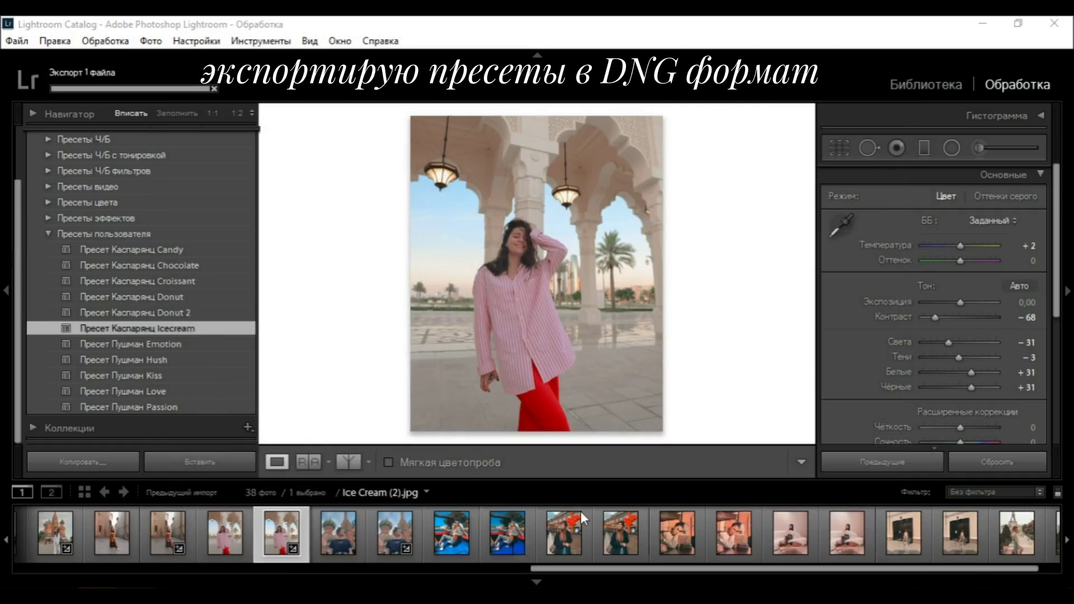
left_click(564, 533)
left_click(791, 532)
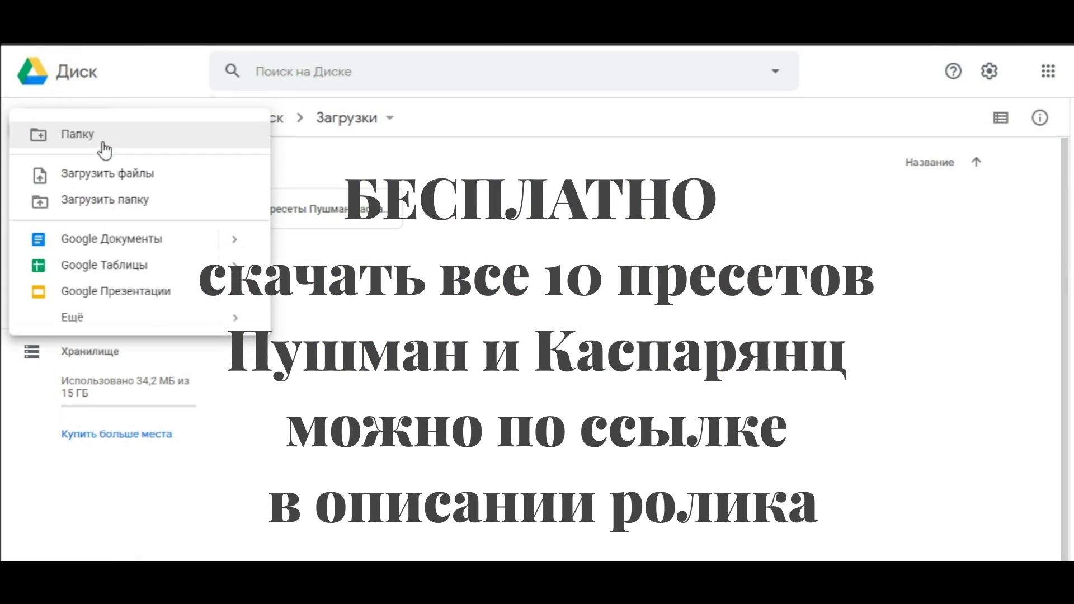
- In Google Drive, create the folder "Все пресеты Пушман и Каспарянц" in Загрузки and select all preset files in the local Лайтрум folder
left_click(104, 145)
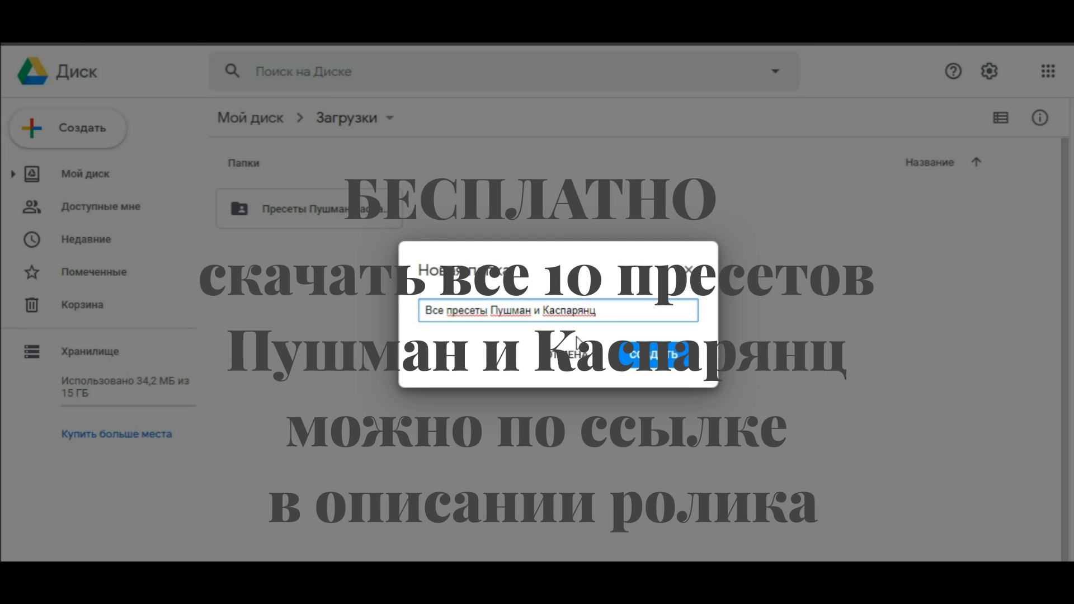
left_click(649, 361)
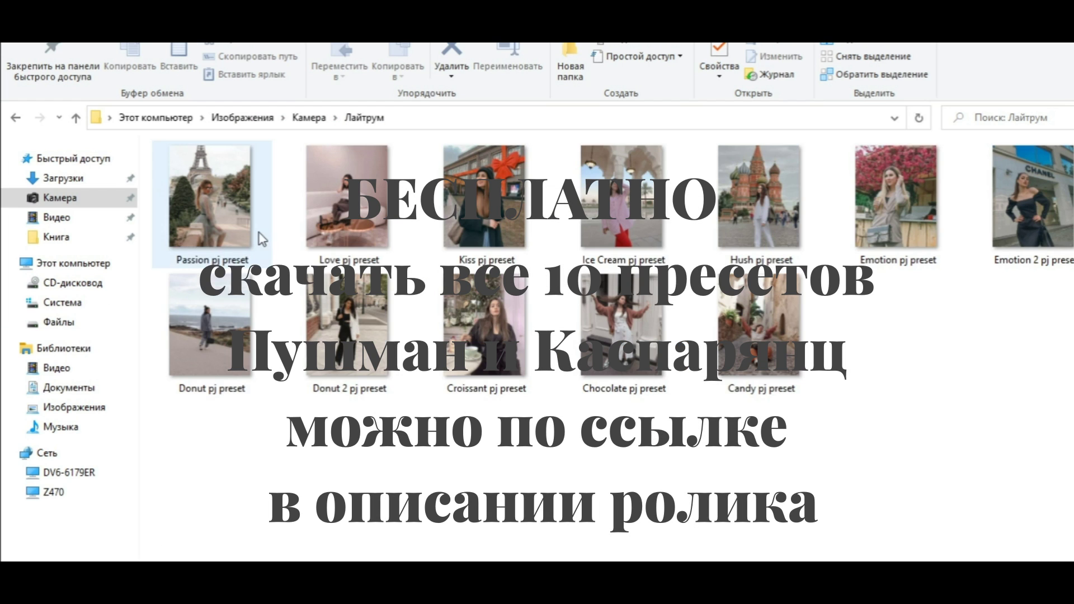
key("ctrl+a")
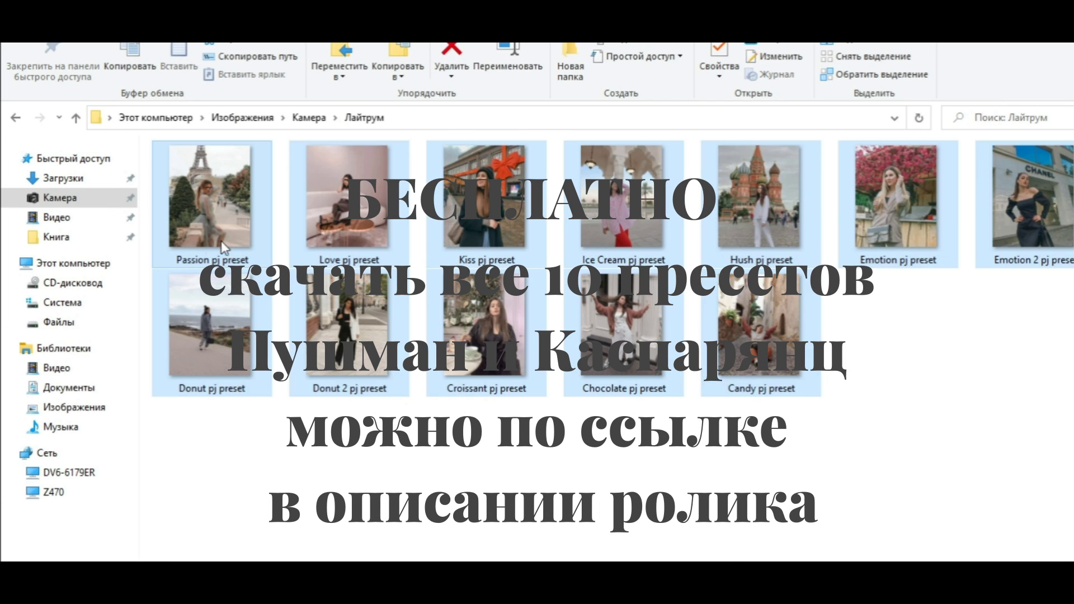